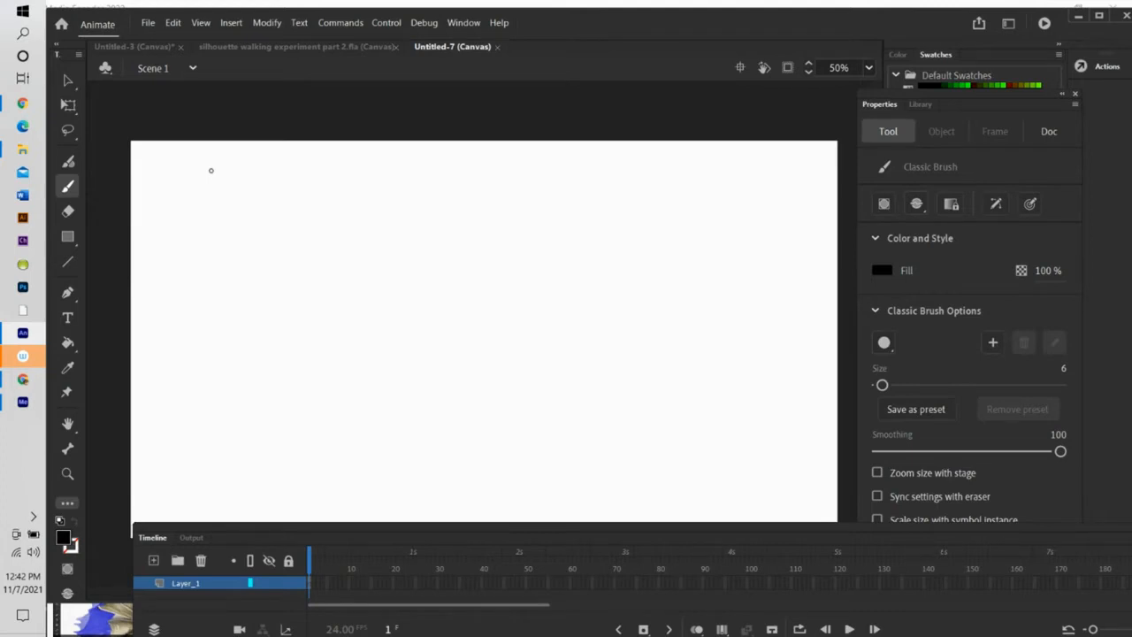
Set the classic brush size to 14 and paint a solid black head, neck and torso silhouette in the upper middle of the stage
{"action": "key", "text": "bracketright"}
{"action": "key", "text": "bracketright"}
{"action": "key", "text": "bracketright"}
{"action": "key", "text": "bracketright"}
{"action": "key", "text": "bracketright"}
{"action": "key", "text": "bracketright"}
{"action": "key", "text": "bracketright"}
{"action": "key", "text": "bracketright"}
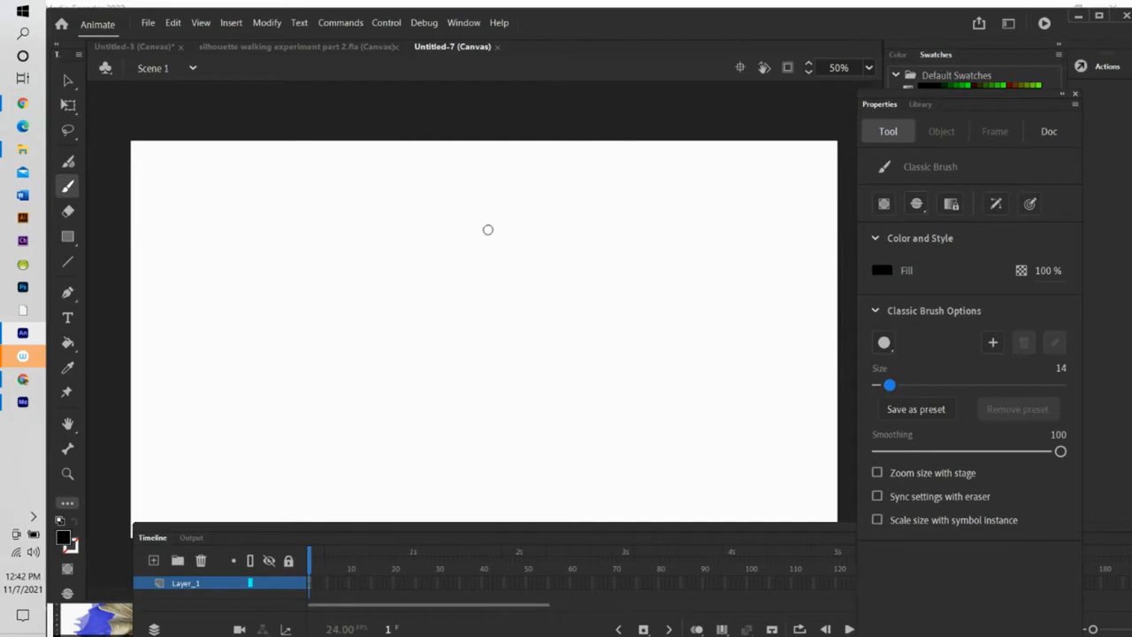
{"action": "left_click", "coordinate": [484, 211]}
{"action": "mouse_move", "coordinate": [484, 211]}
{"action": "left_mouse_down"}
{"action": "mouse_move", "coordinate": [476, 247]}
{"action": "mouse_move", "coordinate": [444, 270]}
{"action": "mouse_move", "coordinate": [504, 274]}
{"action": "mouse_move", "coordinate": [446, 285]}
{"action": "mouse_move", "coordinate": [479, 263]}
{"action": "mouse_move", "coordinate": [482, 288]}
{"action": "mouse_move", "coordinate": [480, 262]}
{"action": "left_mouse_up"}
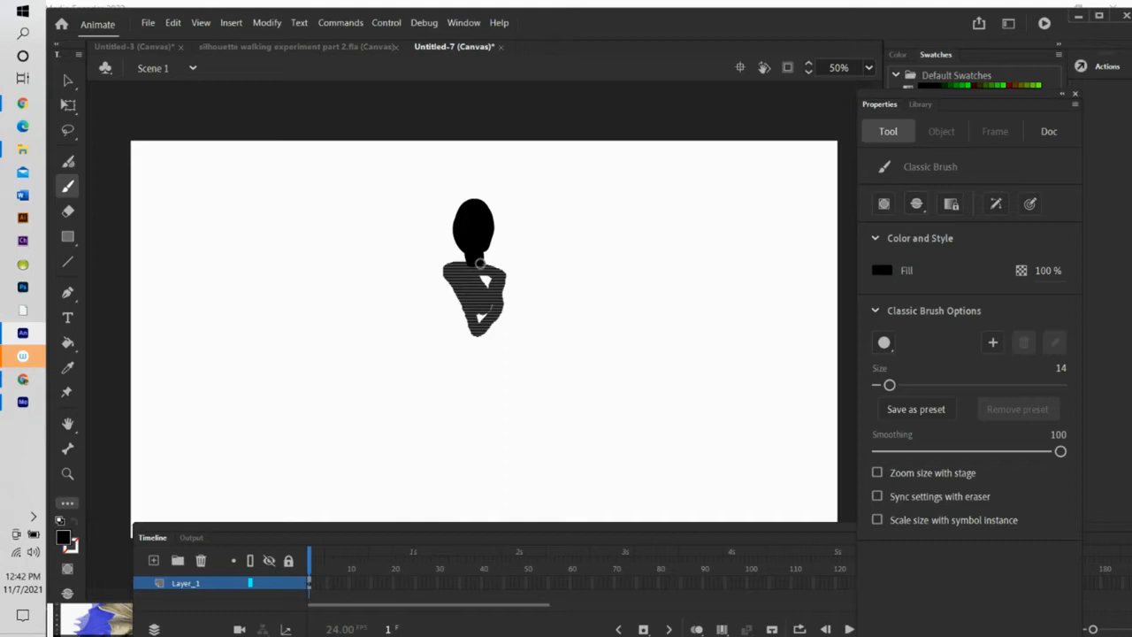
{"action": "left_click_drag", "start_coordinate": [479, 262], "coordinate": [482, 266]}
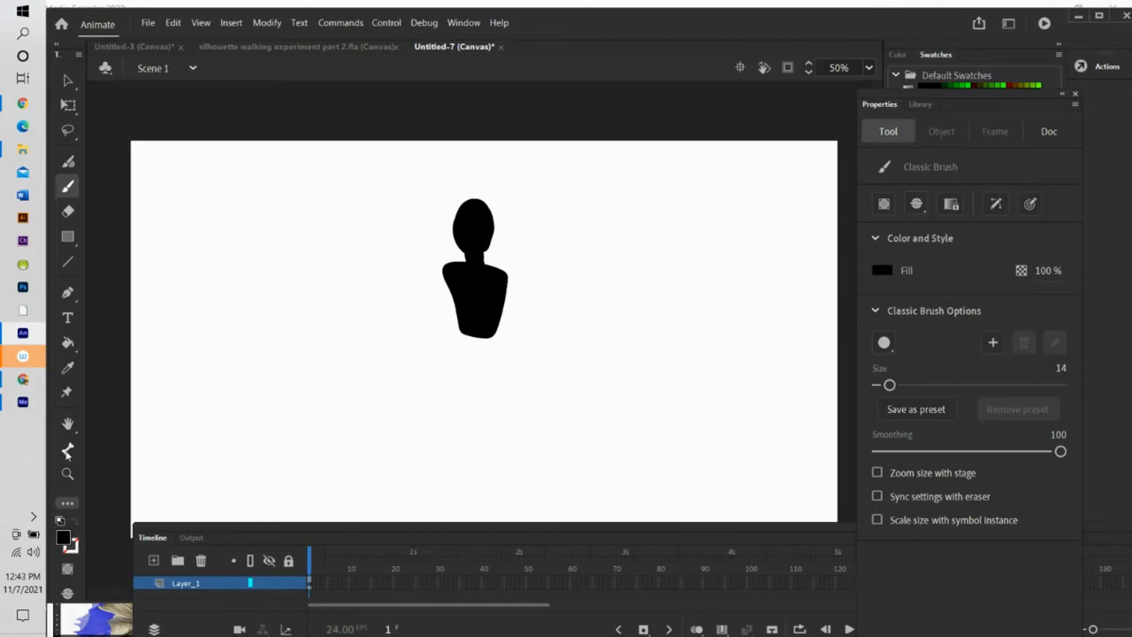
Add a bone chain from the torso's base through the neck into the head, and tilt the head slightly to the right
{"action": "left_click", "coordinate": [67, 448]}
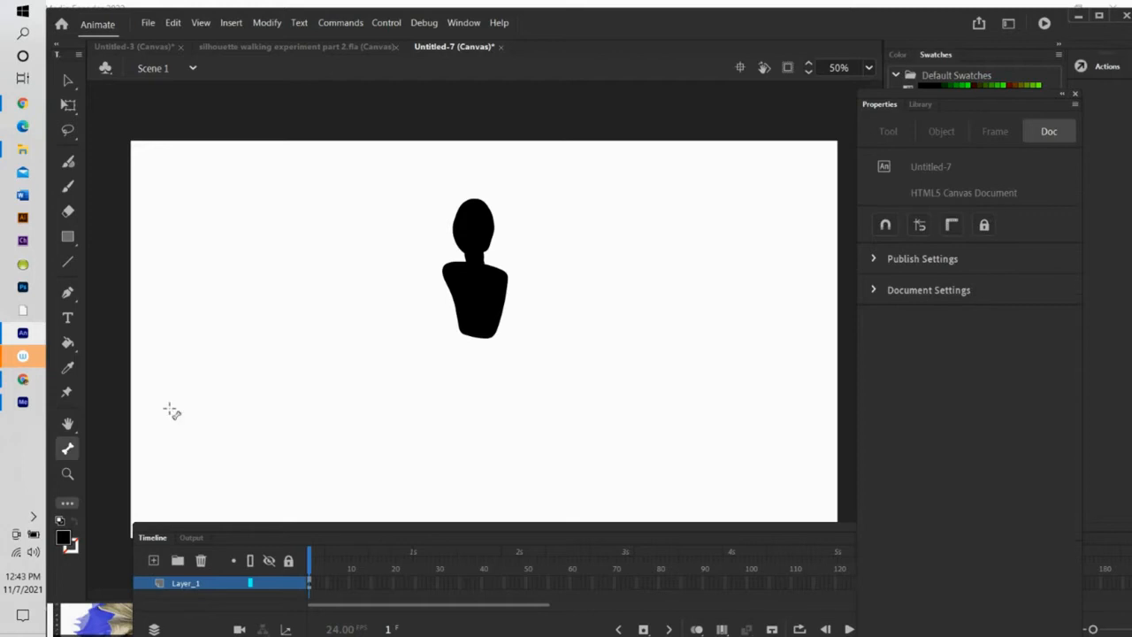
{"action": "left_click", "coordinate": [475, 228]}
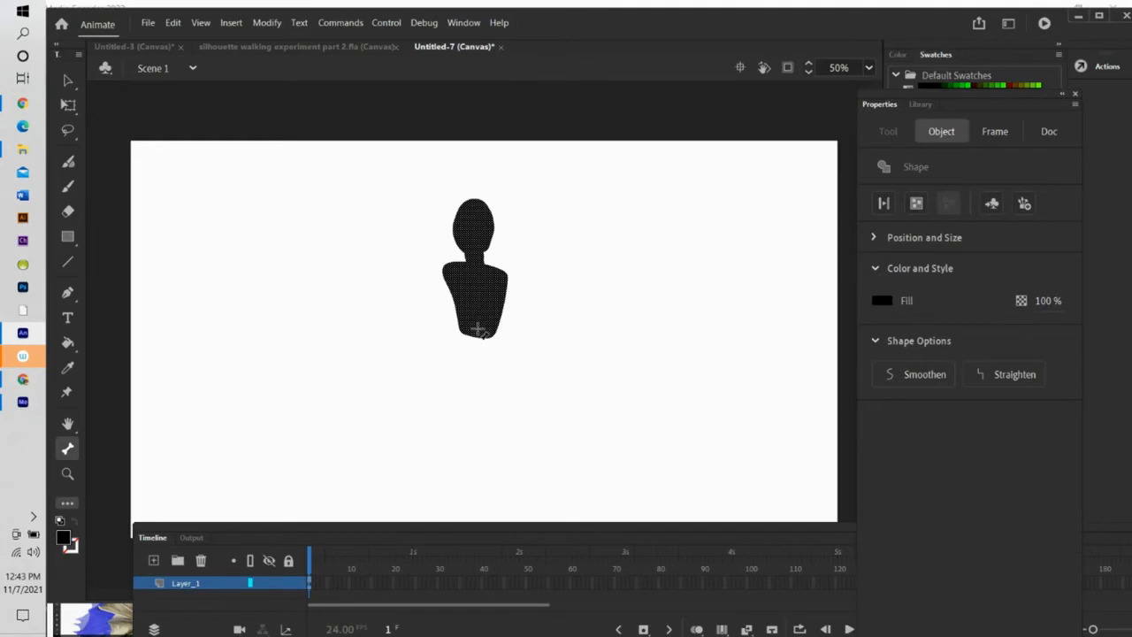
{"action": "left_click_drag", "start_coordinate": [478, 329], "coordinate": [477, 329]}
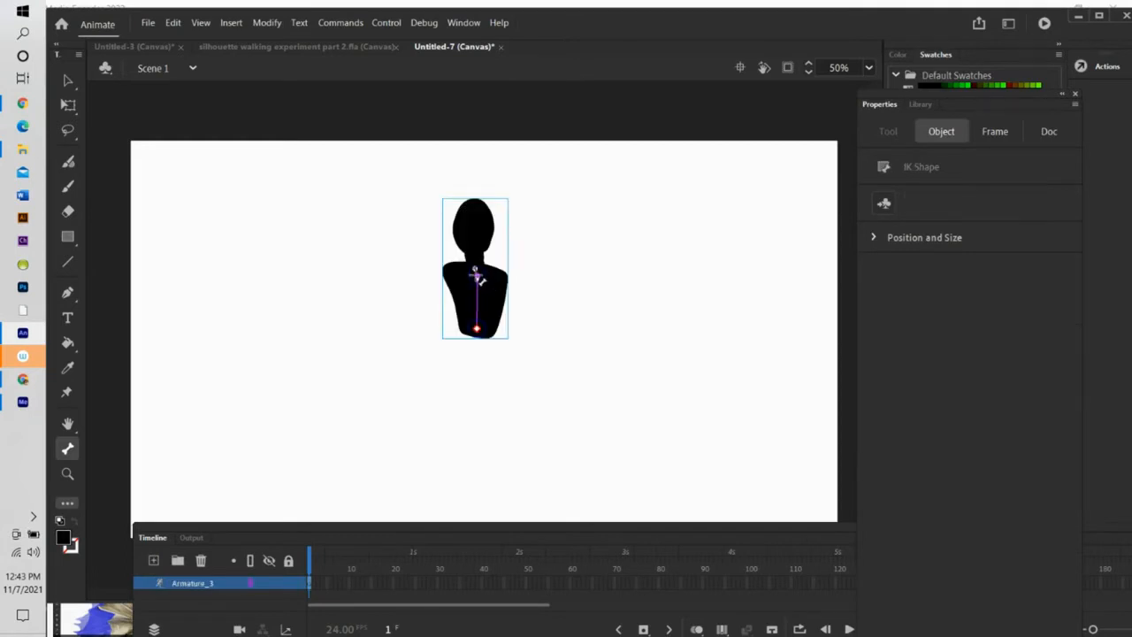
{"action": "left_click_drag", "start_coordinate": [478, 276], "coordinate": [476, 255]}
{"action": "left_click_drag", "start_coordinate": [478, 258], "coordinate": [477, 219]}
{"action": "left_click", "coordinate": [69, 82]}
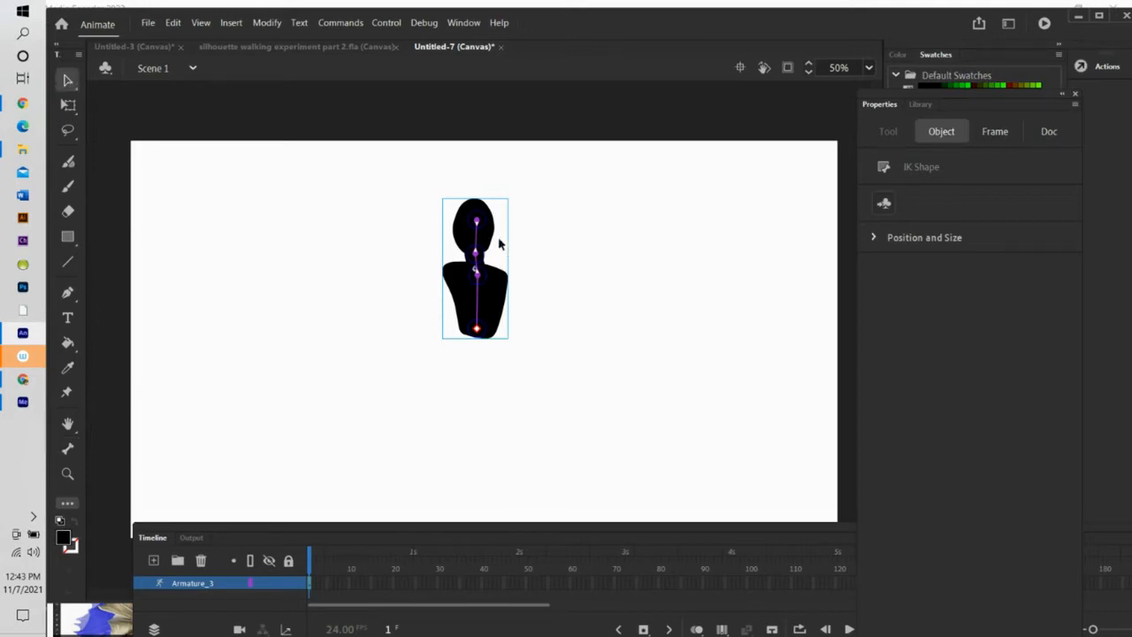
{"action": "mouse_move", "coordinate": [476, 221]}
{"action": "left_mouse_down"}
{"action": "mouse_move", "coordinate": [541, 232]}
{"action": "mouse_move", "coordinate": [421, 207]}
{"action": "mouse_move", "coordinate": [522, 234]}
{"action": "mouse_move", "coordinate": [469, 212]}
{"action": "mouse_move", "coordinate": [481, 217]}
{"action": "left_mouse_up"}
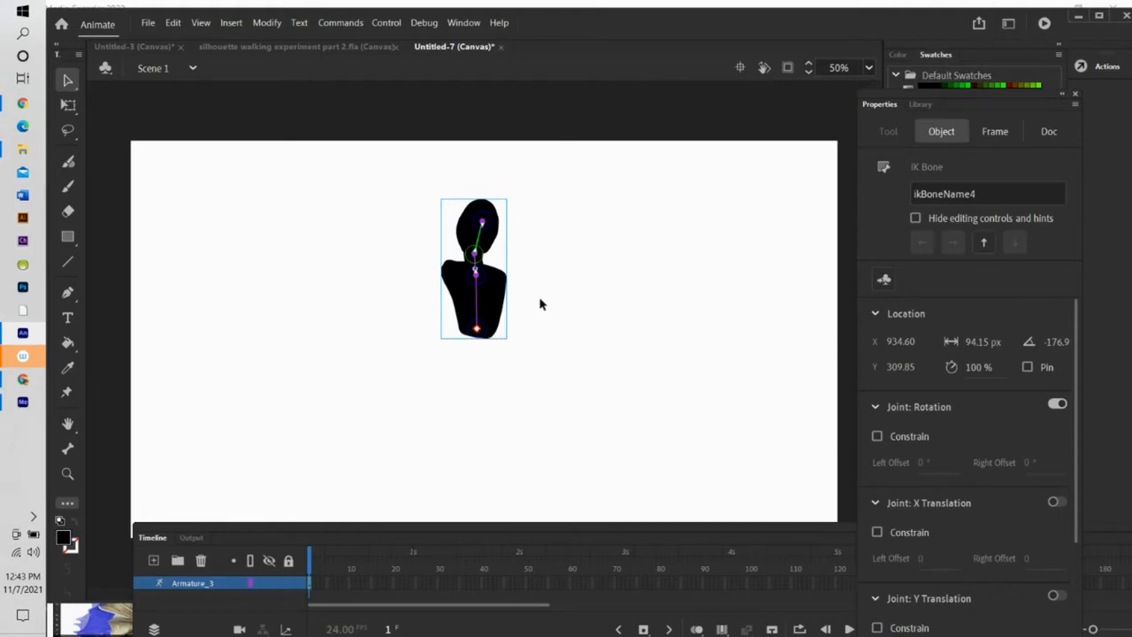
Rename the body's armature layer to neck_body
{"action": "double_click", "coordinate": [196, 583]}
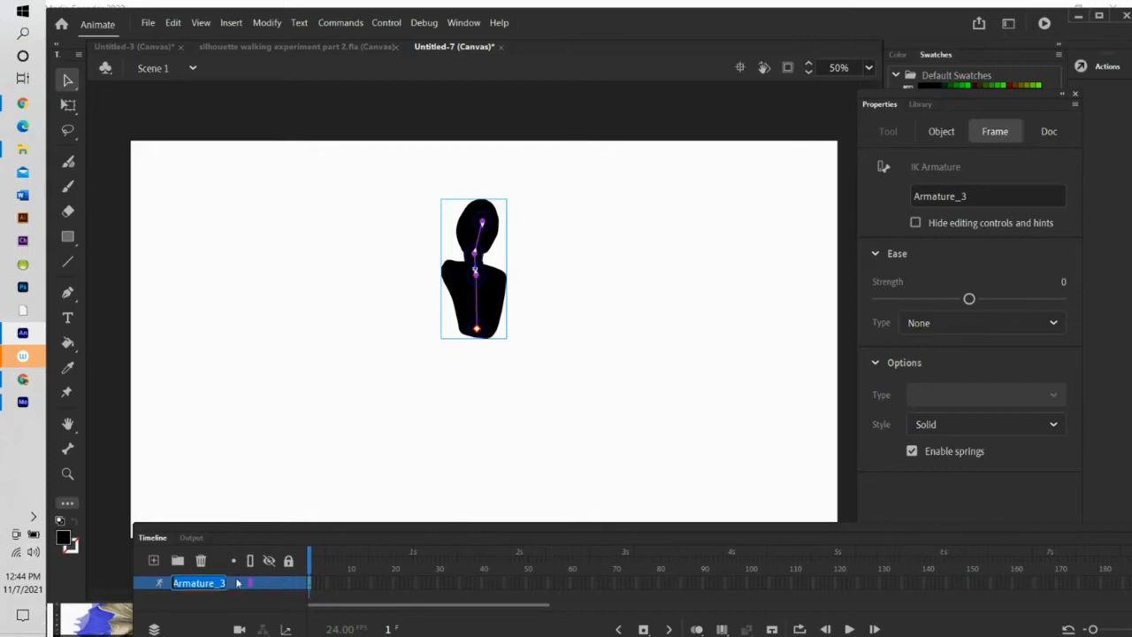
{"action": "left_click_drag", "start_coordinate": [448, 528], "coordinate": [473, 472]}
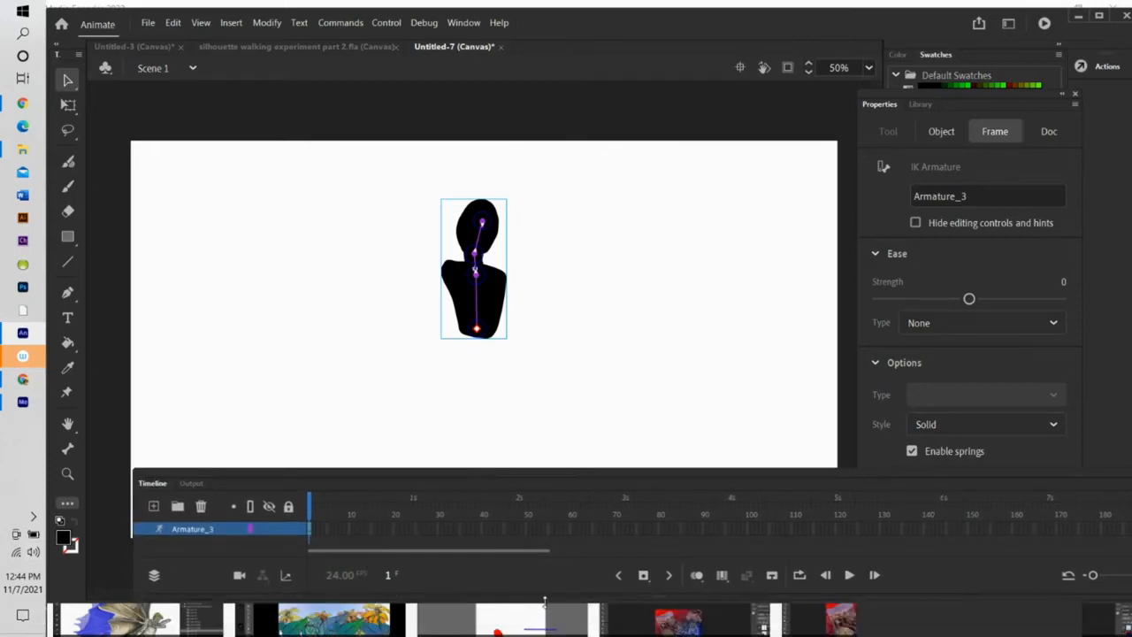
{"action": "double_click", "coordinate": [211, 530]}
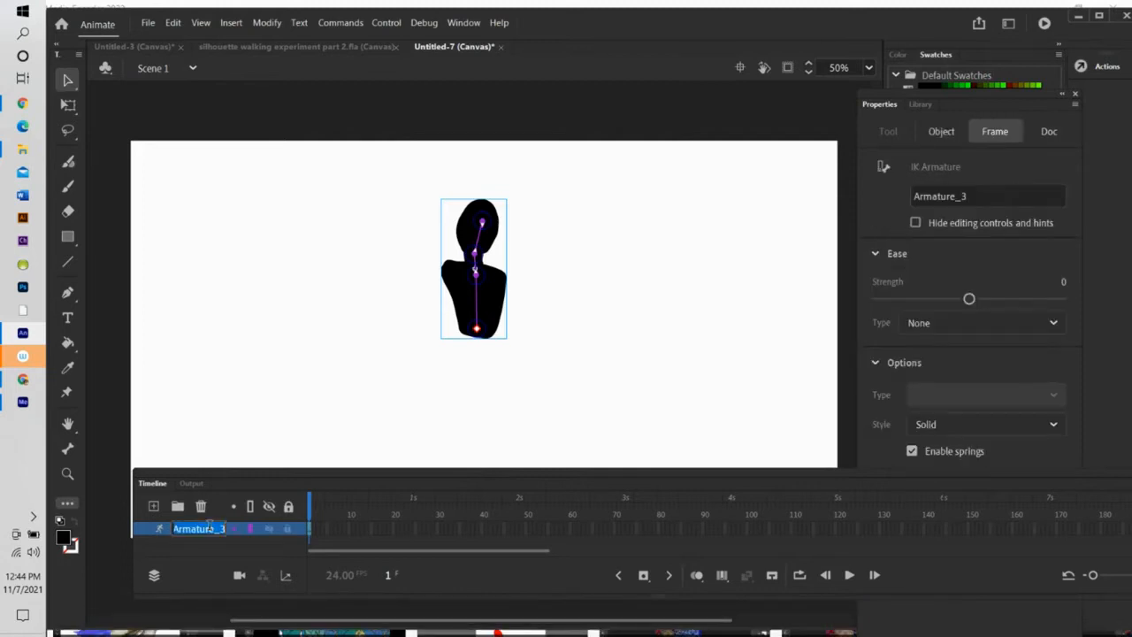
{"action": "type", "text": "head"}
{"action": "type", "text": "neck_body"}
{"action": "key", "text": "Return"}
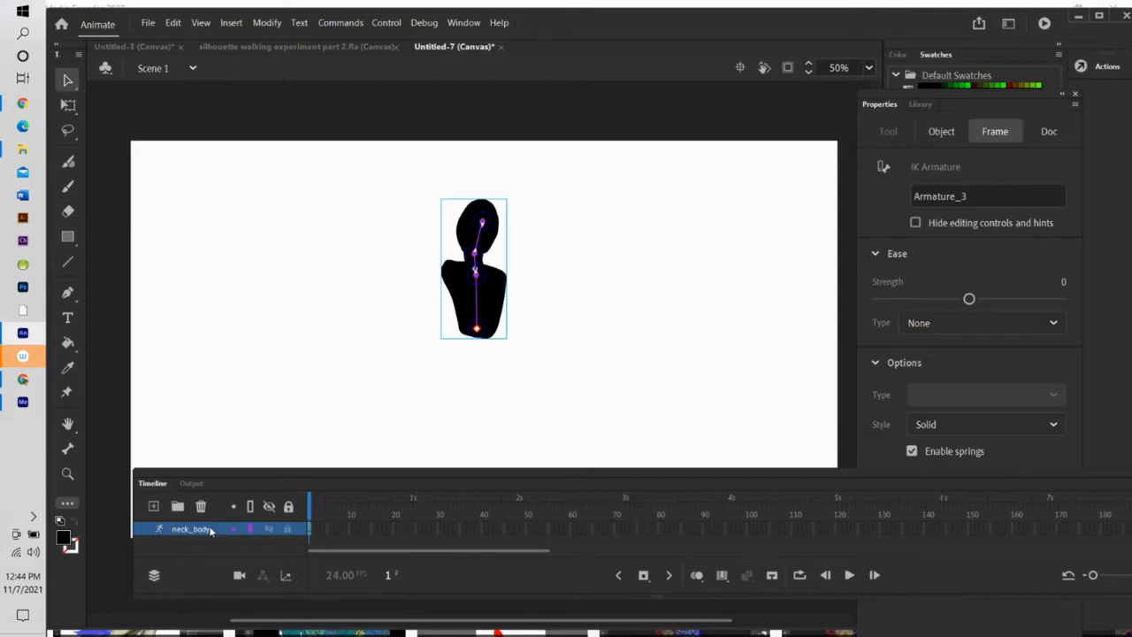
Add a new layer and paint a black V-shaped bent arm on it, to the right of the torso
{"action": "left_click", "coordinate": [154, 507]}
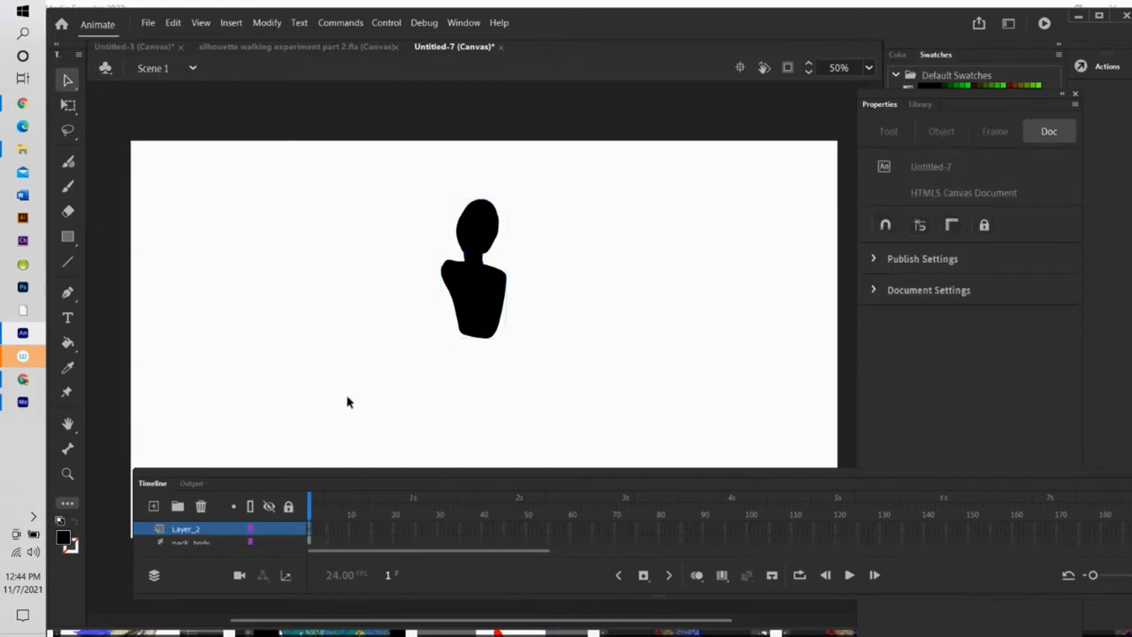
{"action": "left_click", "coordinate": [68, 186]}
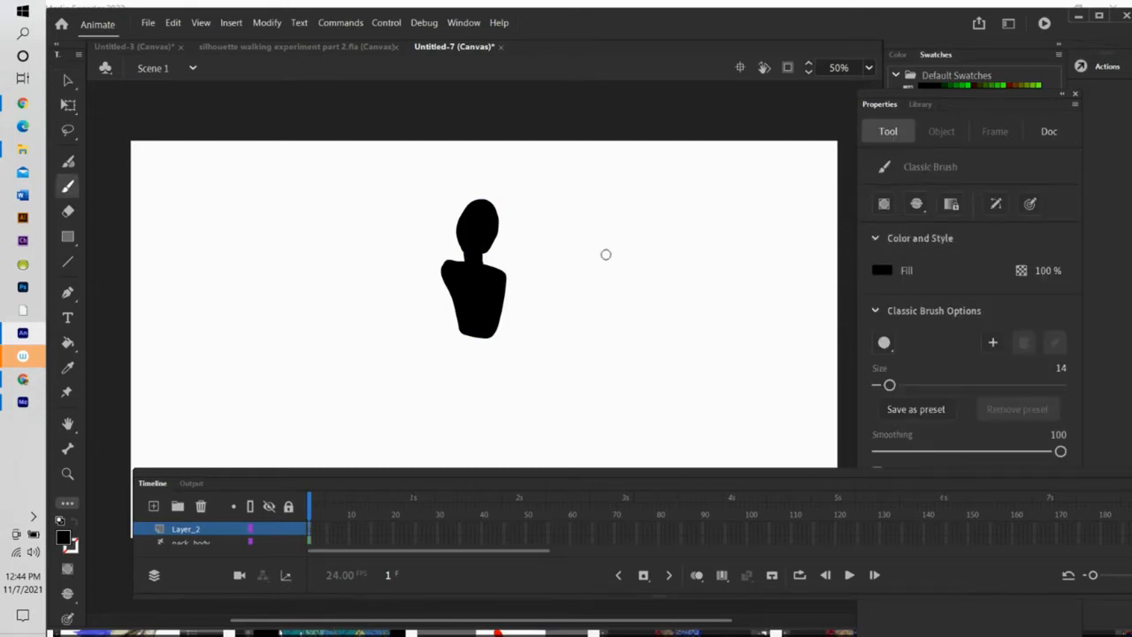
{"action": "mouse_move", "coordinate": [604, 253]}
{"action": "left_mouse_down"}
{"action": "mouse_move", "coordinate": [633, 289]}
{"action": "mouse_move", "coordinate": [665, 256]}
{"action": "mouse_move", "coordinate": [603, 254]}
{"action": "left_mouse_up"}
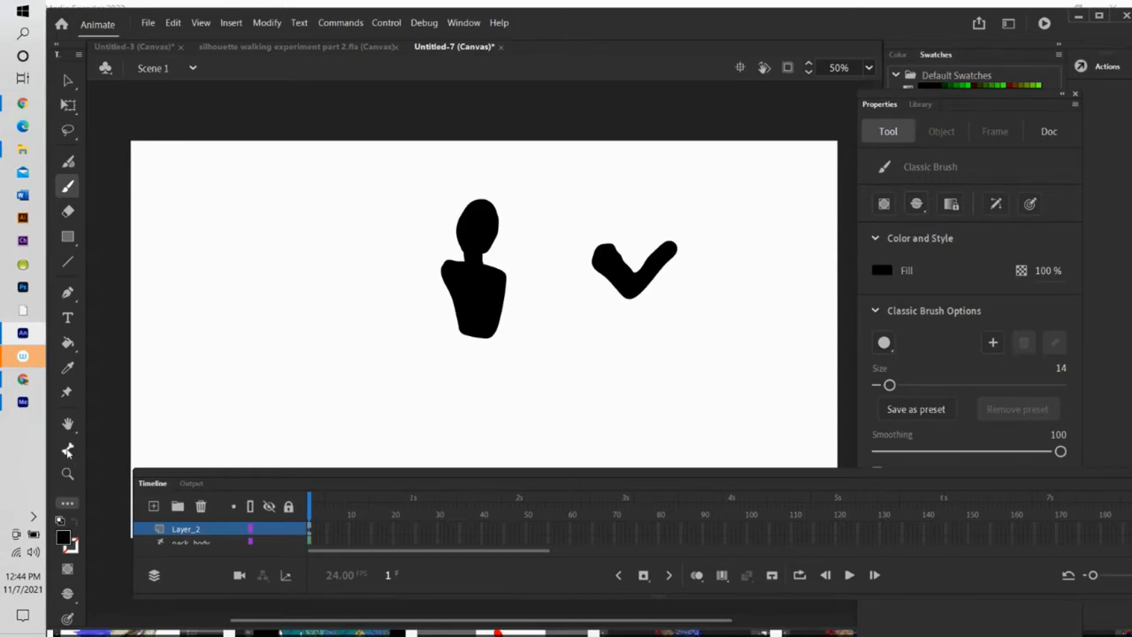
Add two bones to the arm, one from shoulder to elbow and one from elbow to hand
{"action": "left_click", "coordinate": [67, 448]}
{"action": "left_click", "coordinate": [606, 258]}
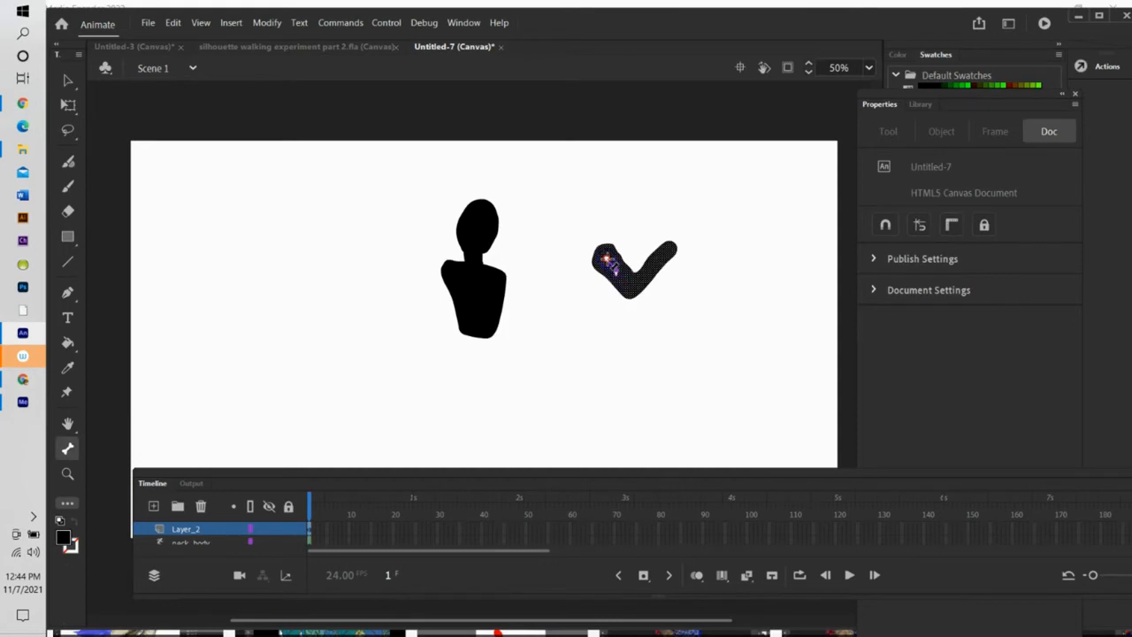
{"action": "left_click_drag", "start_coordinate": [633, 289], "coordinate": [633, 289]}
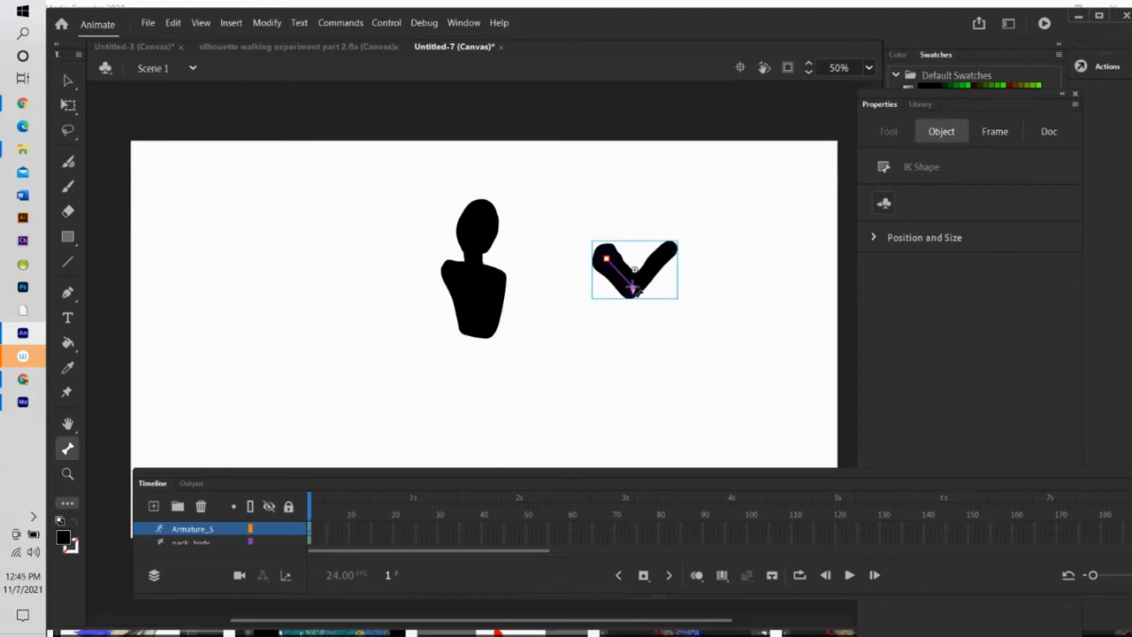
{"action": "left_click_drag", "start_coordinate": [644, 286], "coordinate": [670, 253]}
Rename the new armature layer to arm
{"action": "double_click", "coordinate": [194, 529]}
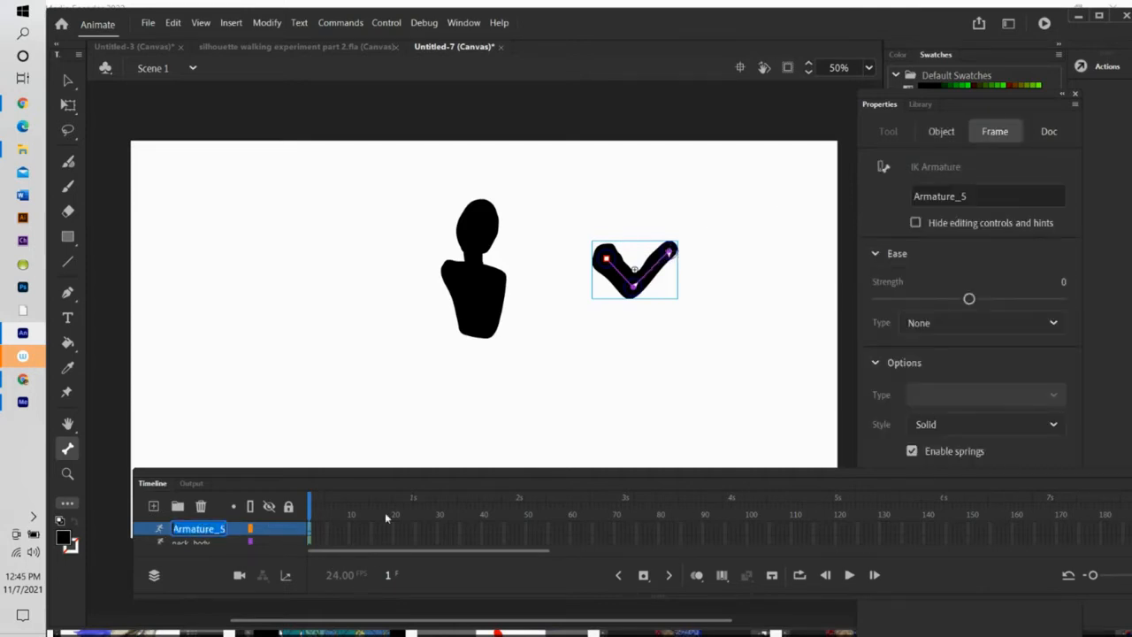
{"action": "type", "text": "arm"}
{"action": "key", "text": "Return"}
Pose the arm with the upper arm pointing down and the forearm extending to the right
{"action": "left_click", "coordinate": [69, 79]}
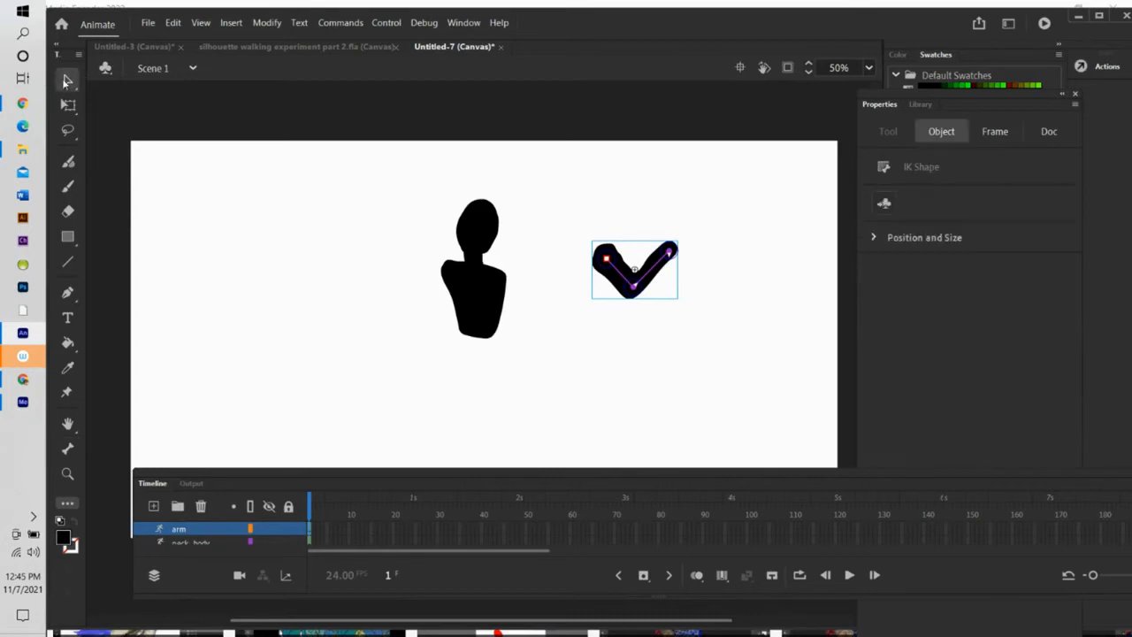
{"action": "left_click_drag", "start_coordinate": [672, 255], "coordinate": [653, 311]}
{"action": "left_click", "coordinate": [714, 273]}
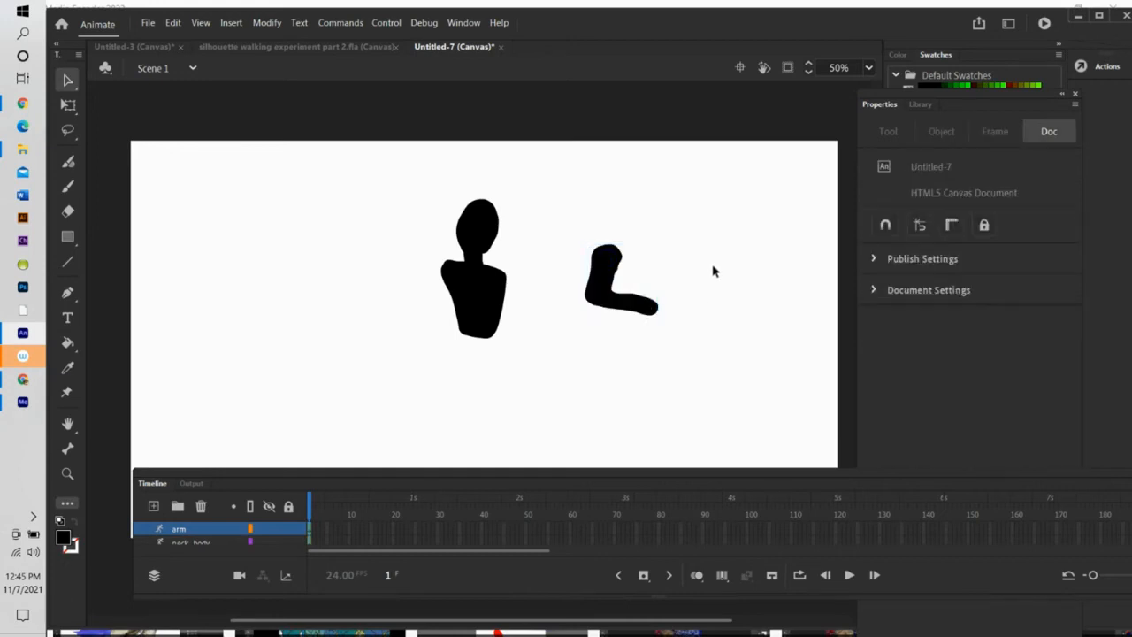
Duplicate the arm layer, enlarge the timeline to show all layers, and move the copy below the neck_body layer
{"action": "right_click", "coordinate": [180, 530]}
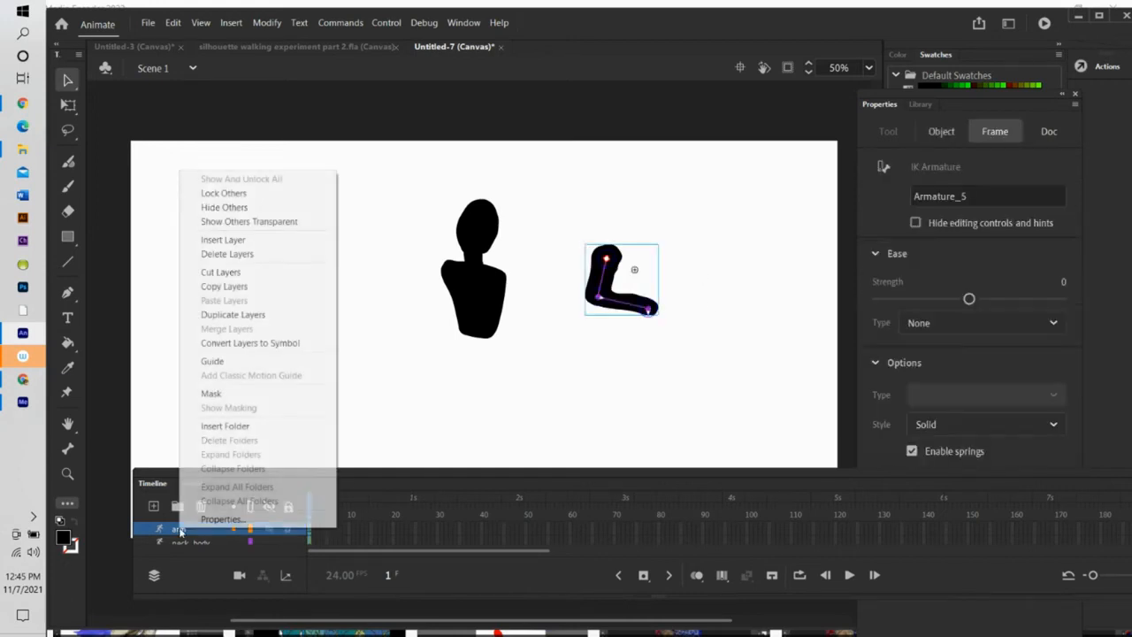
{"action": "left_click", "coordinate": [230, 317]}
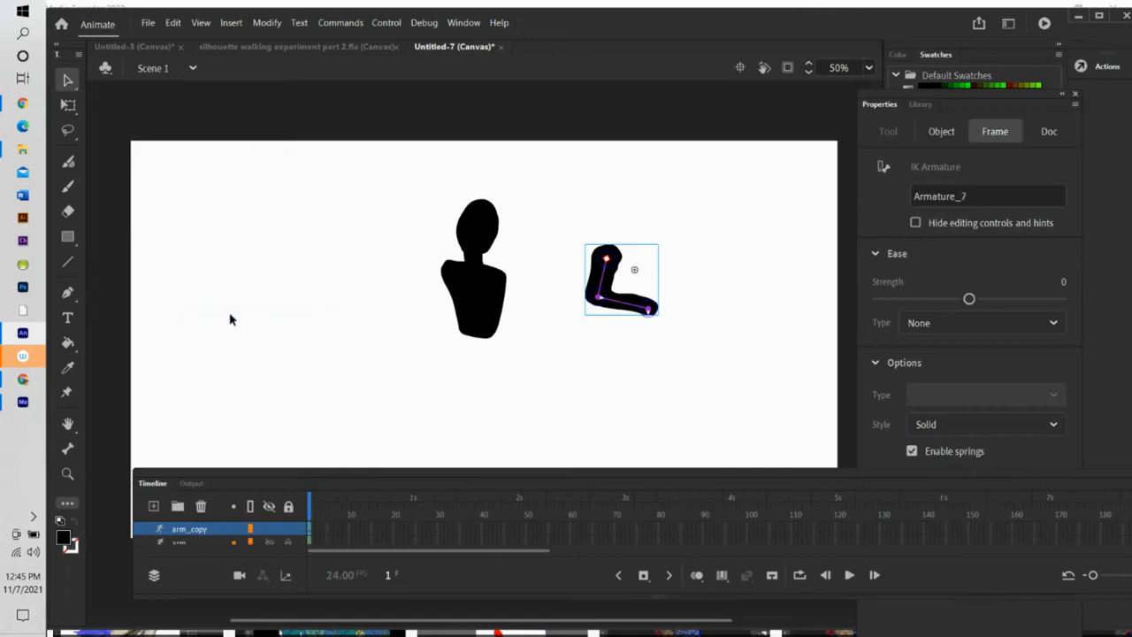
{"action": "left_click_drag", "start_coordinate": [280, 478], "coordinate": [302, 402]}
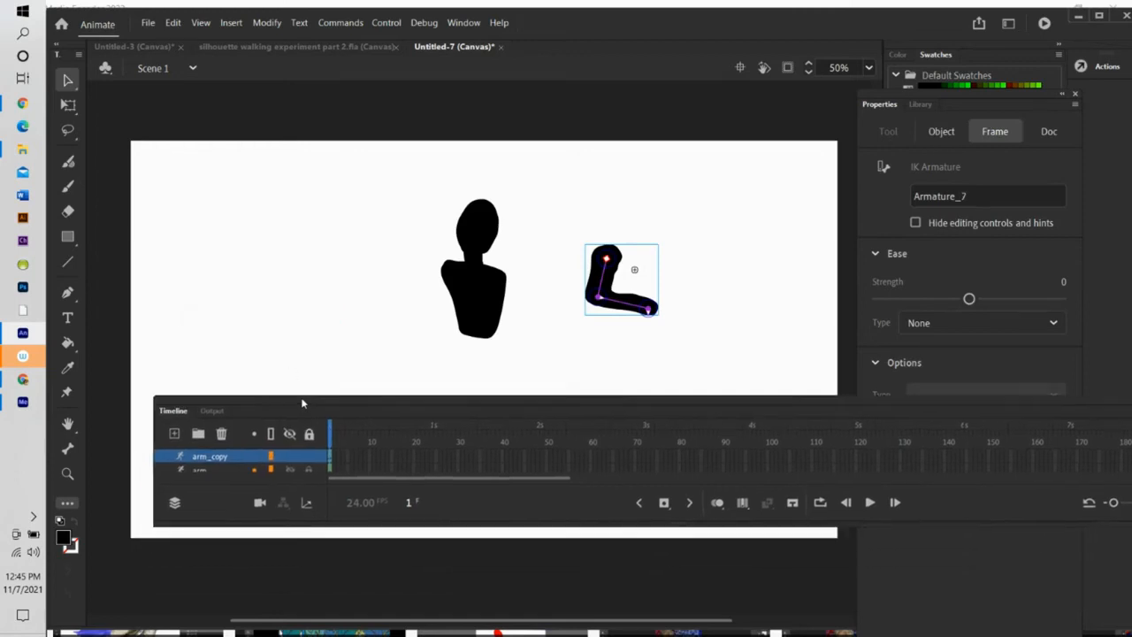
{"action": "left_click_drag", "start_coordinate": [376, 523], "coordinate": [356, 585]}
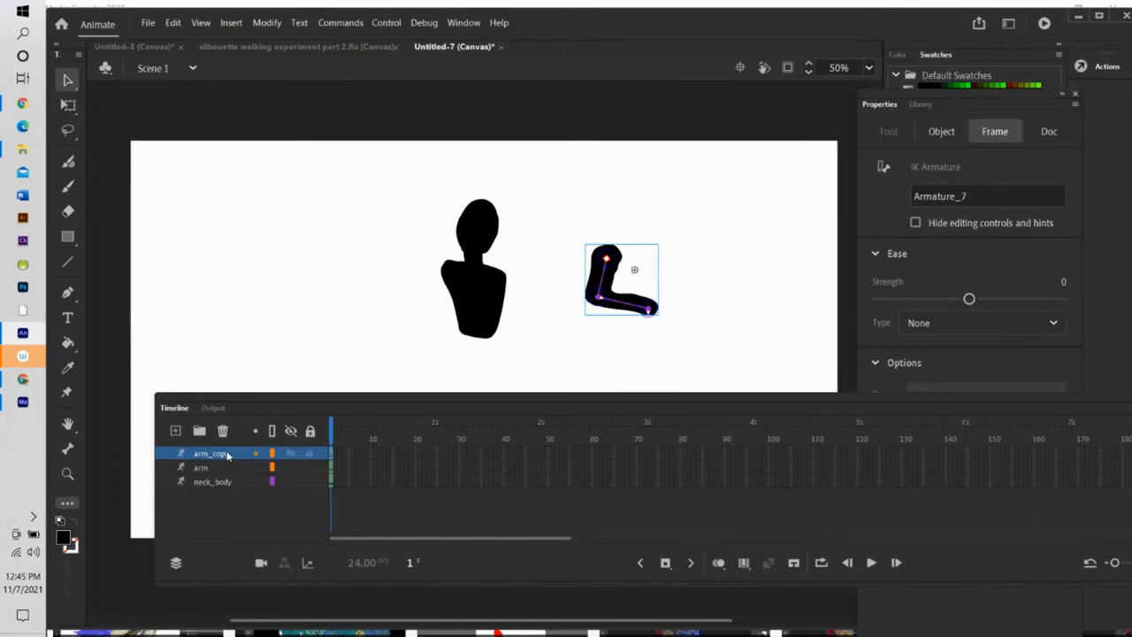
{"action": "left_click_drag", "start_coordinate": [229, 454], "coordinate": [230, 494]}
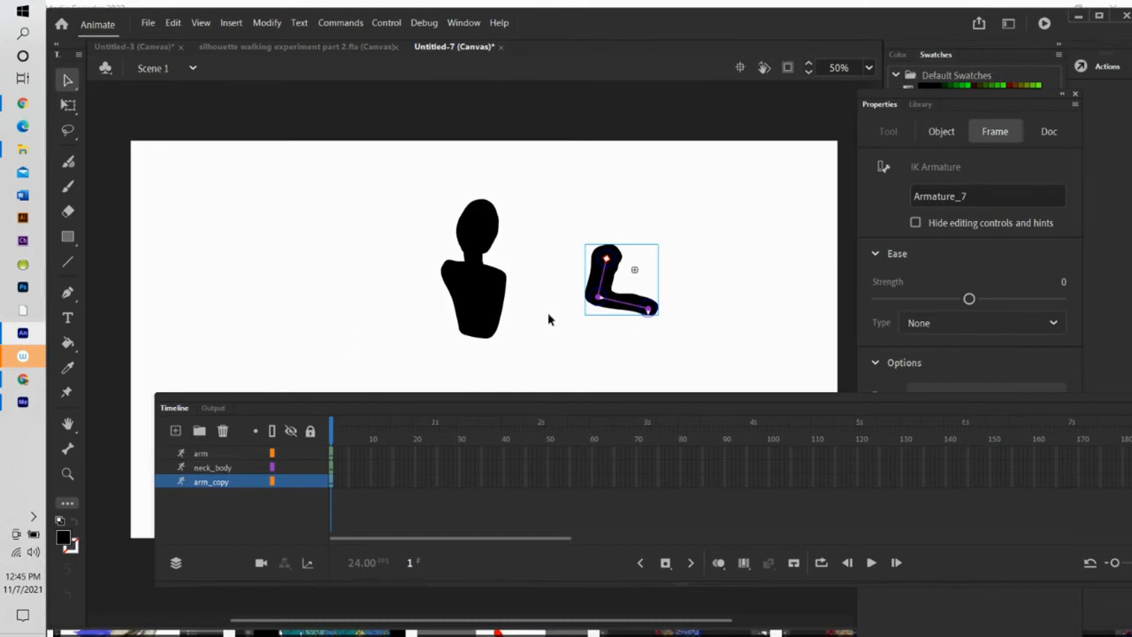
Move the front arm clear of its copy and bend it so the elbow points left and the forearm hangs down
{"action": "left_click", "coordinate": [68, 105]}
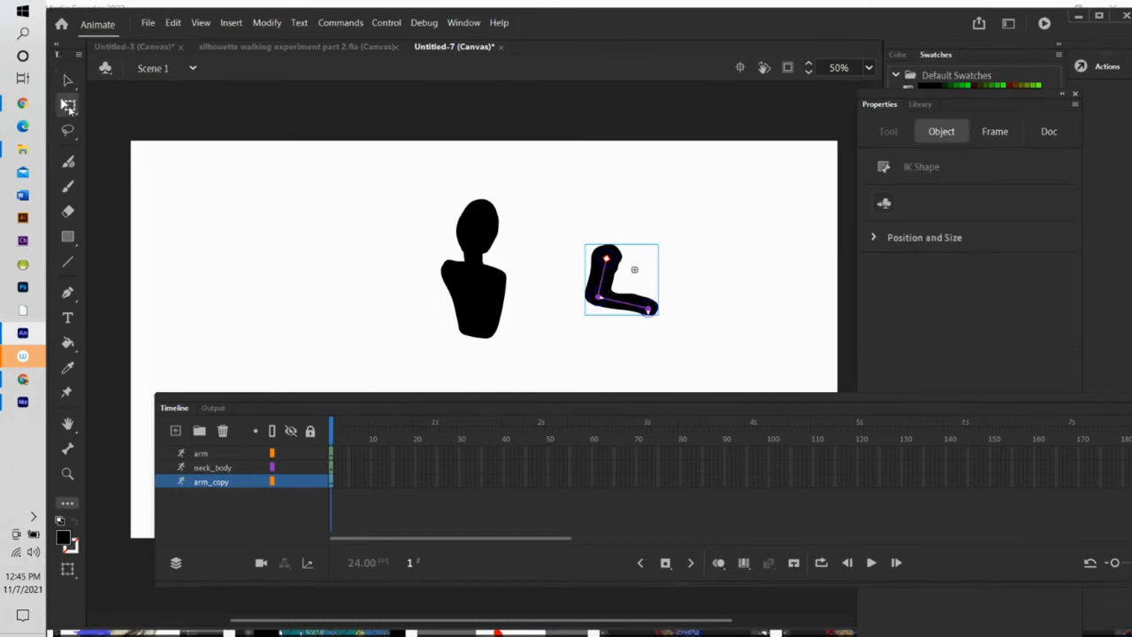
{"action": "left_click_drag", "start_coordinate": [609, 261], "coordinate": [698, 231]}
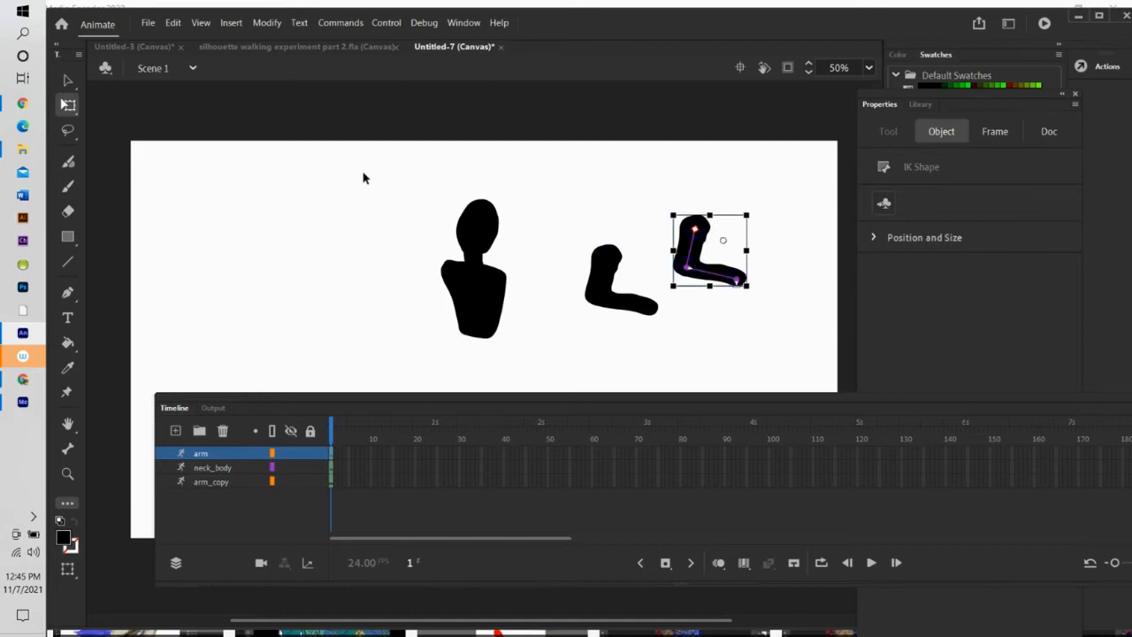
{"action": "left_click", "coordinate": [68, 79]}
{"action": "left_click_drag", "start_coordinate": [740, 283], "coordinate": [665, 283]}
{"action": "left_click_drag", "start_coordinate": [669, 285], "coordinate": [665, 289]}
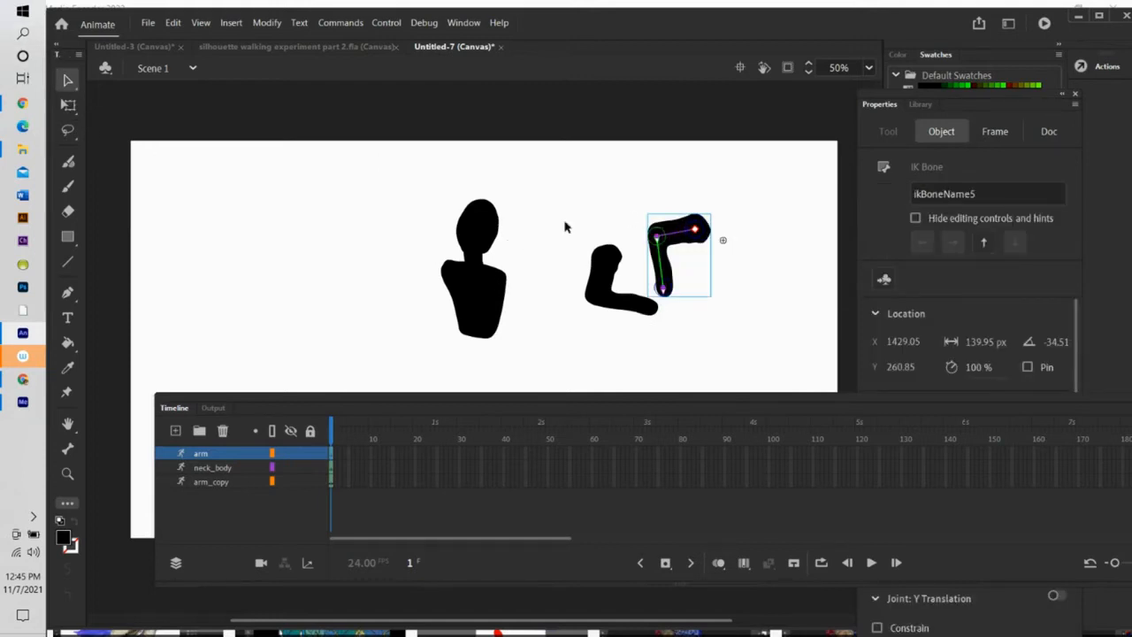
Move the front arm and the copied arm onto the torso so both attach near the shoulder
{"action": "left_click", "coordinate": [68, 104]}
{"action": "left_click_drag", "start_coordinate": [699, 247], "coordinate": [474, 293]}
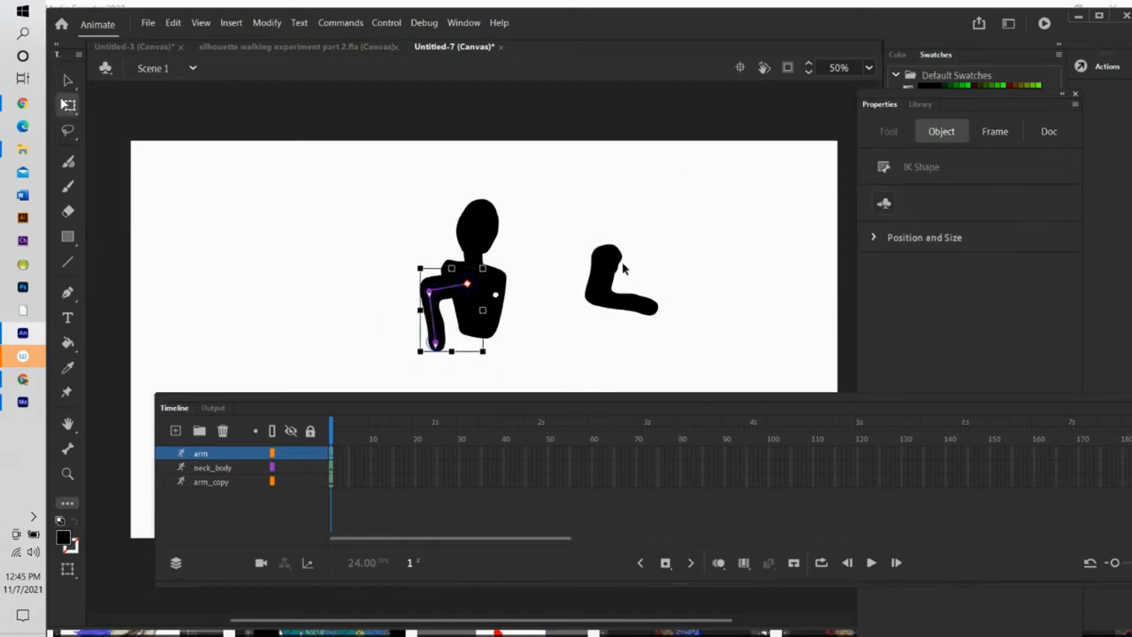
{"action": "left_click_drag", "start_coordinate": [619, 273], "coordinate": [491, 299]}
Pose the copied arm so its forearm reaches out and up to the right of the torso
{"action": "left_click", "coordinate": [69, 81]}
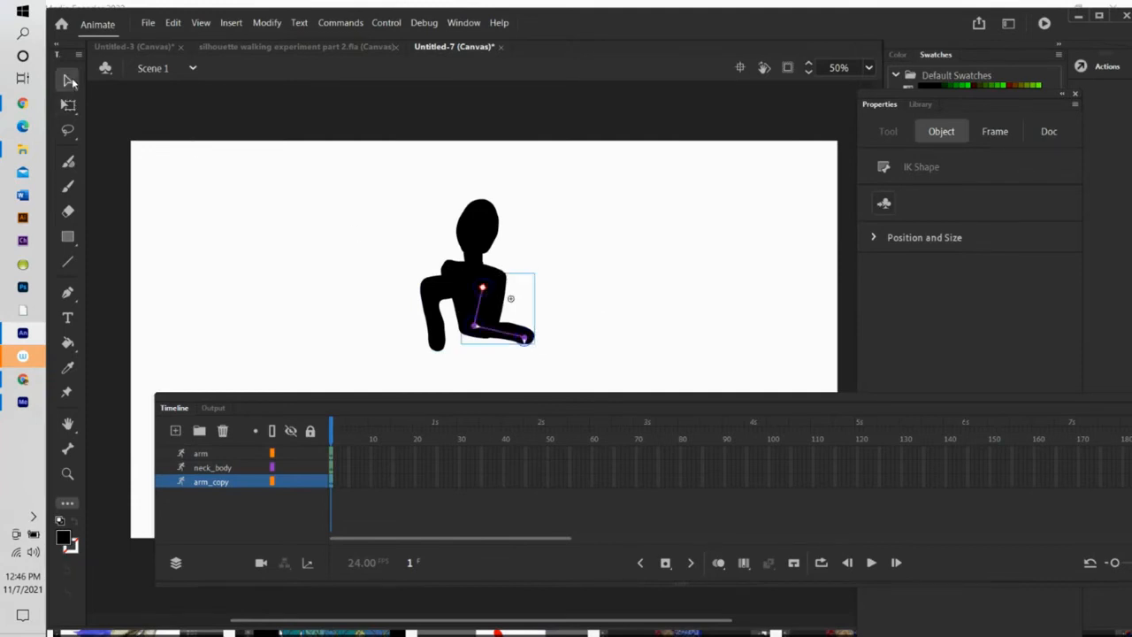
{"action": "left_click_drag", "start_coordinate": [529, 343], "coordinate": [558, 303]}
{"action": "left_click", "coordinate": [621, 281]}
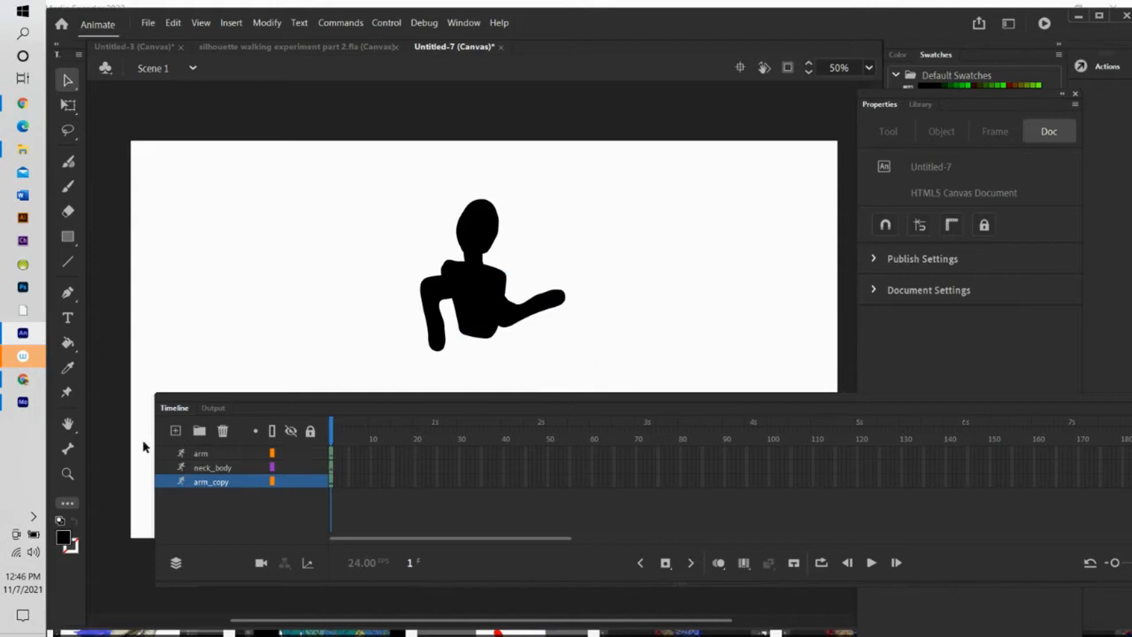
Add the prefix head_ to the neck_body layer's name and move the timeline clear of the figure's lower area
{"action": "left_click", "coordinate": [212, 470]}
{"action": "double_click", "coordinate": [212, 469]}
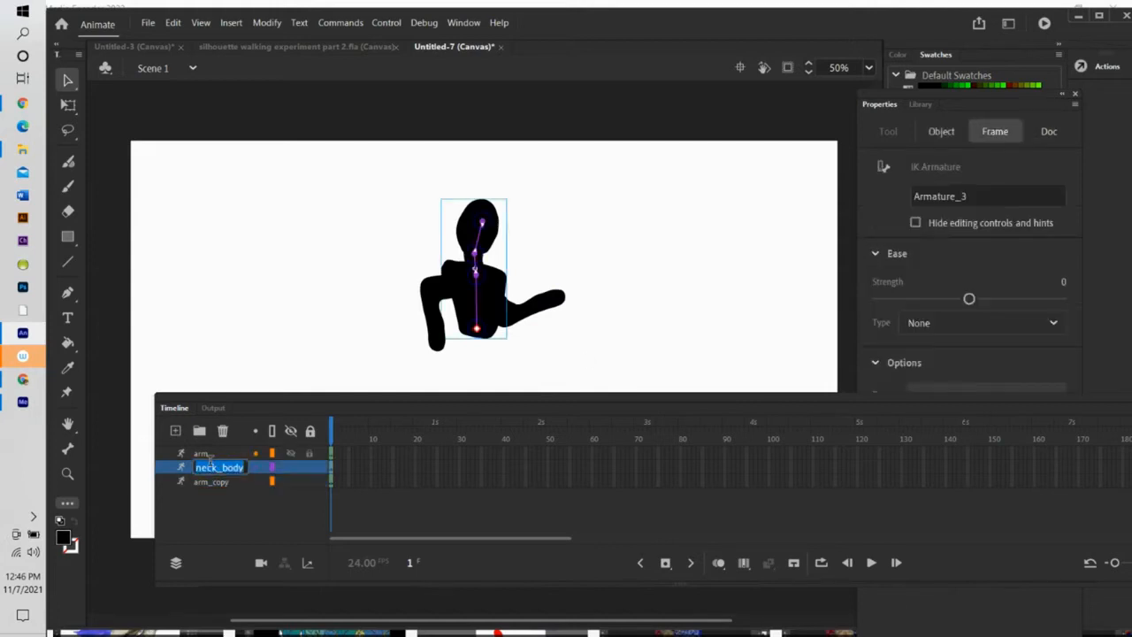
{"action": "left_click", "coordinate": [193, 468]}
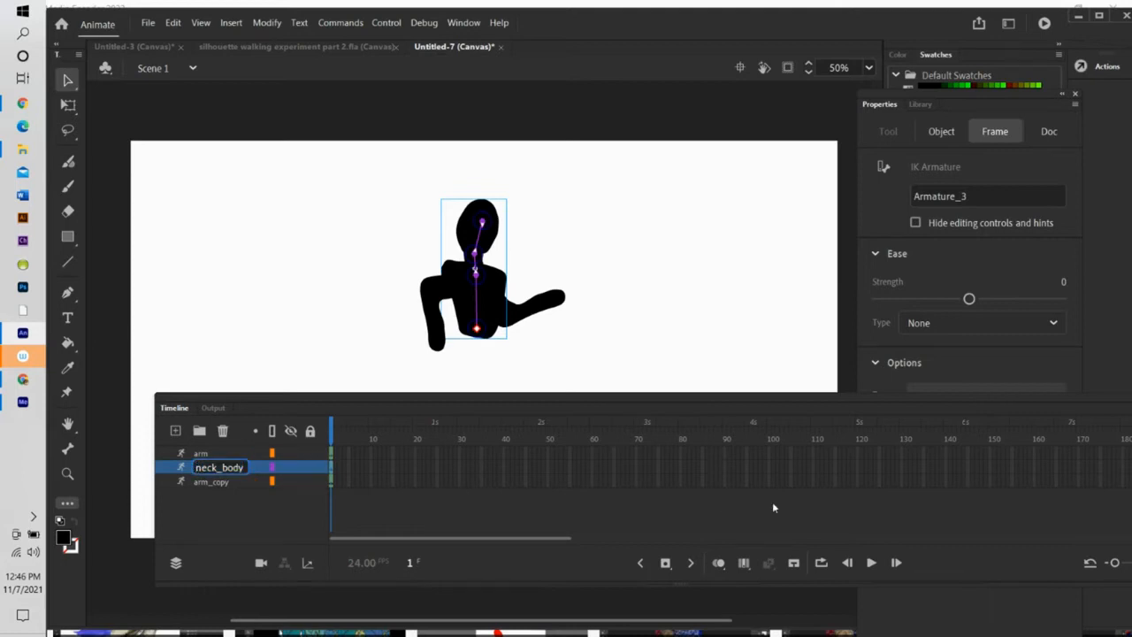
{"action": "type", "text": "head_neck"}
{"action": "key", "text": "Return"}
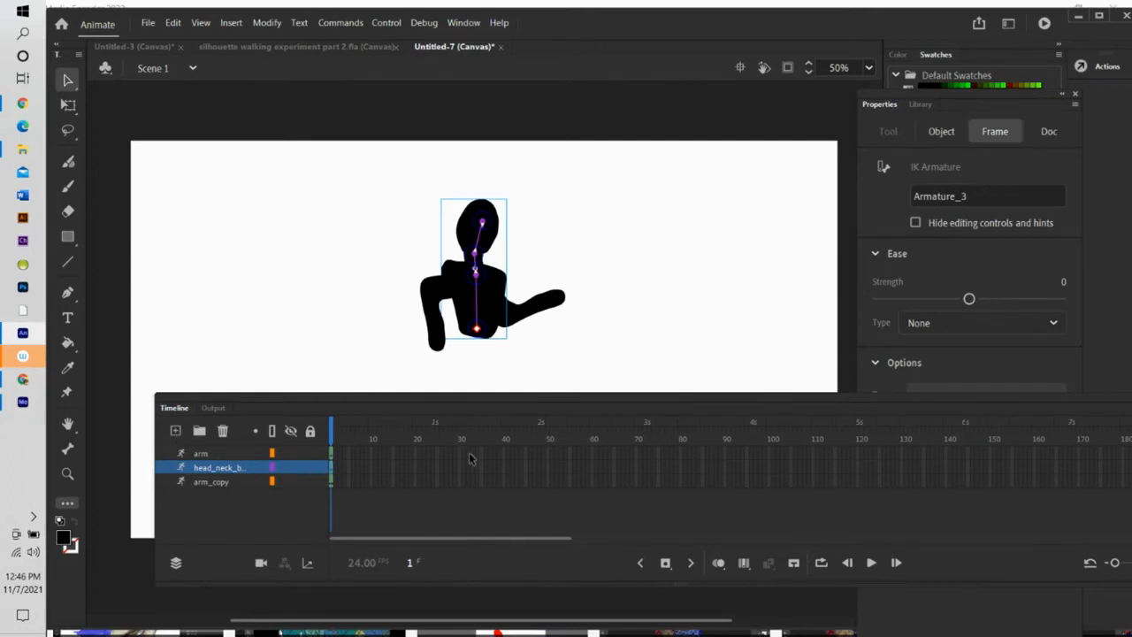
{"action": "left_click_drag", "start_coordinate": [523, 407], "coordinate": [716, 435]}
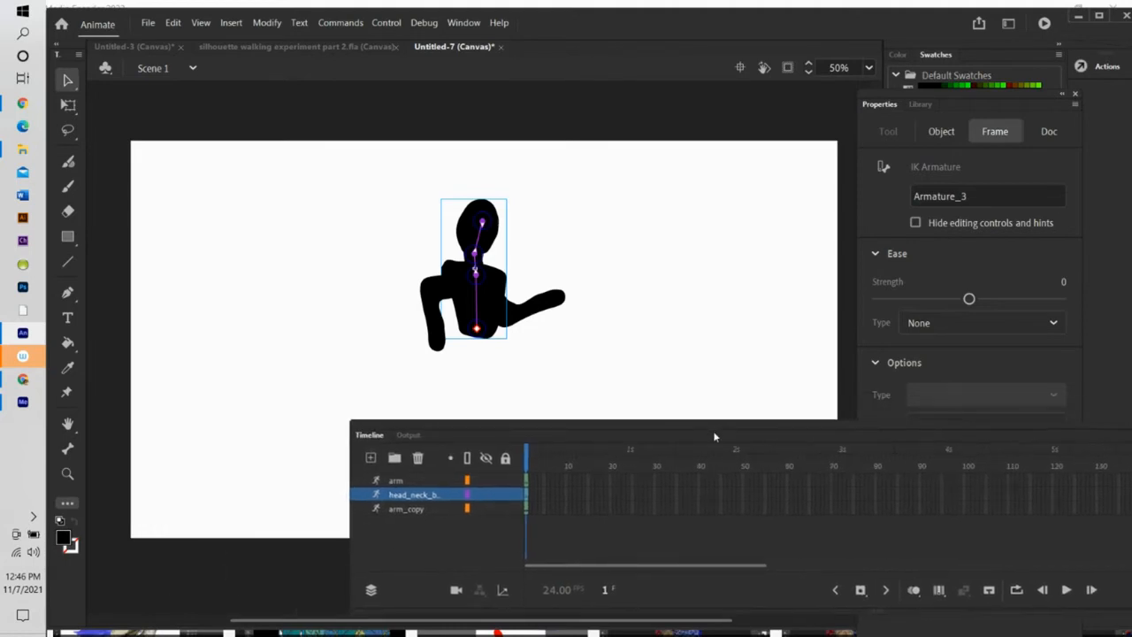
On a new layer below arm, paint a bent leg with foot using the Classic Brush and fill its outline black
{"action": "left_click", "coordinate": [370, 458]}
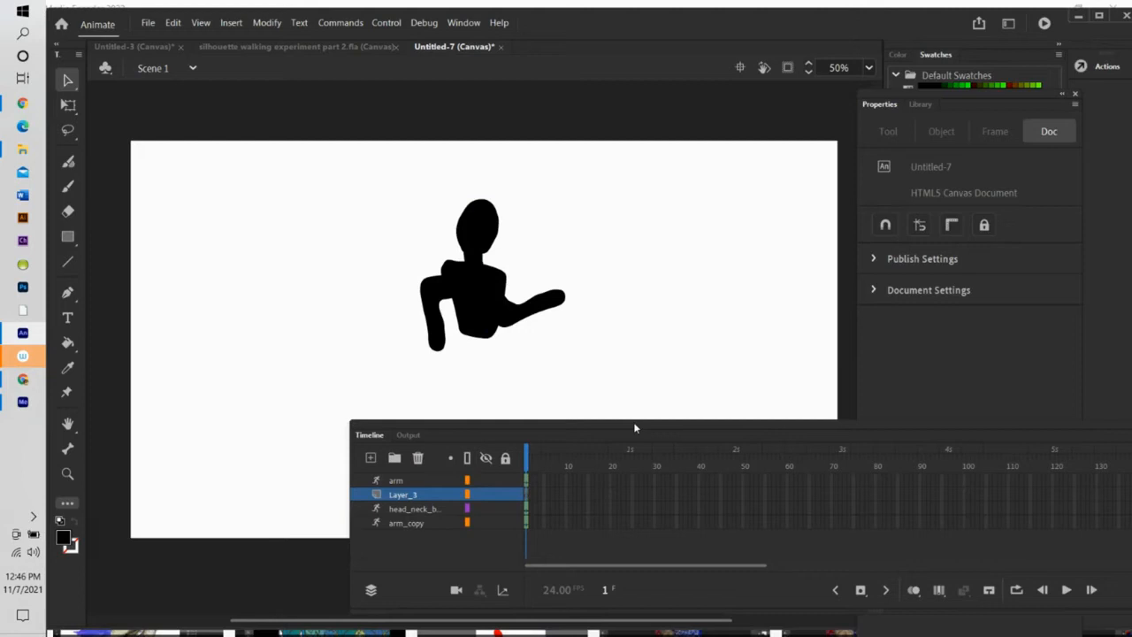
{"action": "left_click_drag", "start_coordinate": [671, 429], "coordinate": [525, 530]}
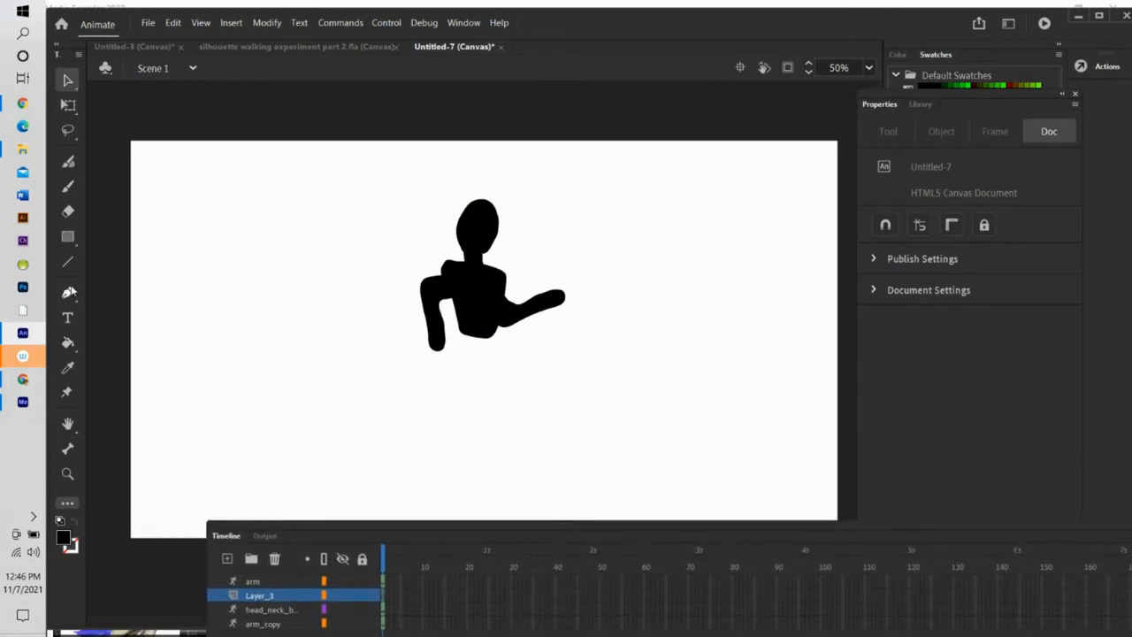
{"action": "left_click", "coordinate": [67, 187]}
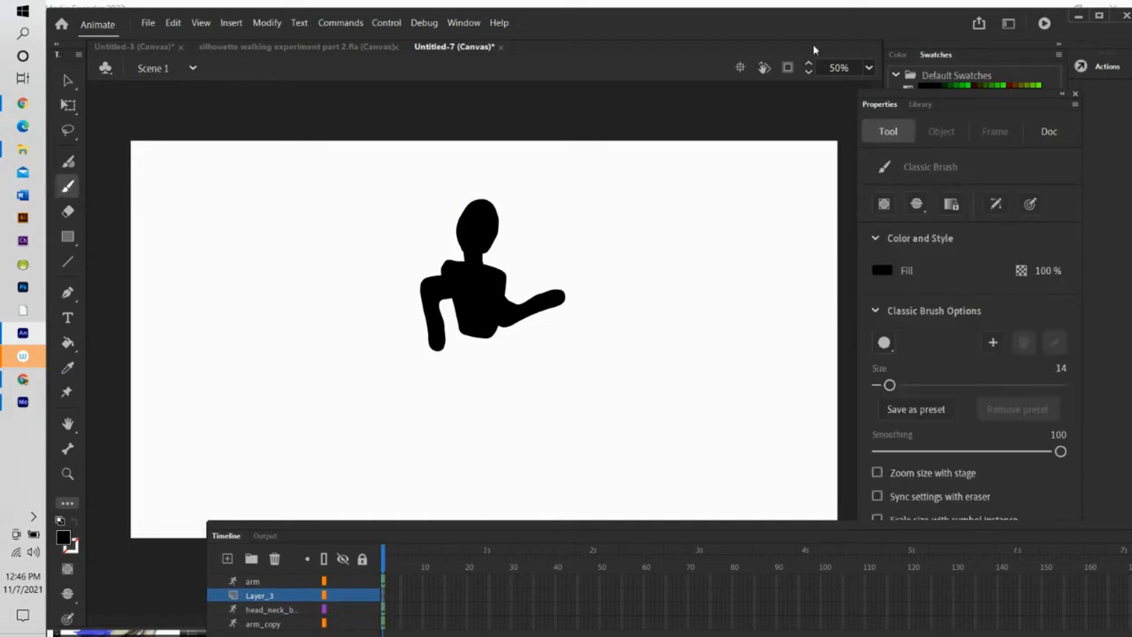
{"action": "mouse_move", "coordinate": [630, 353]}
{"action": "left_mouse_down"}
{"action": "mouse_move", "coordinate": [621, 371]}
{"action": "mouse_move", "coordinate": [611, 352]}
{"action": "mouse_move", "coordinate": [591, 411]}
{"action": "mouse_move", "coordinate": [551, 414]}
{"action": "mouse_move", "coordinate": [543, 429]}
{"action": "mouse_move", "coordinate": [573, 439]}
{"action": "mouse_move", "coordinate": [602, 426]}
{"action": "mouse_move", "coordinate": [624, 368]}
{"action": "left_mouse_up"}
{"action": "mouse_move", "coordinate": [543, 421]}
{"action": "left_mouse_down"}
{"action": "mouse_move", "coordinate": [544, 468]}
{"action": "mouse_move", "coordinate": [546, 425]}
{"action": "left_mouse_up"}
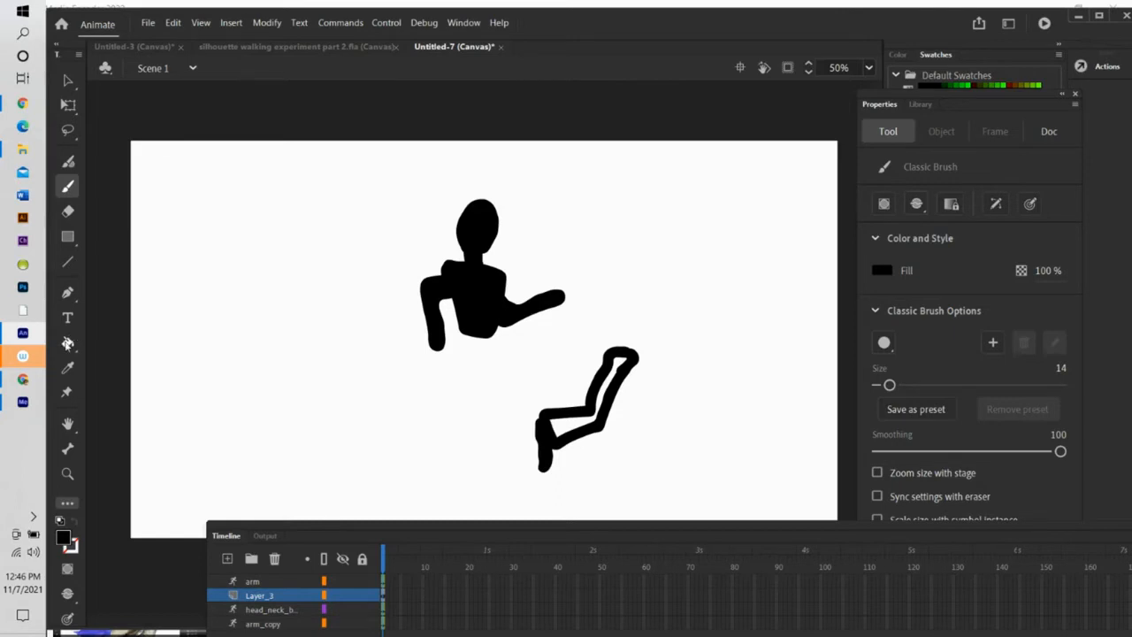
{"action": "left_click", "coordinate": [68, 343]}
{"action": "left_click", "coordinate": [565, 430]}
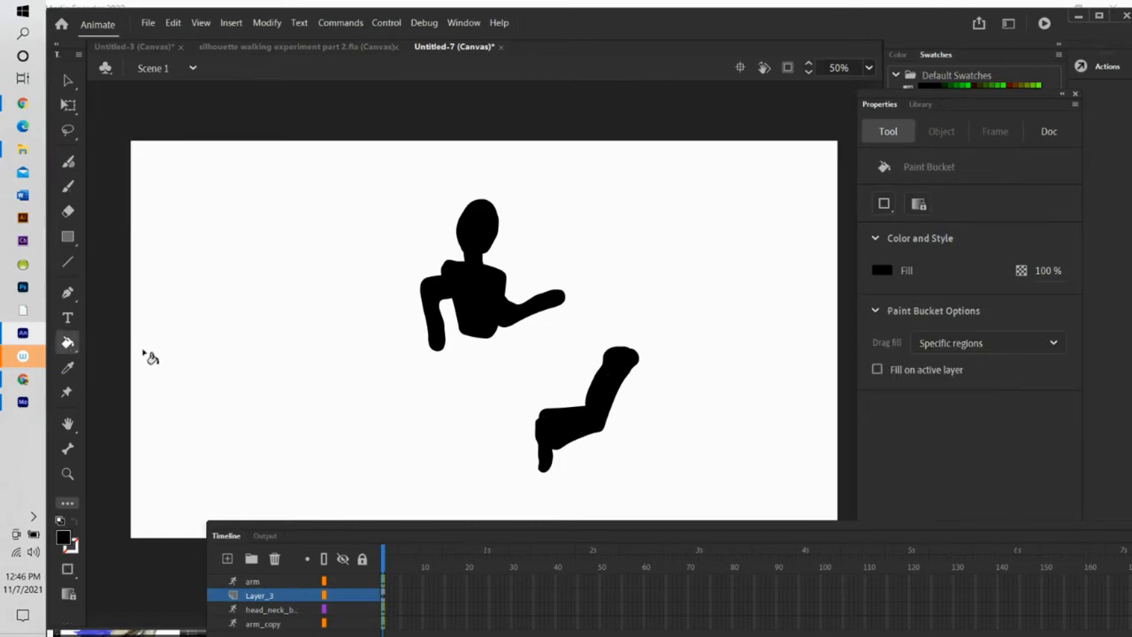
Rig the leg with a chain of bones running from hip to knee, knee to ankle, and ankle to toe
{"action": "left_click", "coordinate": [67, 449]}
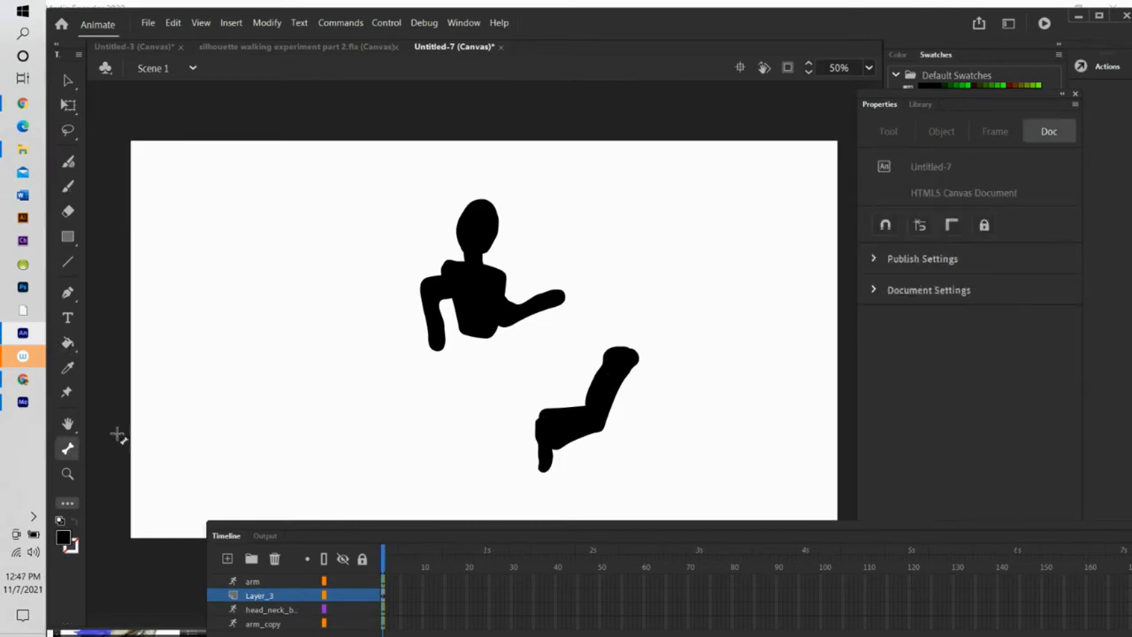
{"action": "left_click", "coordinate": [622, 356]}
{"action": "left_click_drag", "start_coordinate": [610, 383], "coordinate": [543, 434]}
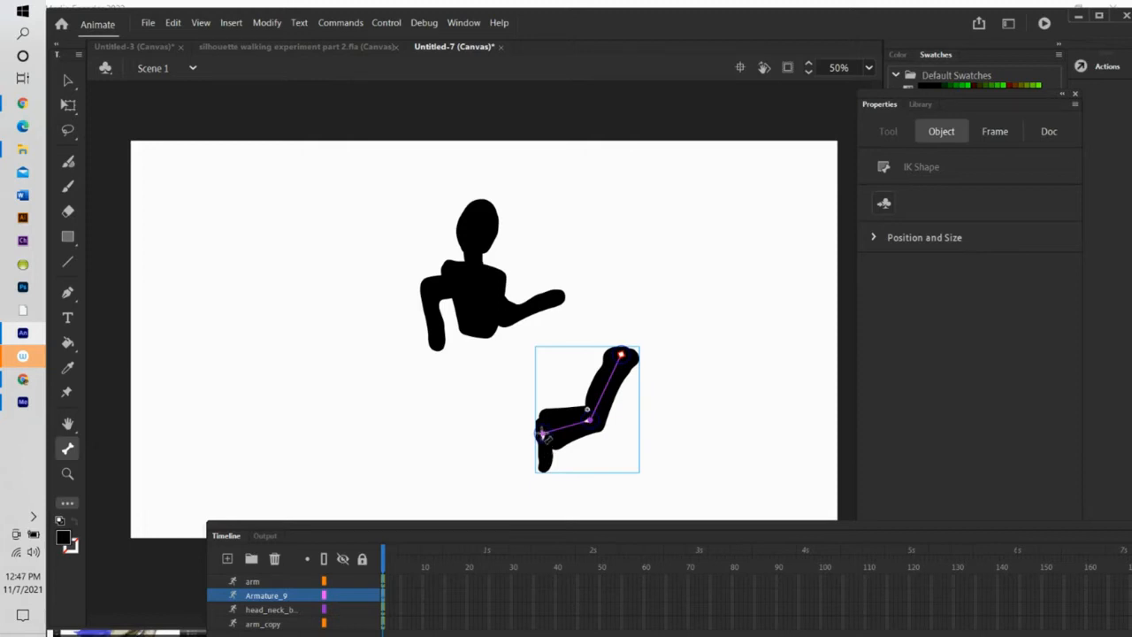
{"action": "scroll", "coordinate": [545, 458], "scroll_direction": "up", "scroll_amount": 3}
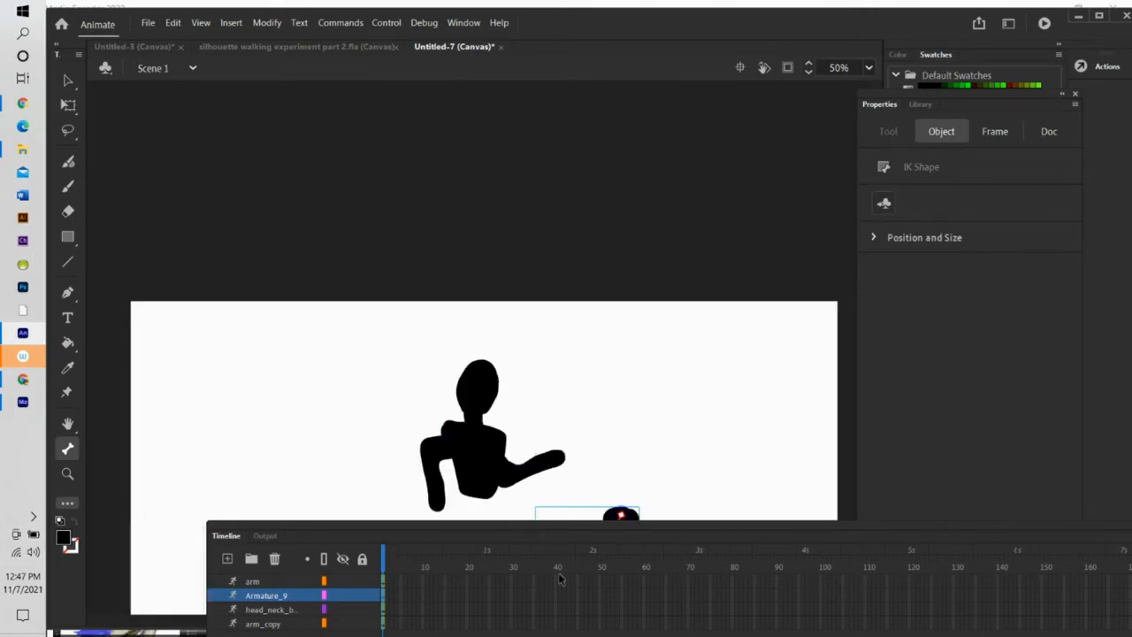
{"action": "scroll", "coordinate": [673, 455], "scroll_direction": "down", "scroll_amount": 3}
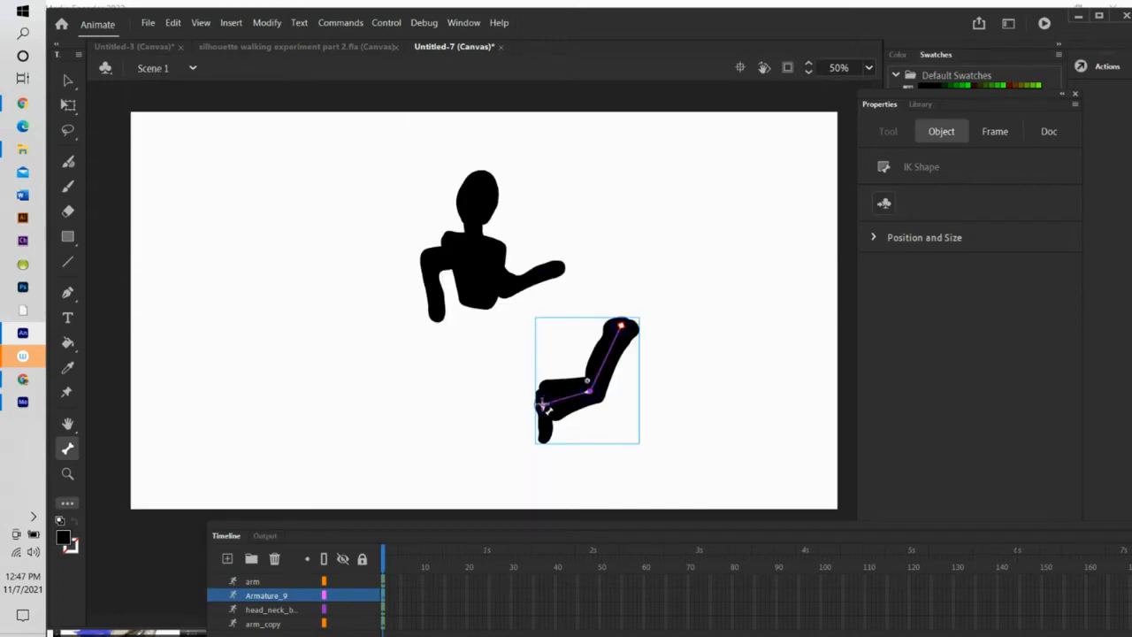
{"action": "left_click_drag", "start_coordinate": [544, 405], "coordinate": [546, 435]}
Rename the leg's armature layer to leg and duplicate that layer
{"action": "double_click", "coordinate": [252, 595]}
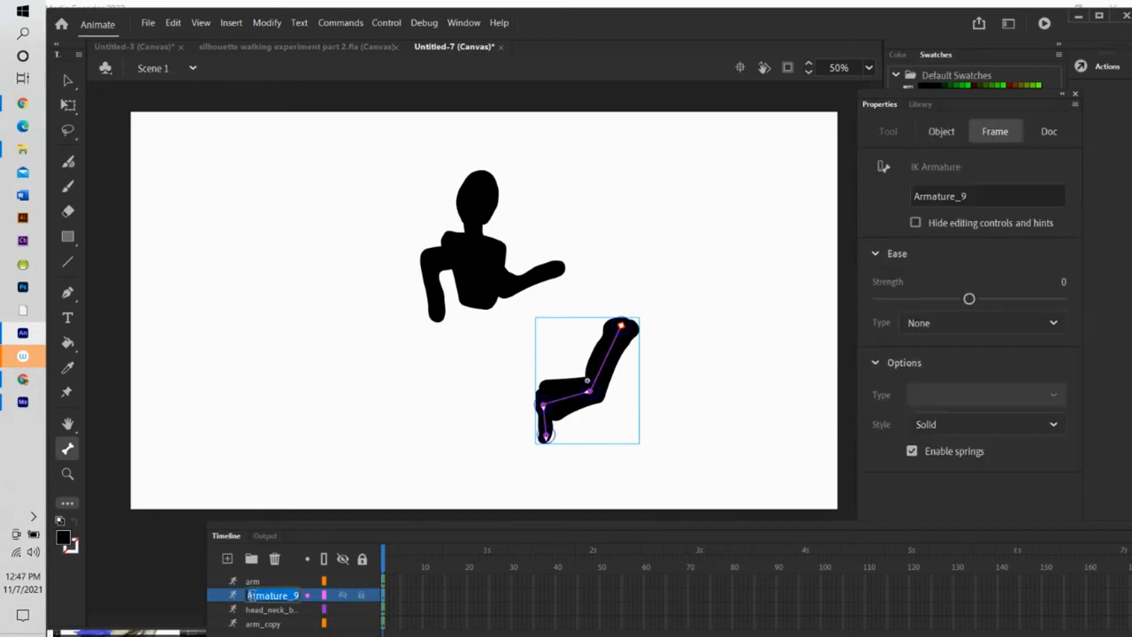
{"action": "type", "text": "Leg"}
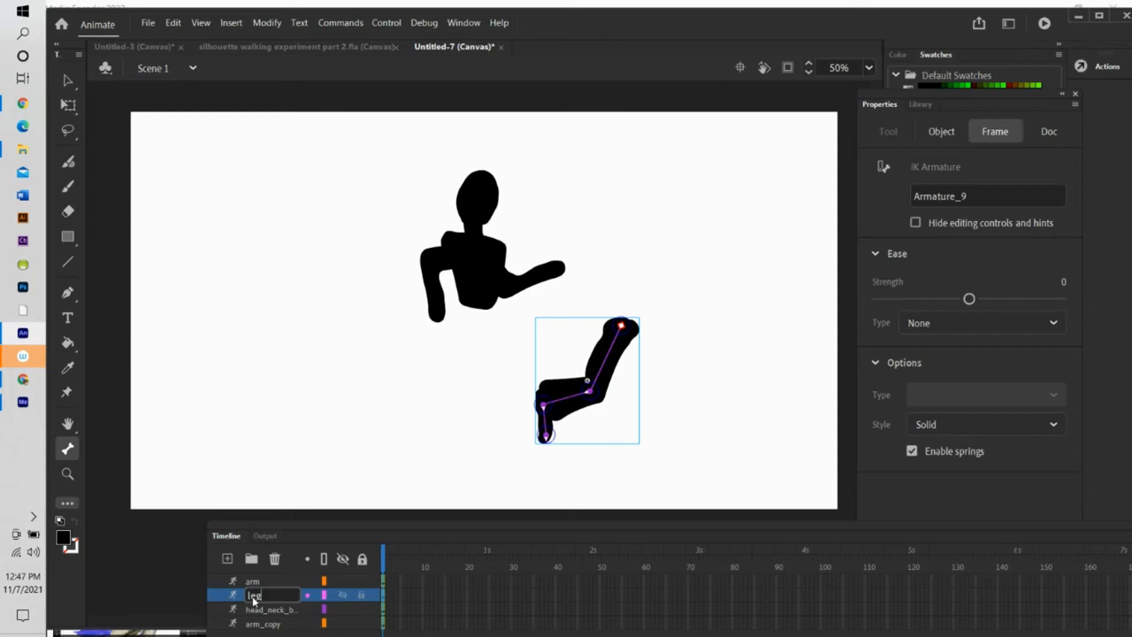
{"action": "key", "text": "Return"}
{"action": "right_click", "coordinate": [253, 601]}
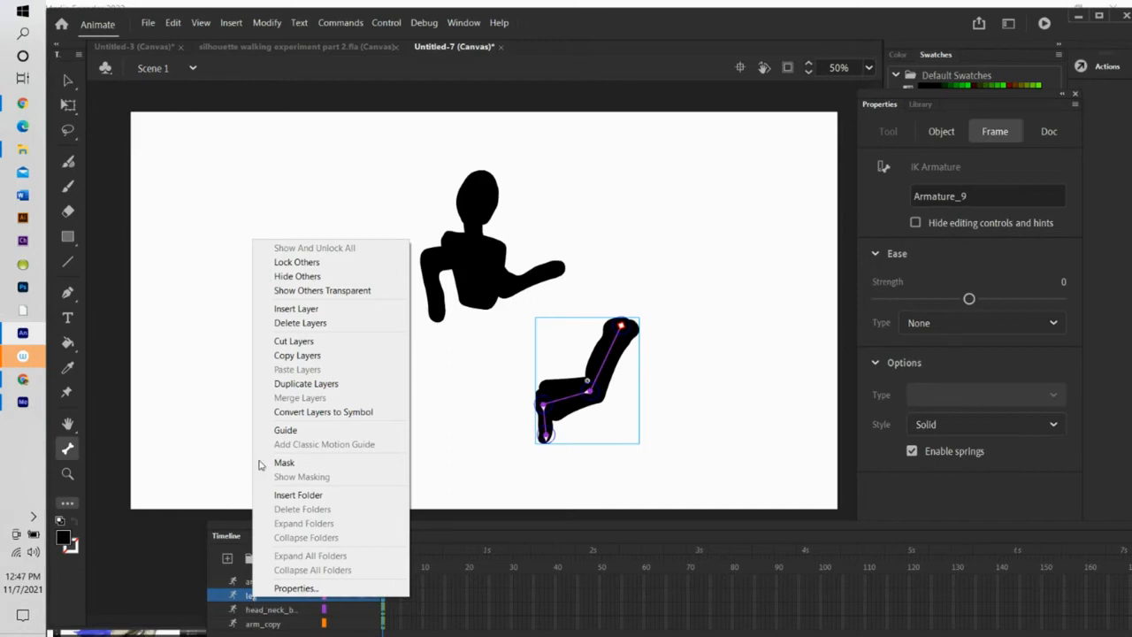
{"action": "left_click", "coordinate": [305, 384]}
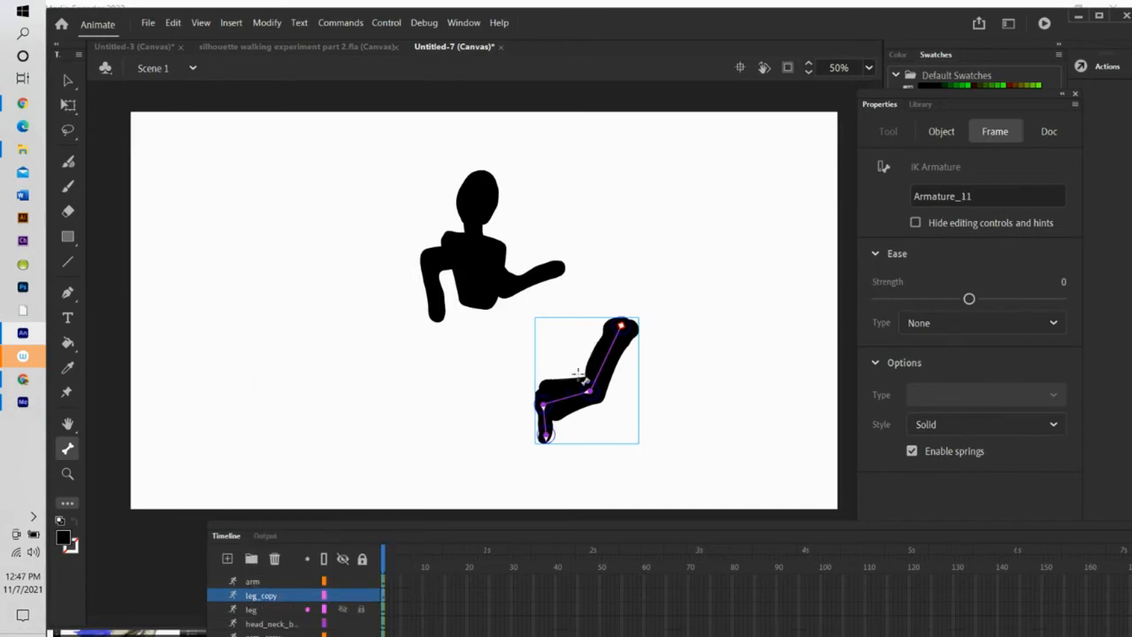
Swing the copied leg forward to the right, and attach both legs under the torso in a running stride
{"action": "left_click", "coordinate": [68, 82]}
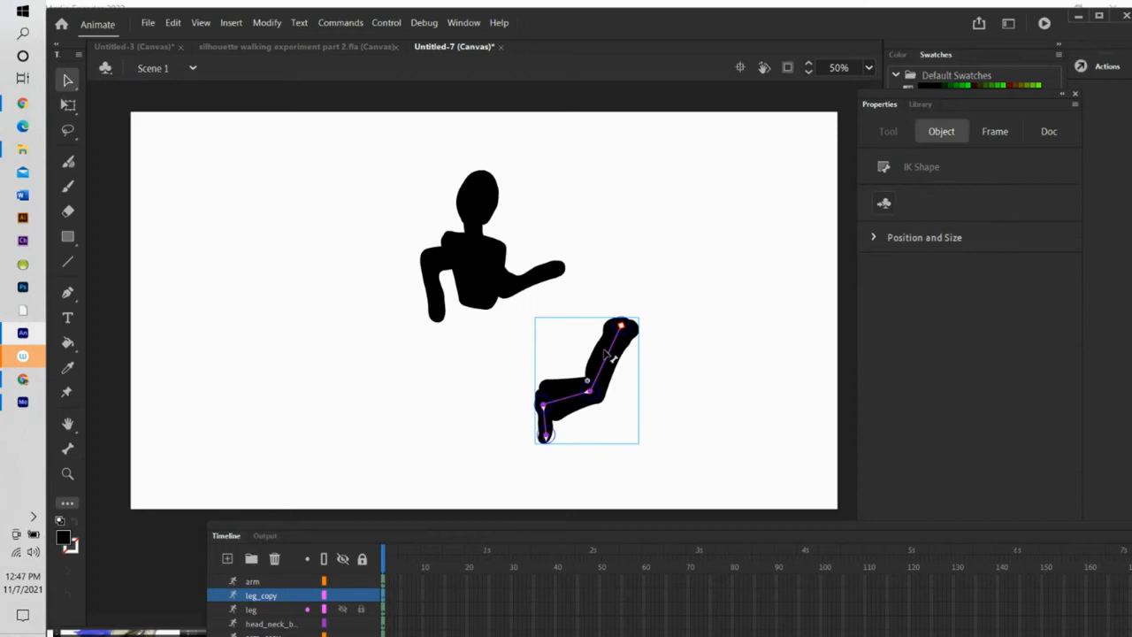
{"action": "left_click_drag", "start_coordinate": [610, 392], "coordinate": [679, 370]}
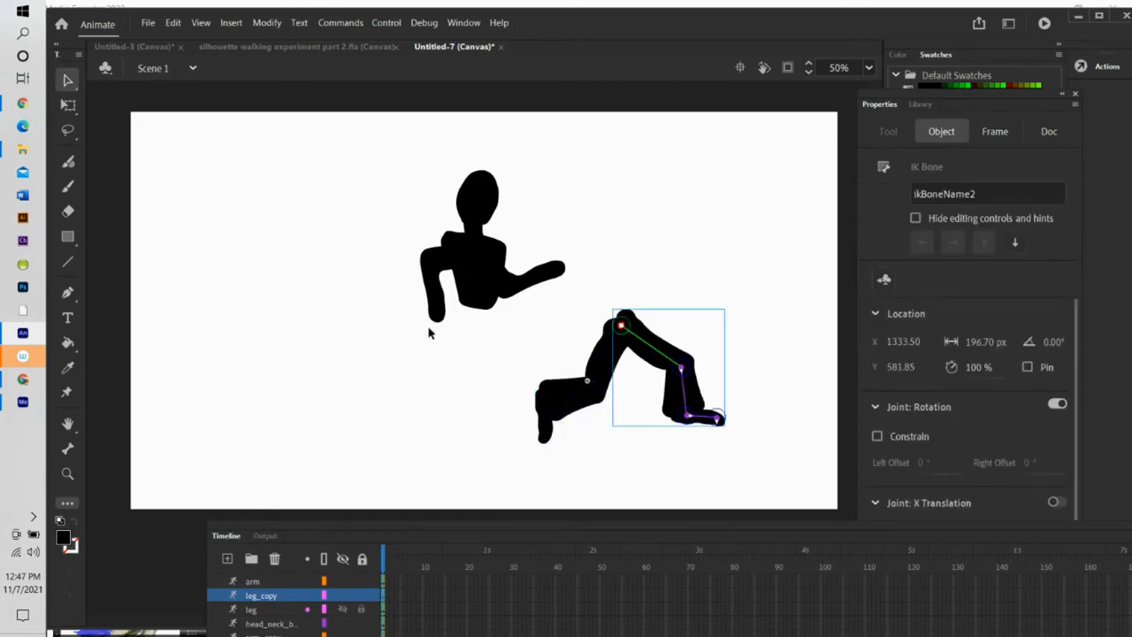
{"action": "left_click", "coordinate": [66, 106]}
{"action": "left_click_drag", "start_coordinate": [683, 364], "coordinate": [785, 303]}
{"action": "left_click", "coordinate": [607, 381]}
{"action": "left_click_drag", "start_coordinate": [607, 380], "coordinate": [458, 357]}
{"action": "left_click", "coordinate": [721, 305]}
{"action": "left_click_drag", "start_coordinate": [721, 306], "coordinate": [517, 346]}
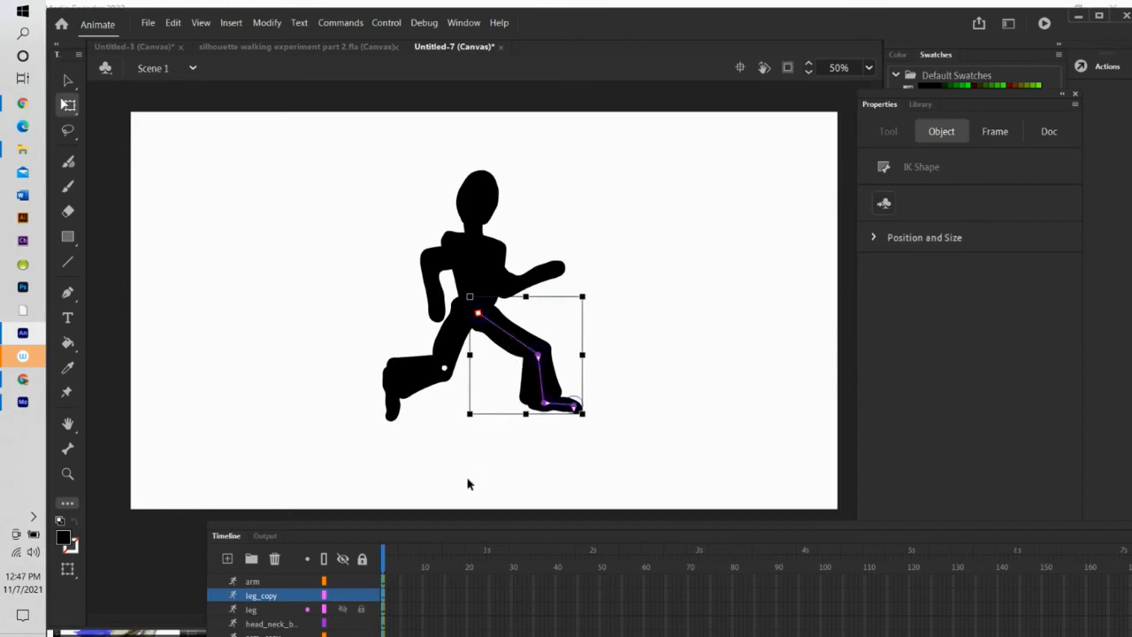
Move the timeline up to show all five layers and insert a pose at frame 25 on every layer
{"action": "left_click", "coordinate": [457, 489]}
{"action": "left_click_drag", "start_coordinate": [460, 522], "coordinate": [432, 435]}
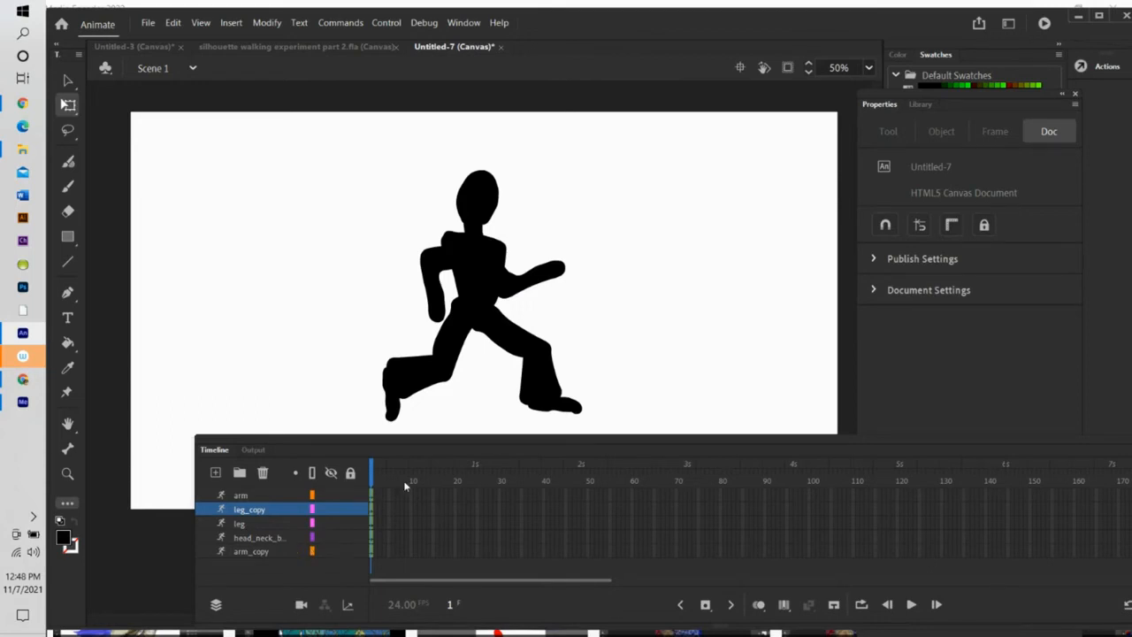
{"action": "left_click", "coordinate": [476, 495]}
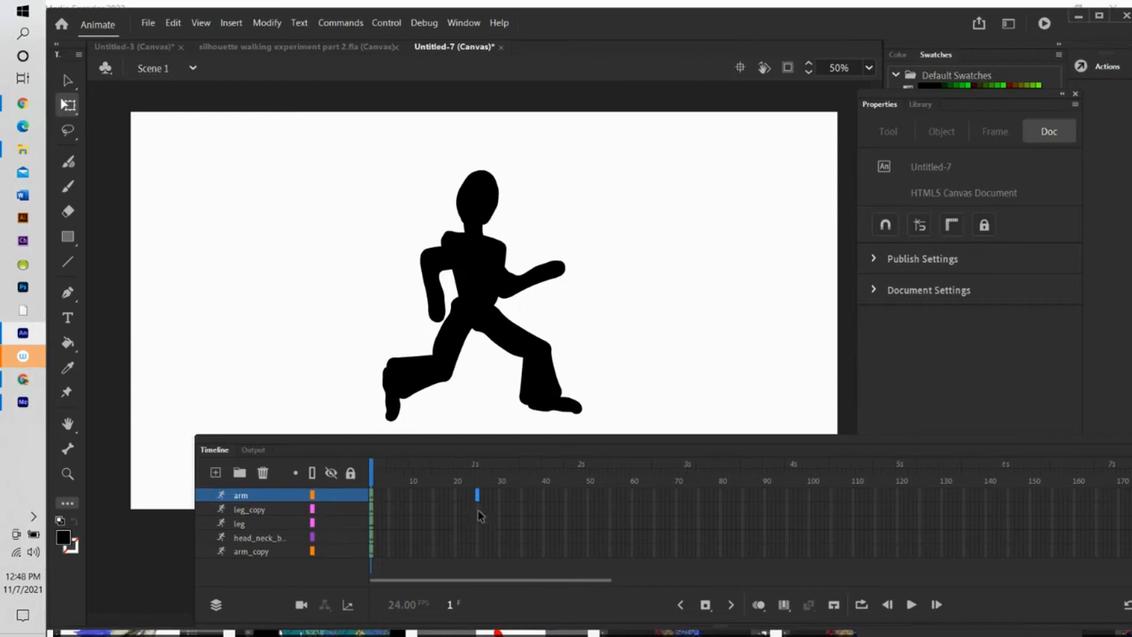
{"action": "left_click", "coordinate": [478, 509], "text": "shift"}
{"action": "left_click", "coordinate": [477, 528], "text": "shift"}
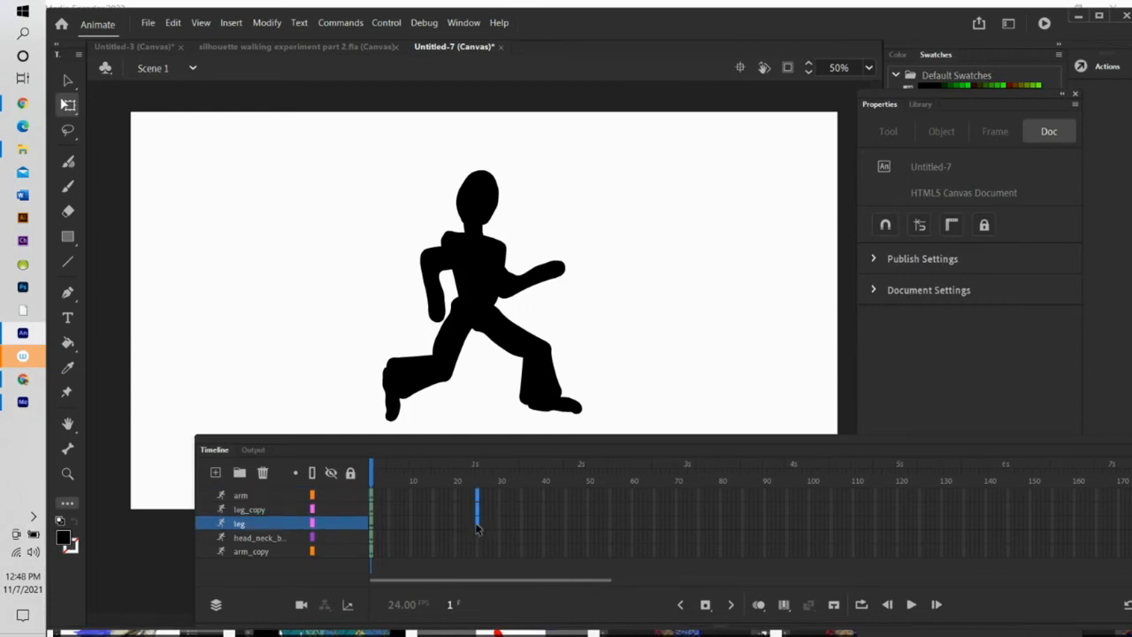
{"action": "left_click", "coordinate": [478, 538], "text": "shift"}
{"action": "left_click", "coordinate": [476, 552], "text": "shift"}
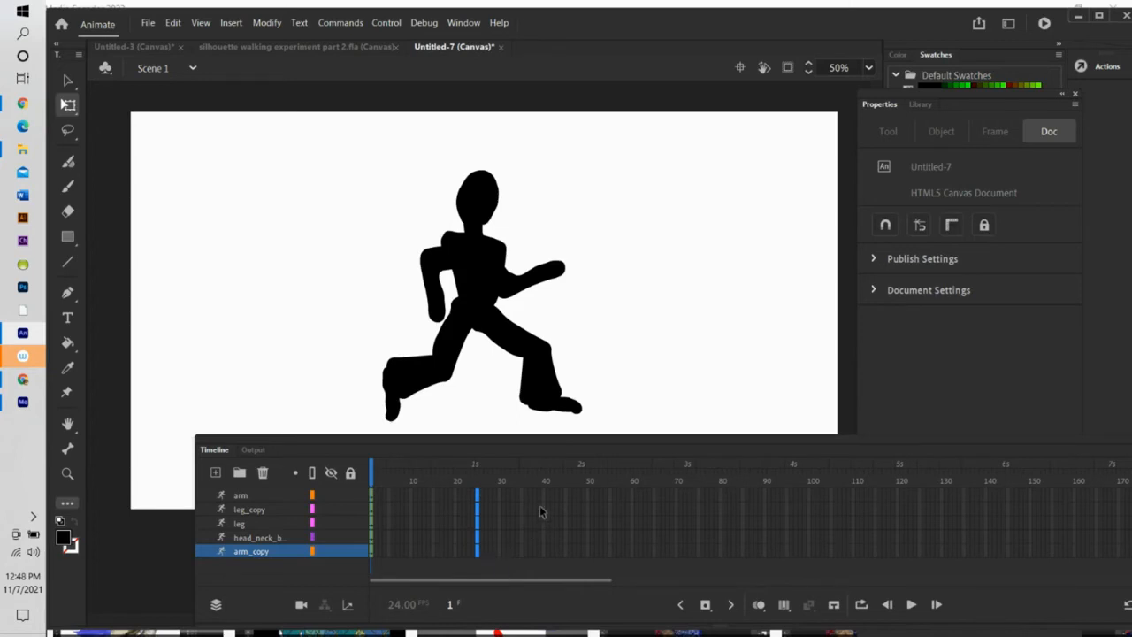
{"action": "right_click", "coordinate": [479, 516]}
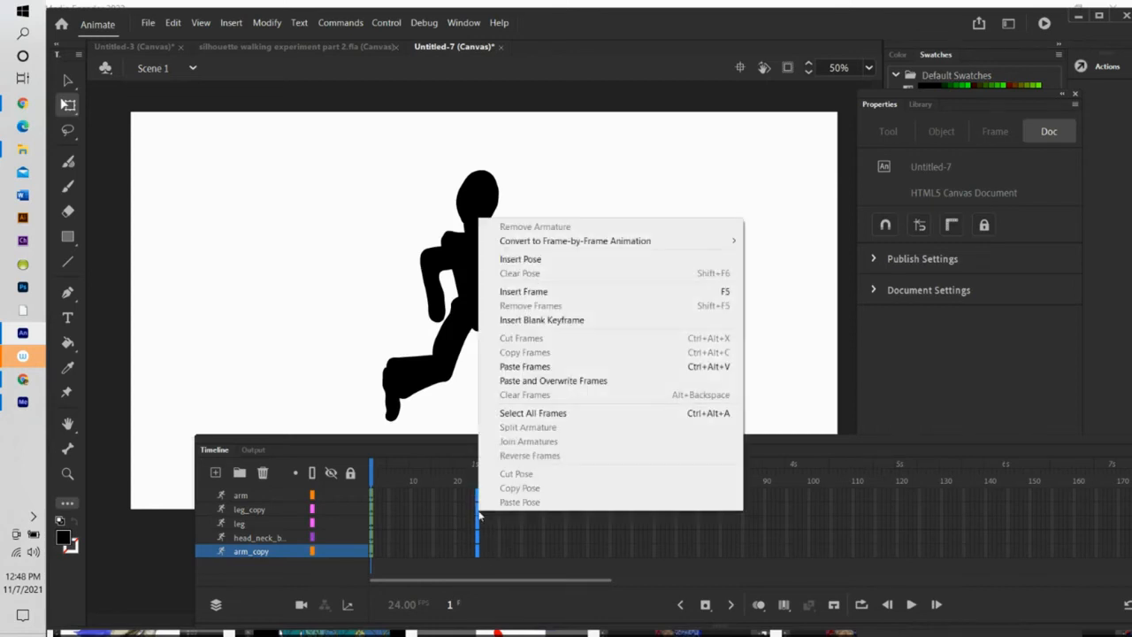
{"action": "left_click", "coordinate": [509, 260]}
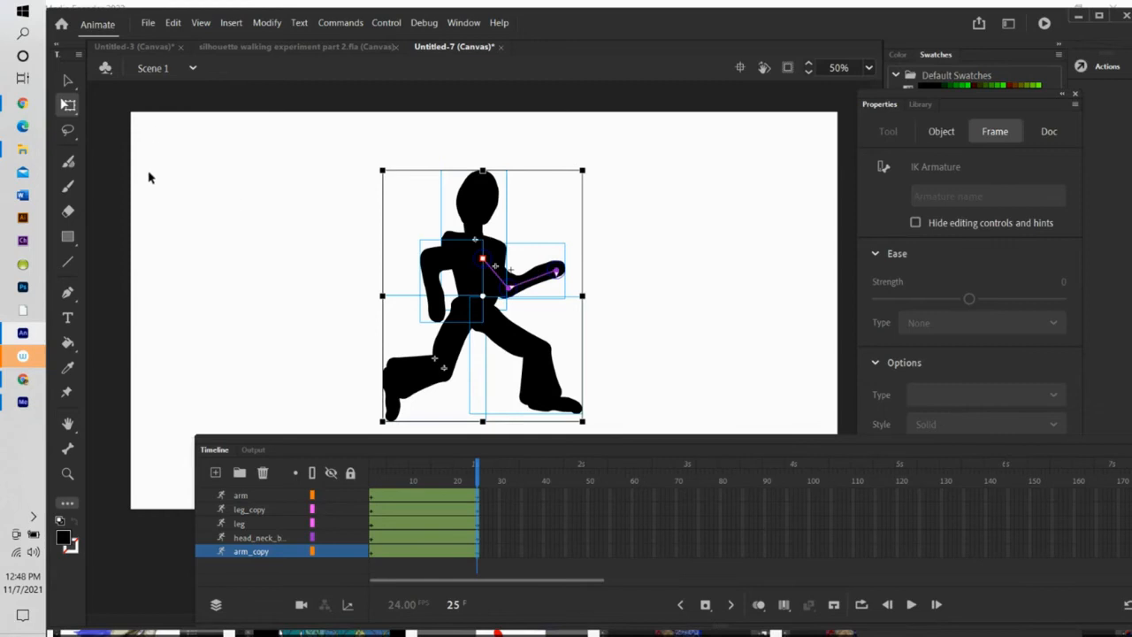
At frame 25, swing the rear leg forward so its thigh is raised to the right and the shin hangs down
{"action": "left_click", "coordinate": [67, 82]}
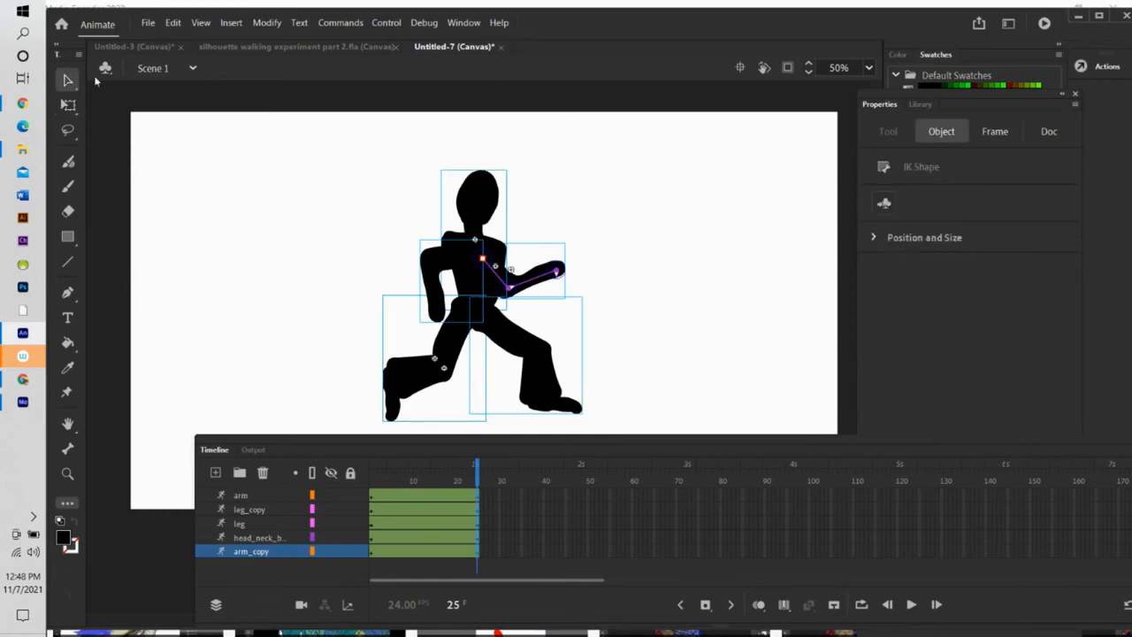
{"action": "left_click", "coordinate": [714, 361]}
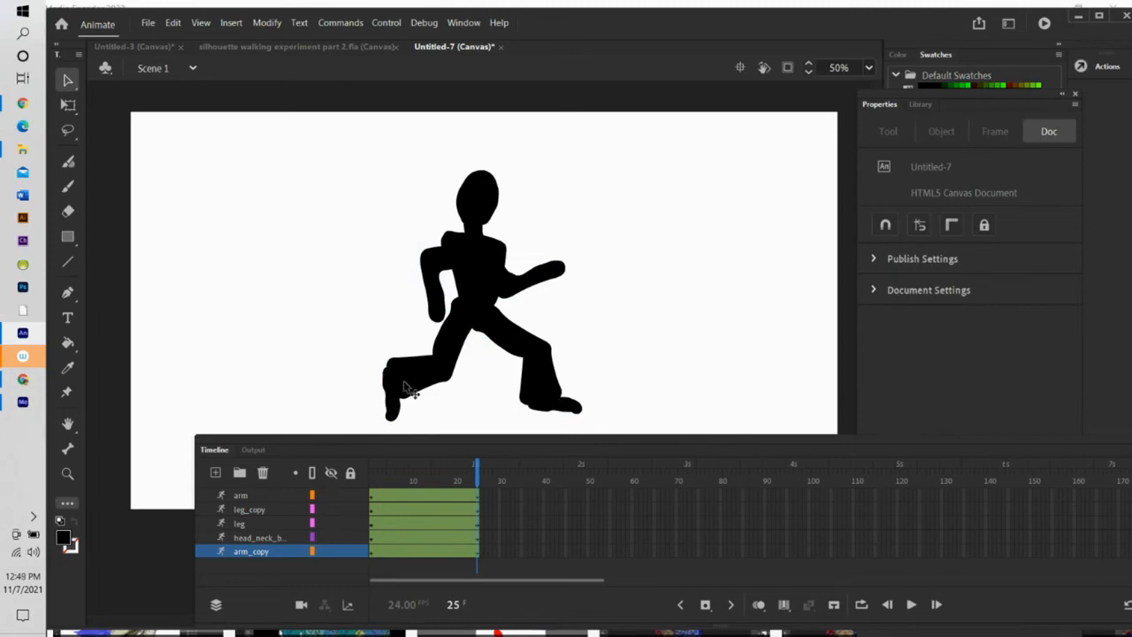
{"action": "left_click_drag", "start_coordinate": [410, 382], "coordinate": [566, 379]}
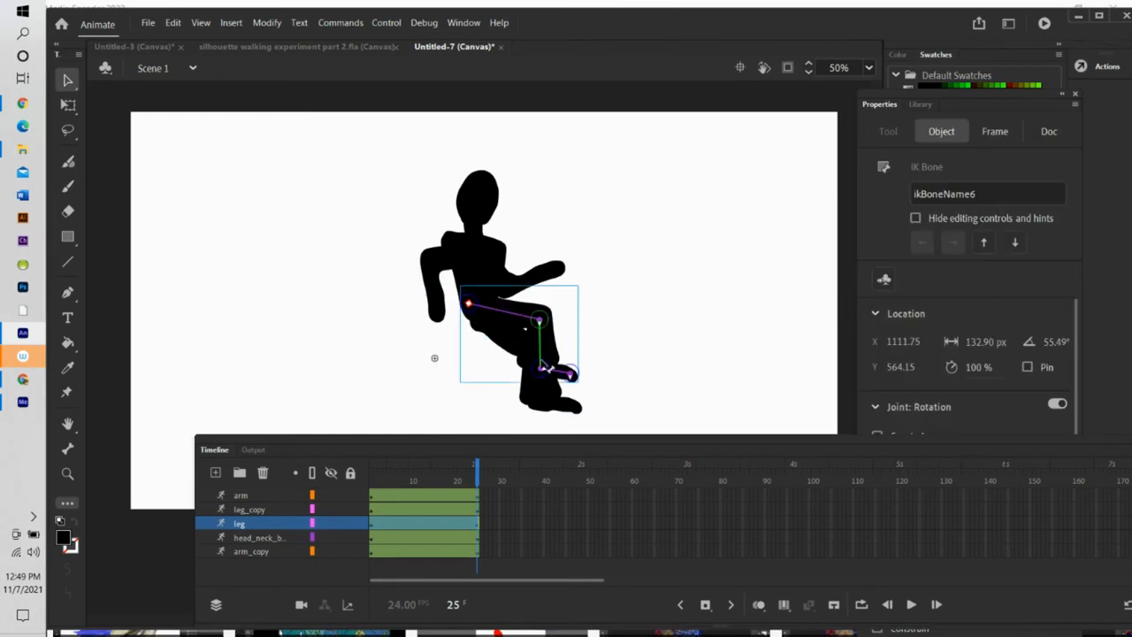
Swing the copied leg back so its thigh hangs straight down, the shin trails left, and the foot points down to the right
{"action": "left_click", "coordinate": [525, 405]}
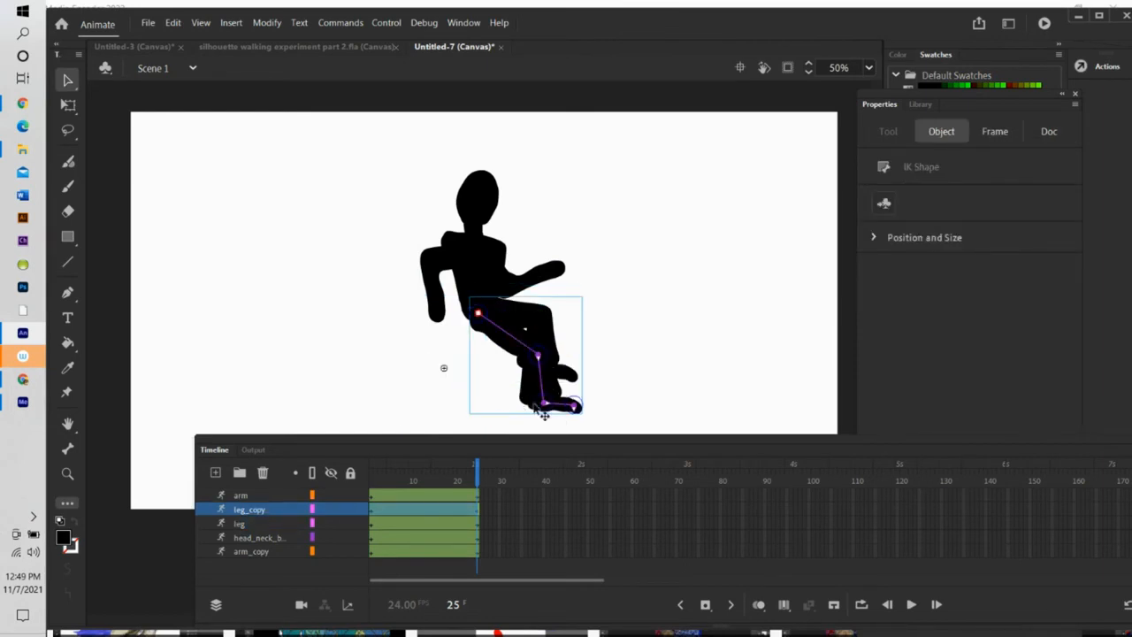
{"action": "left_click_drag", "start_coordinate": [544, 404], "coordinate": [439, 400]}
{"action": "left_click_drag", "start_coordinate": [445, 405], "coordinate": [409, 472]}
{"action": "left_click_drag", "start_coordinate": [458, 434], "coordinate": [471, 431]}
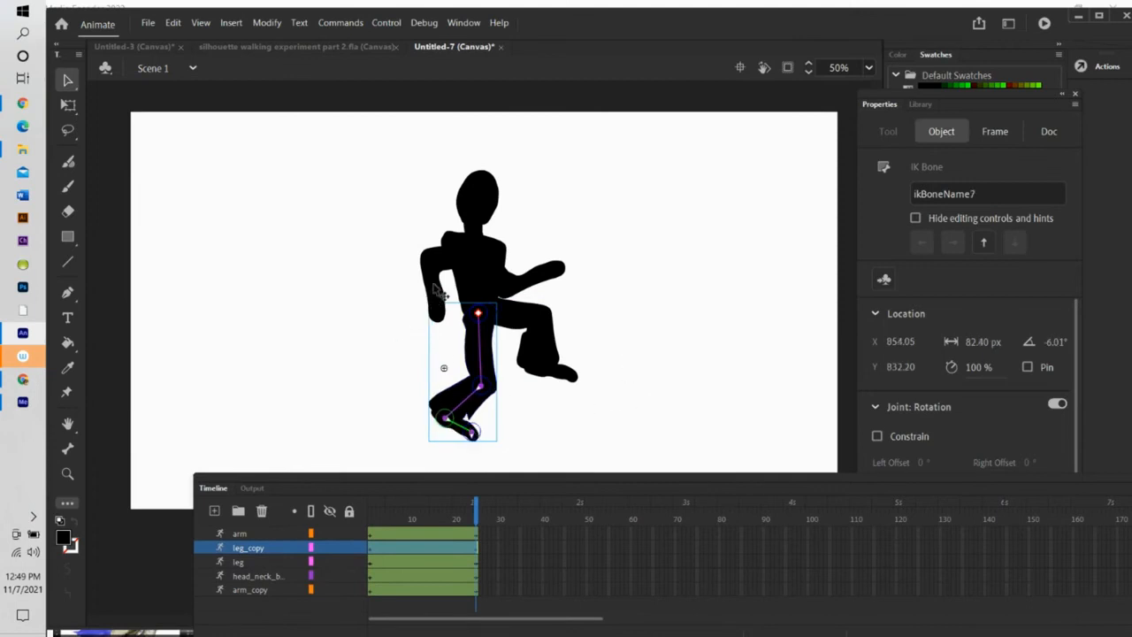
Swap the arm positions: hang the copied arm down behind the torso and reach the other arm's forearm out to the right
{"action": "left_click", "coordinate": [566, 278]}
{"action": "left_click_drag", "start_coordinate": [561, 278], "coordinate": [455, 341]}
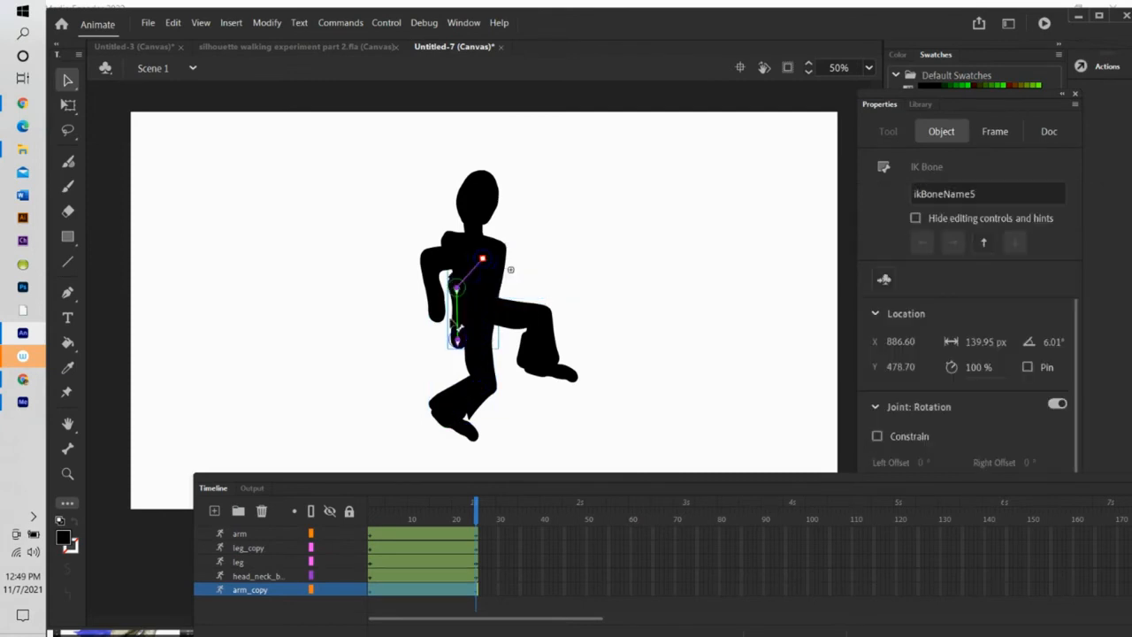
{"action": "left_click", "coordinate": [437, 310]}
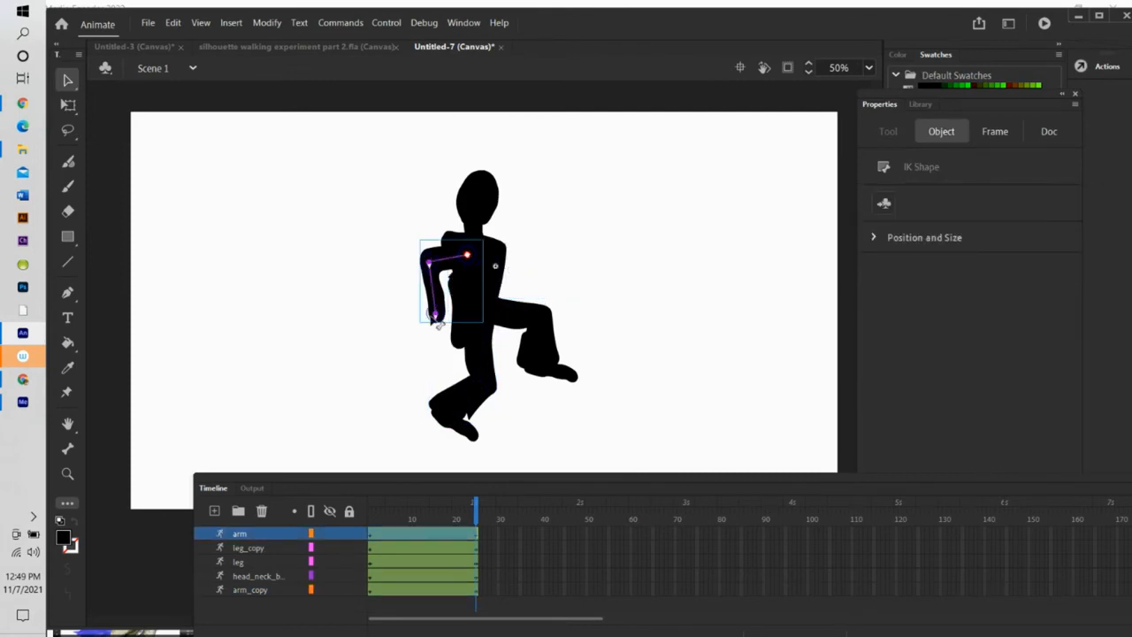
{"action": "left_click_drag", "start_coordinate": [436, 316], "coordinate": [549, 267]}
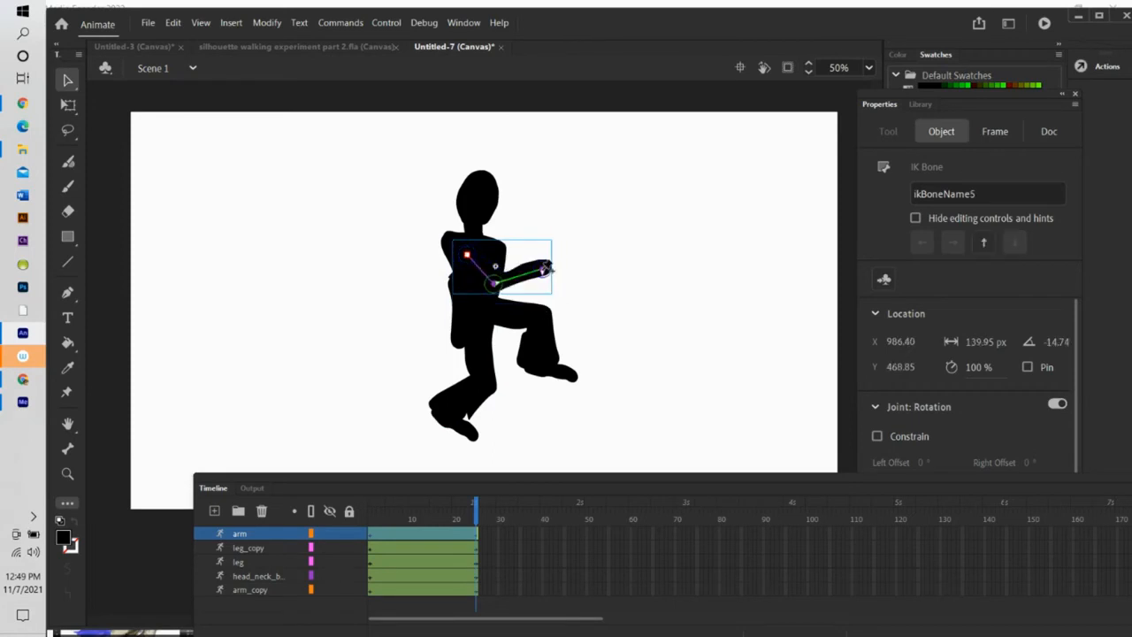
Shift the head slightly to the left and rotate the copied arm's forearm outward behind the torso
{"action": "left_click", "coordinate": [482, 208]}
{"action": "left_click_drag", "start_coordinate": [485, 196], "coordinate": [469, 188]}
{"action": "left_click", "coordinate": [556, 216]}
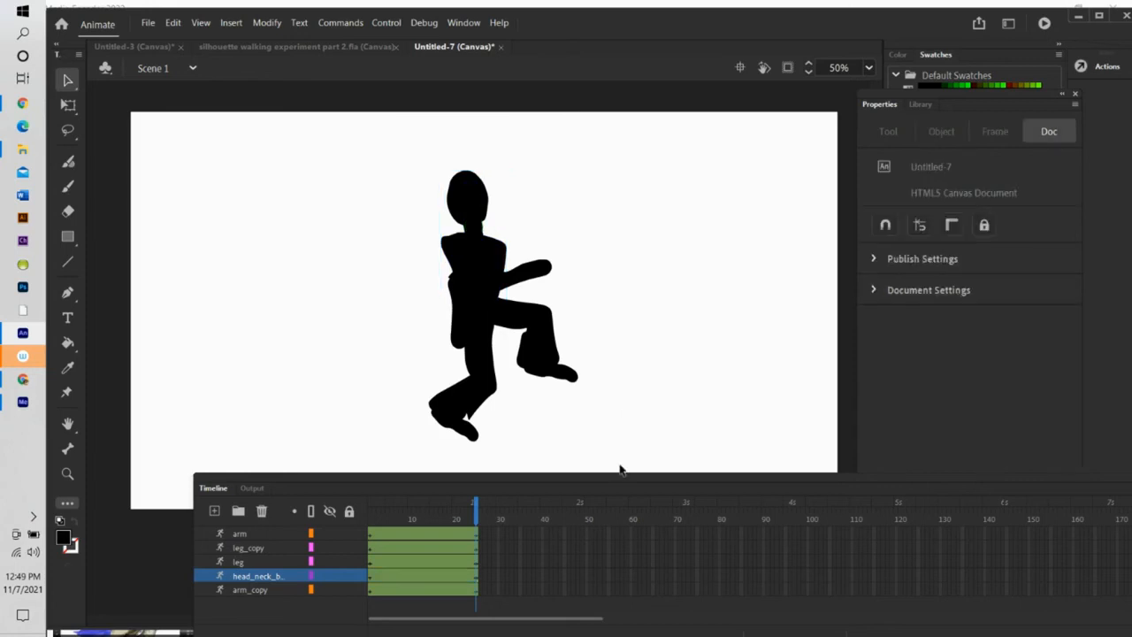
{"action": "left_click", "coordinate": [458, 348]}
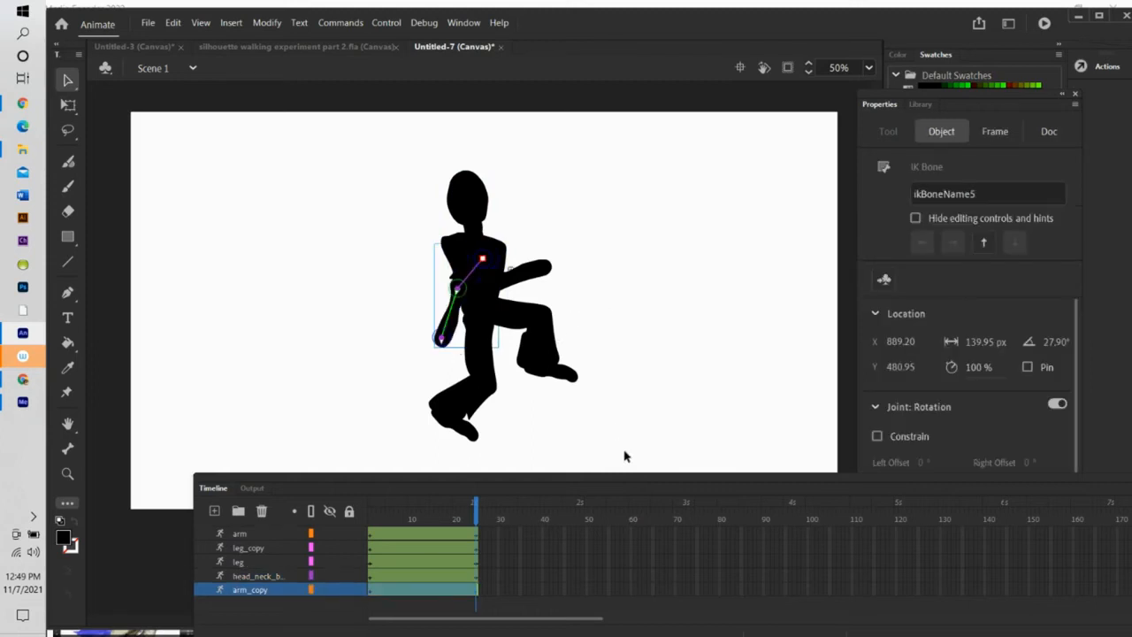
Insert a pose at frame 48 on all five armature layers
{"action": "left_click", "coordinate": [579, 534]}
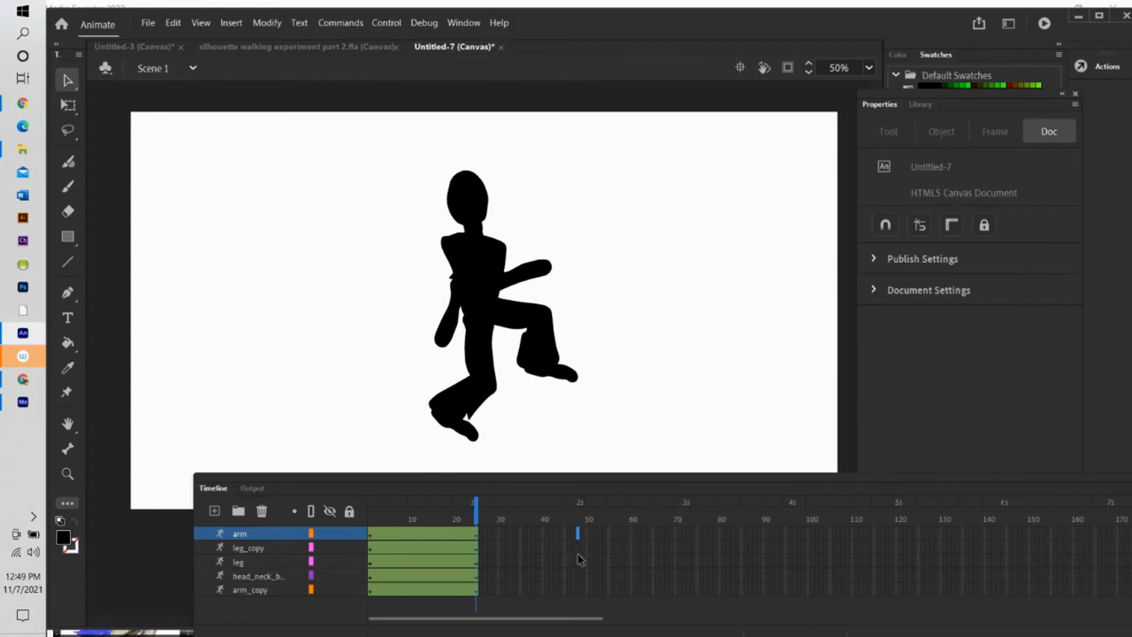
{"action": "left_click", "coordinate": [579, 562]}
{"action": "left_click", "coordinate": [579, 548]}
{"action": "left_click", "coordinate": [579, 576]}
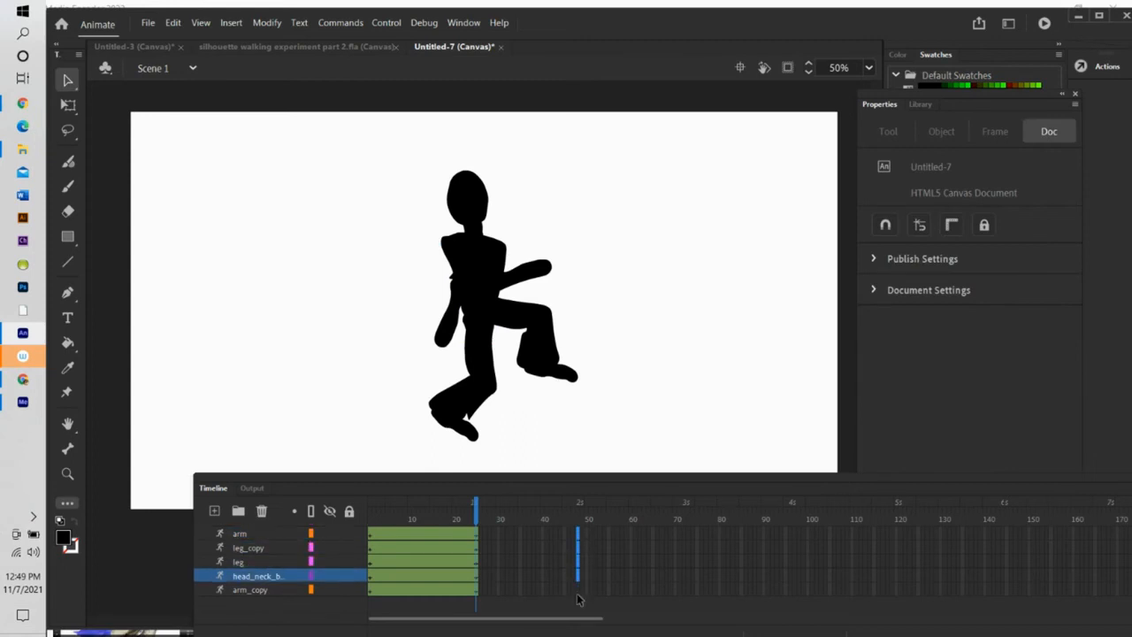
{"action": "left_click", "coordinate": [579, 589]}
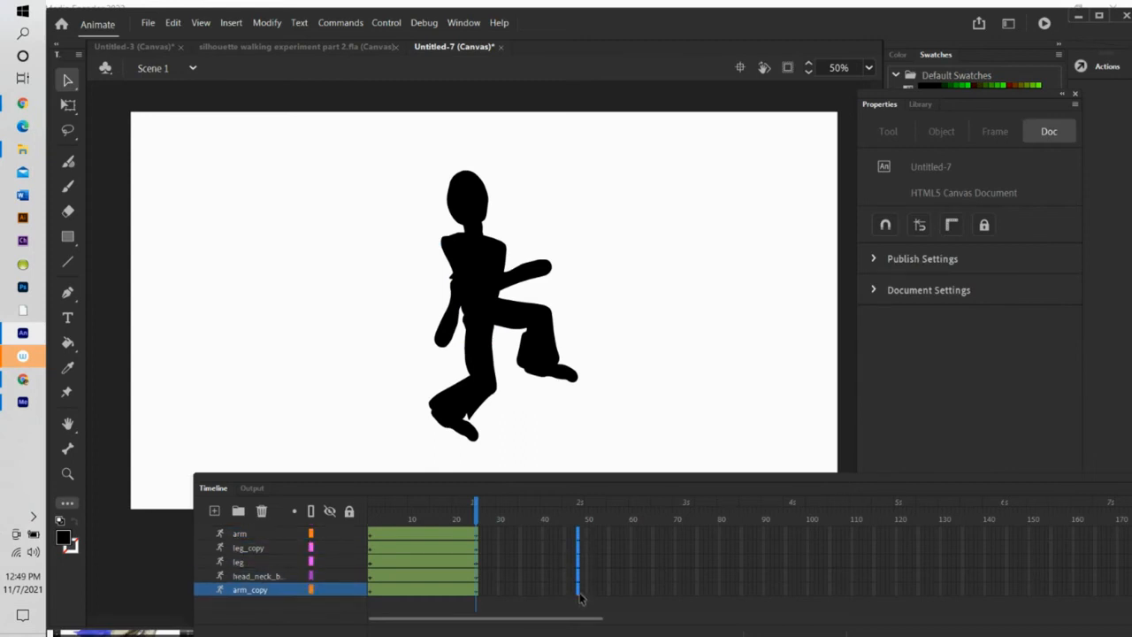
{"action": "right_click", "coordinate": [580, 537]}
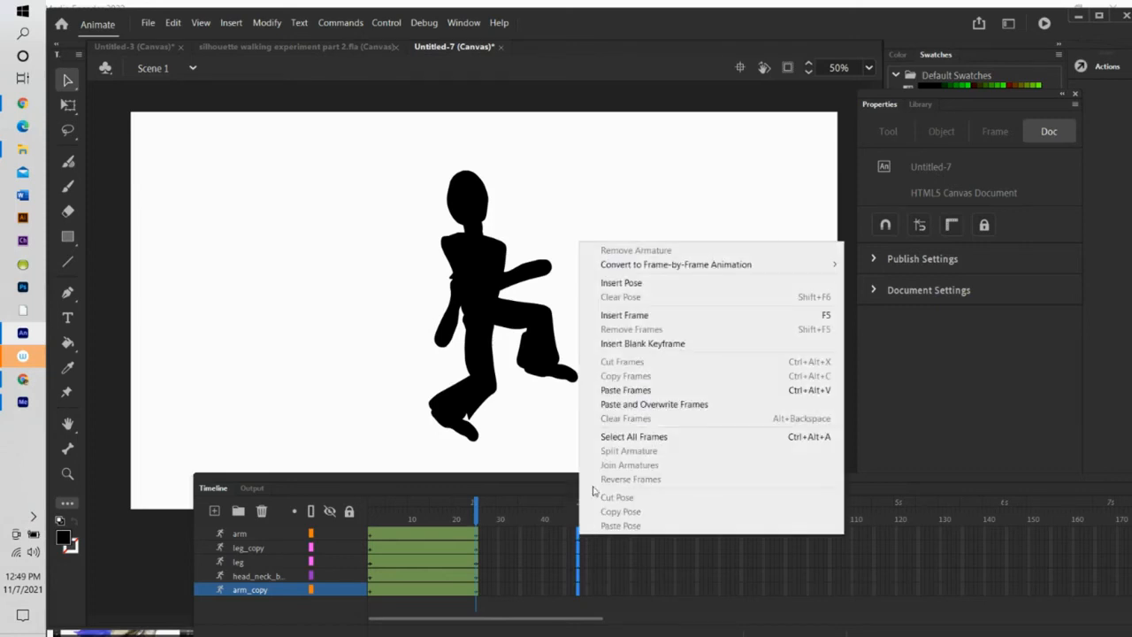
{"action": "left_click", "coordinate": [632, 283]}
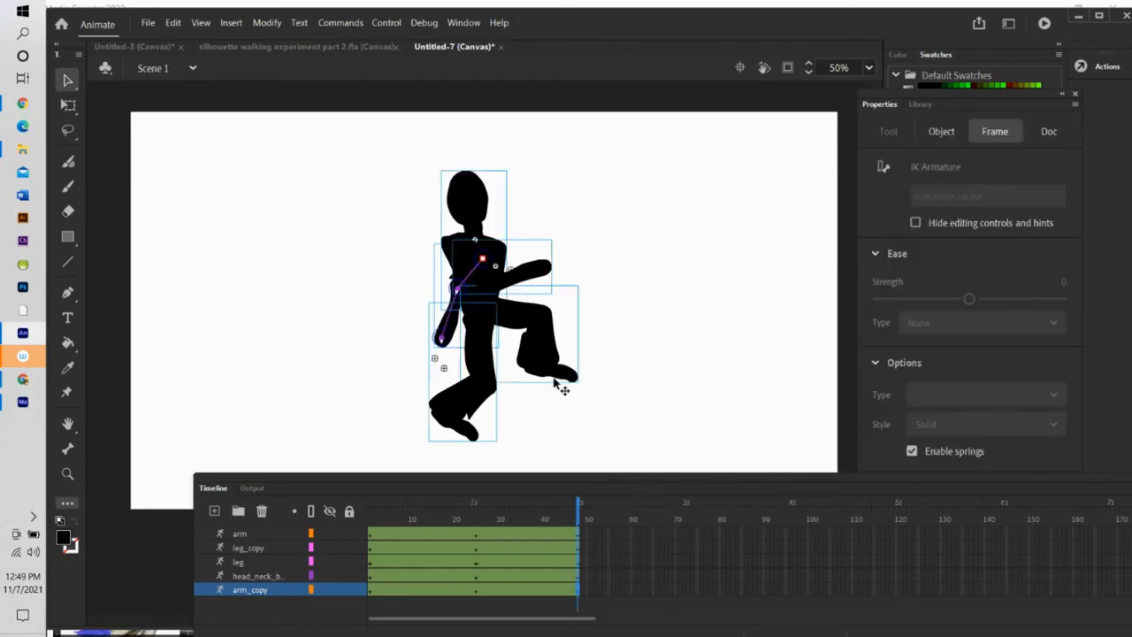
At frame 48, hang the original leg down with its shin slightly back, and raise the copied leg's thigh forward to the right
{"action": "left_click_drag", "start_coordinate": [542, 360], "coordinate": [482, 454]}
{"action": "left_click_drag", "start_coordinate": [543, 369], "coordinate": [492, 437]}
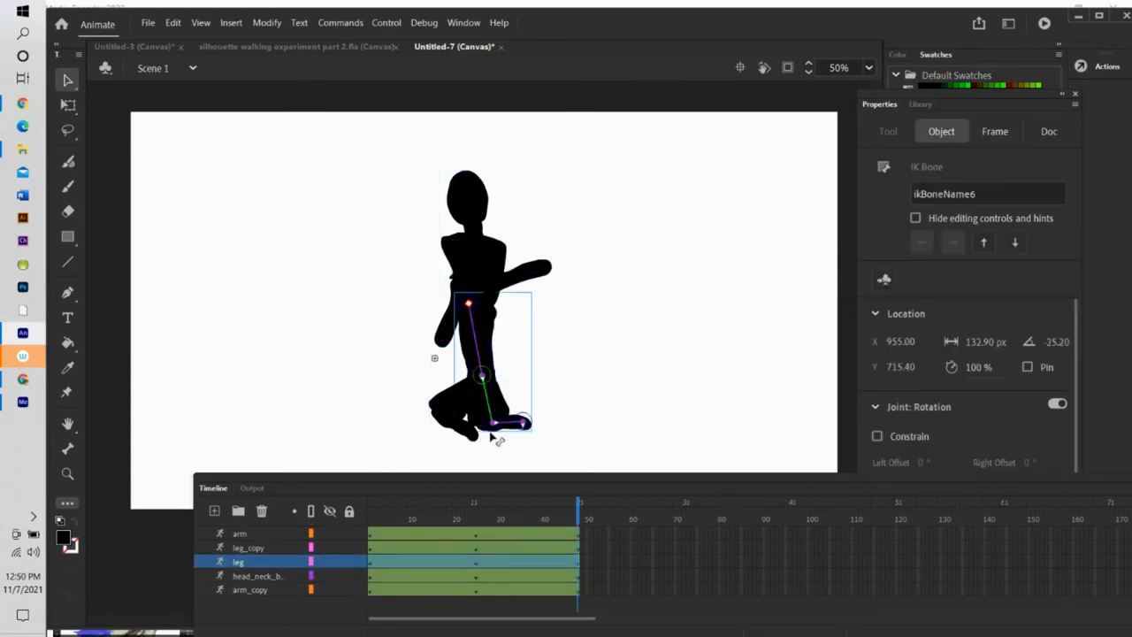
{"action": "left_click", "coordinate": [458, 403]}
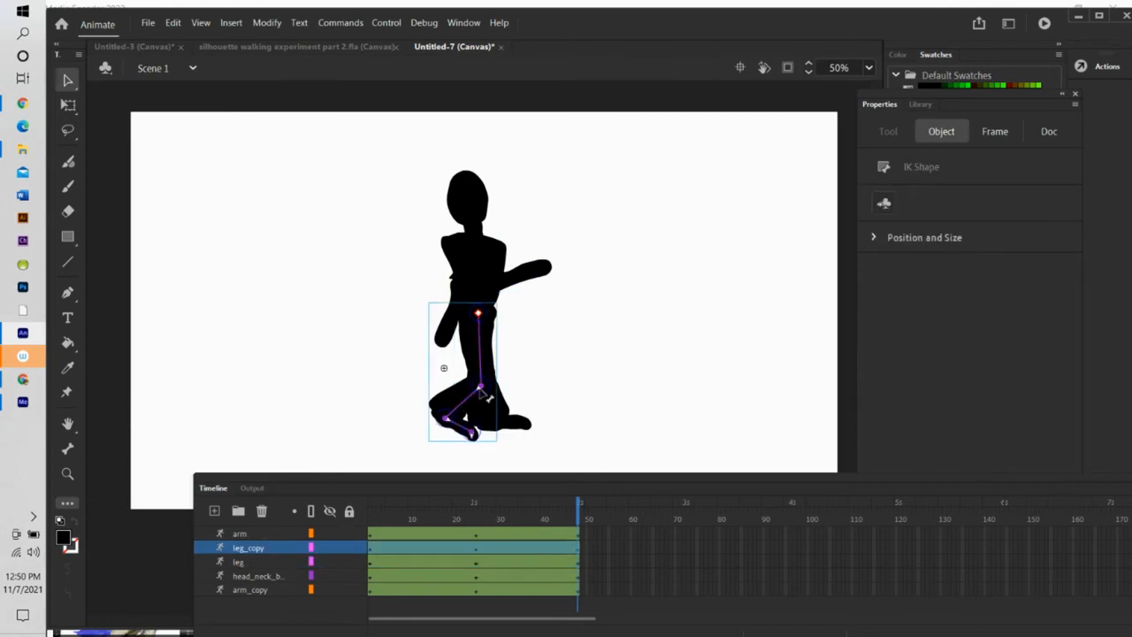
{"action": "left_click_drag", "start_coordinate": [483, 391], "coordinate": [460, 424]}
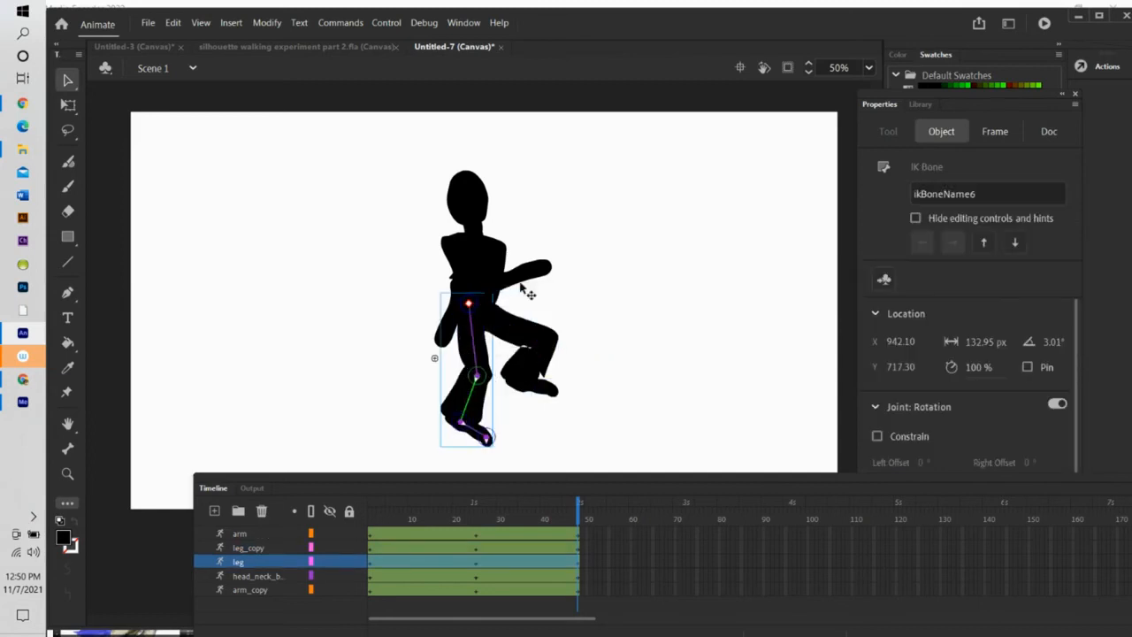
Bend the original arm down behind the torso, reach the copied arm's forearm out to the right, and tilt the head slightly right
{"action": "mouse_move", "coordinate": [449, 343]}
{"action": "left_mouse_down"}
{"action": "mouse_move", "coordinate": [561, 292]}
{"action": "mouse_move", "coordinate": [538, 283]}
{"action": "mouse_move", "coordinate": [466, 330]}
{"action": "mouse_move", "coordinate": [431, 332]}
{"action": "left_mouse_up"}
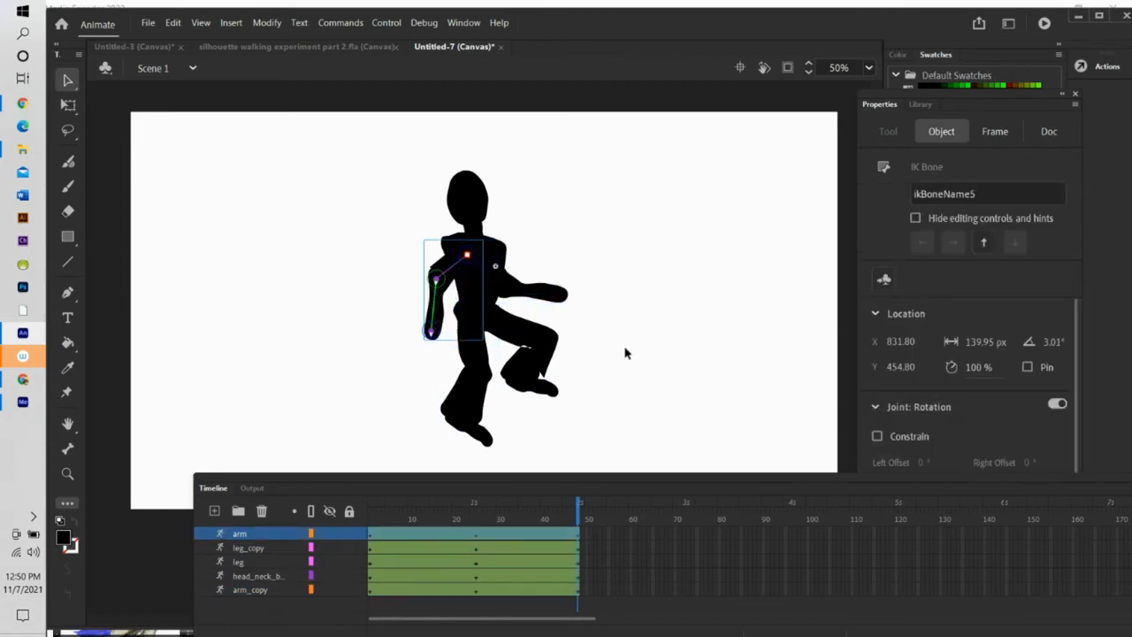
{"action": "left_click", "coordinate": [478, 194]}
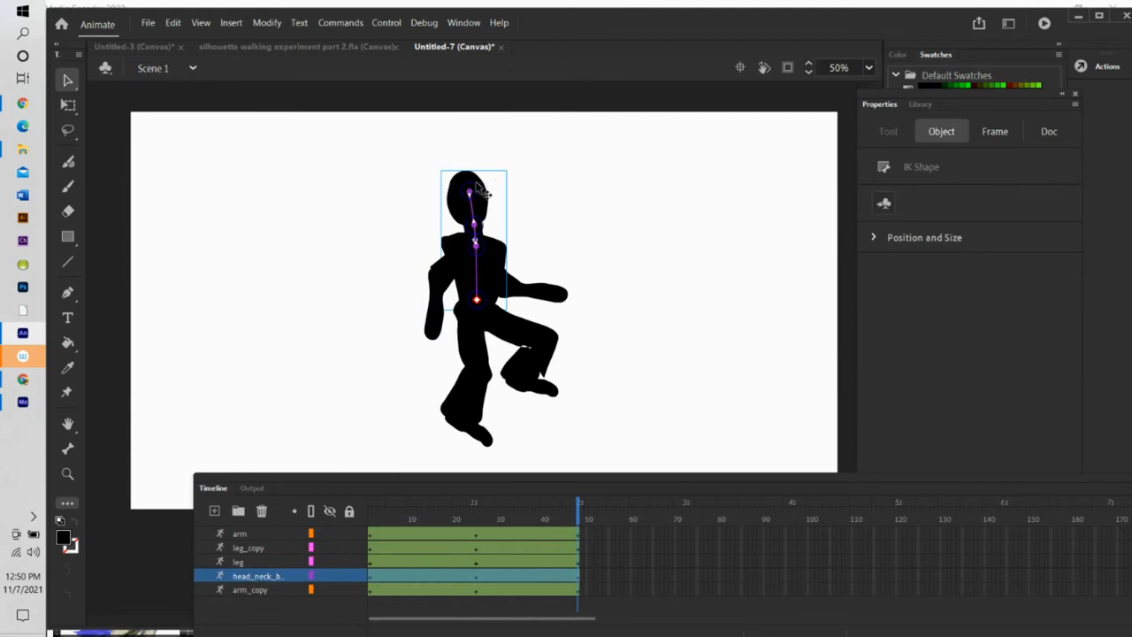
{"action": "left_click_drag", "start_coordinate": [470, 193], "coordinate": [488, 196]}
{"action": "left_click", "coordinate": [583, 220]}
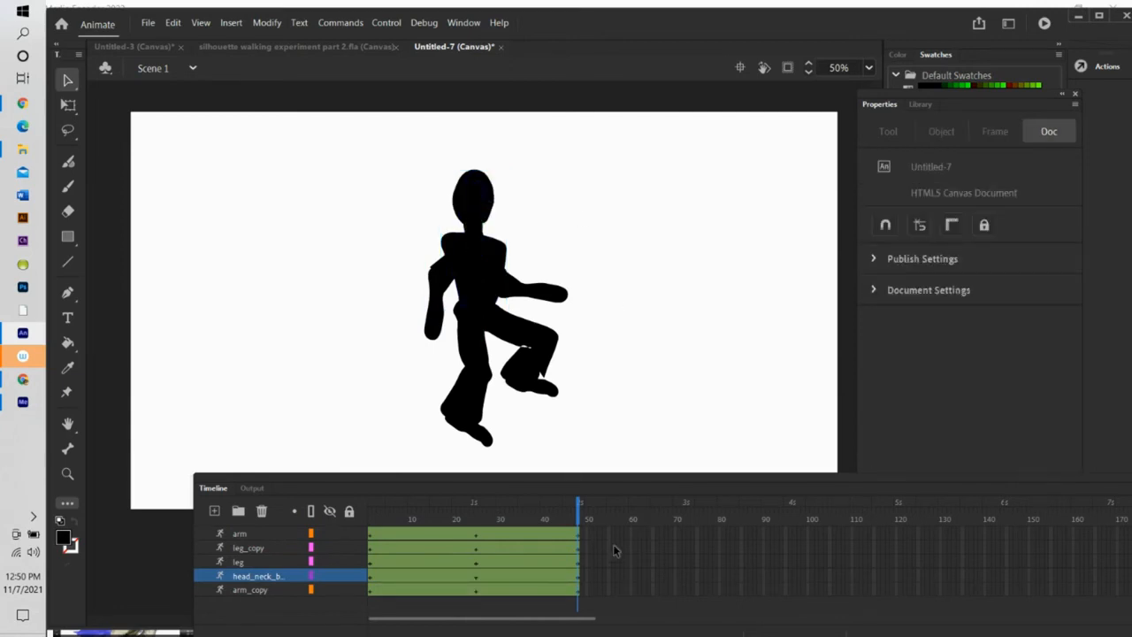
{"action": "left_click_drag", "start_coordinate": [580, 515], "coordinate": [603, 536]}
{"action": "left_click", "coordinate": [684, 534]}
{"action": "left_click_drag", "start_coordinate": [684, 549], "coordinate": [685, 603]}
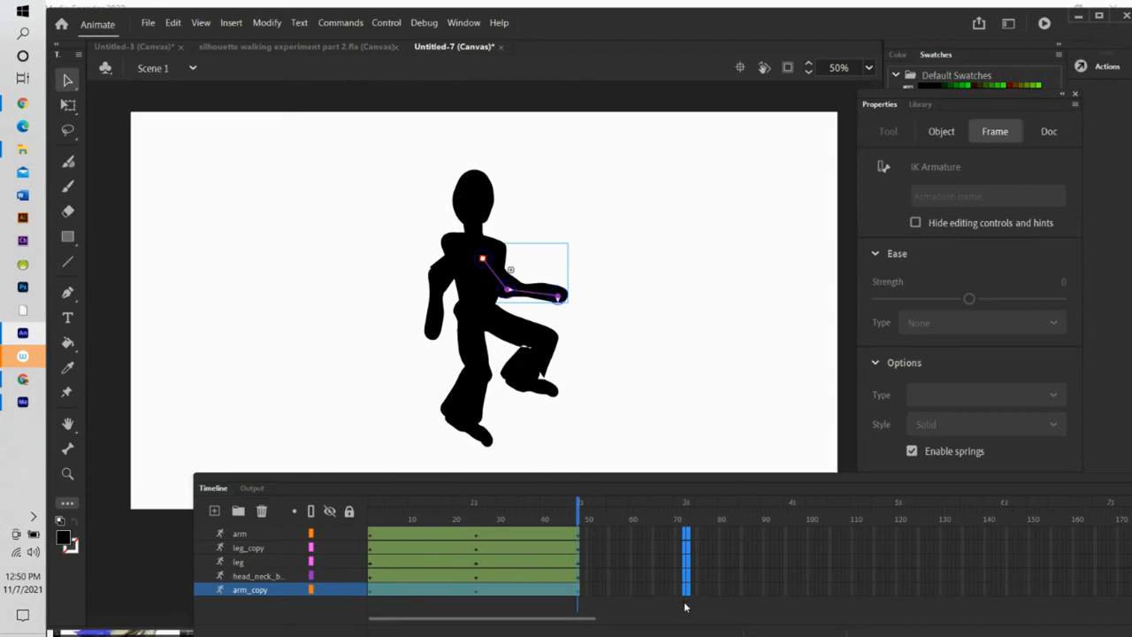
{"action": "left_click", "coordinate": [714, 563]}
{"action": "left_click", "coordinate": [688, 534], "text": "shift"}
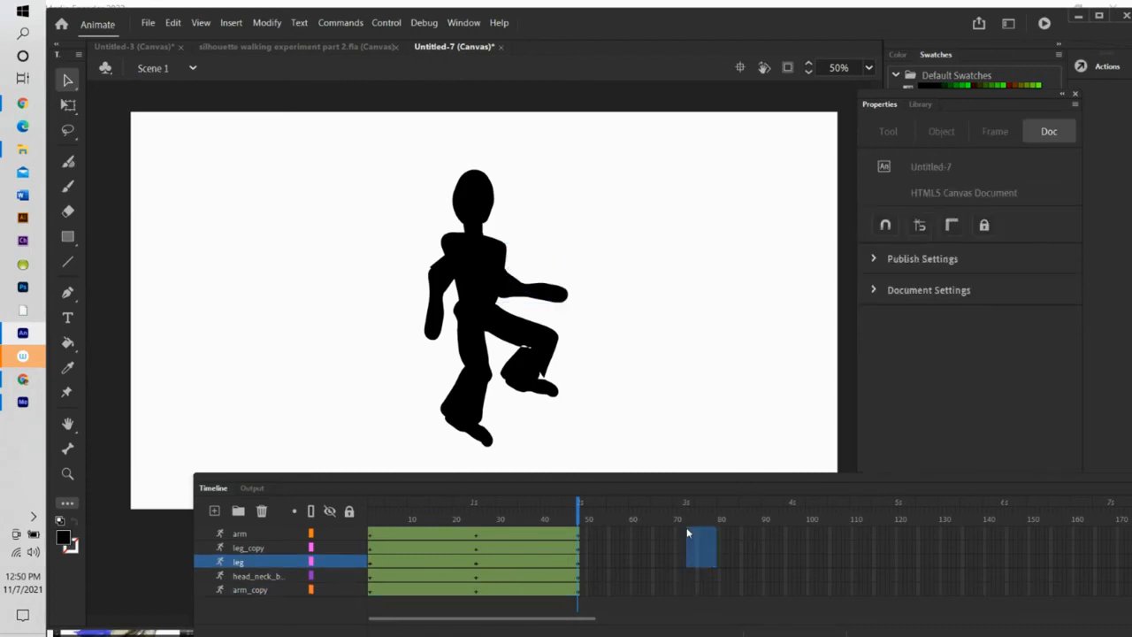
Insert a pose at frame 73 on all five armature layers
{"action": "left_click", "coordinate": [689, 546]}
{"action": "left_click", "coordinate": [689, 535], "text": "shift"}
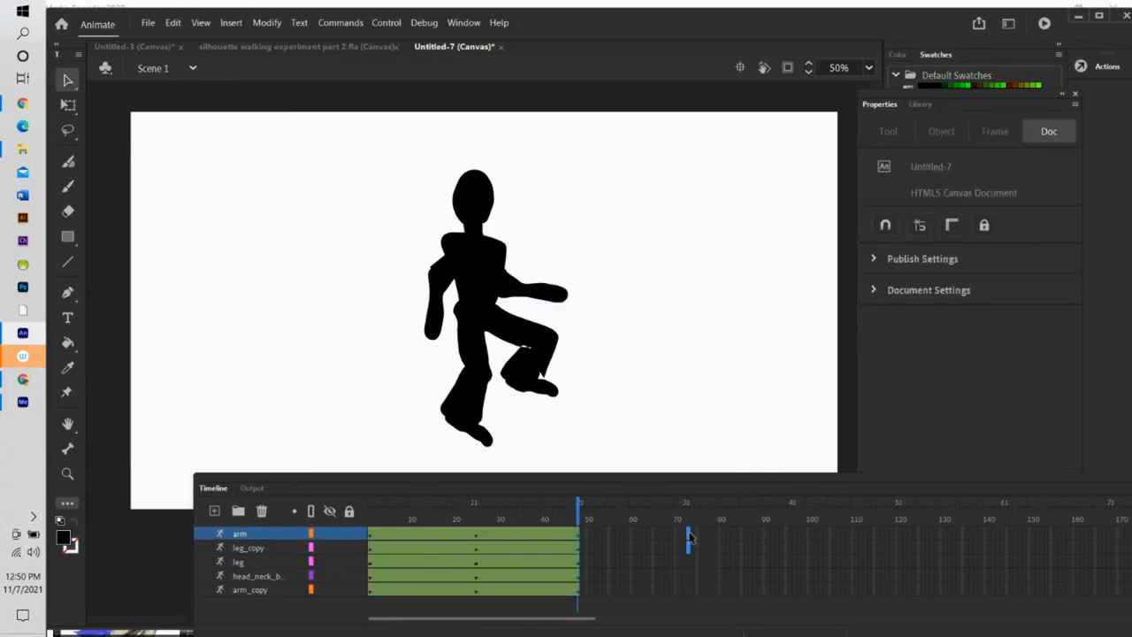
{"action": "left_click", "coordinate": [690, 562], "text": "shift"}
{"action": "left_click", "coordinate": [689, 579], "text": "shift"}
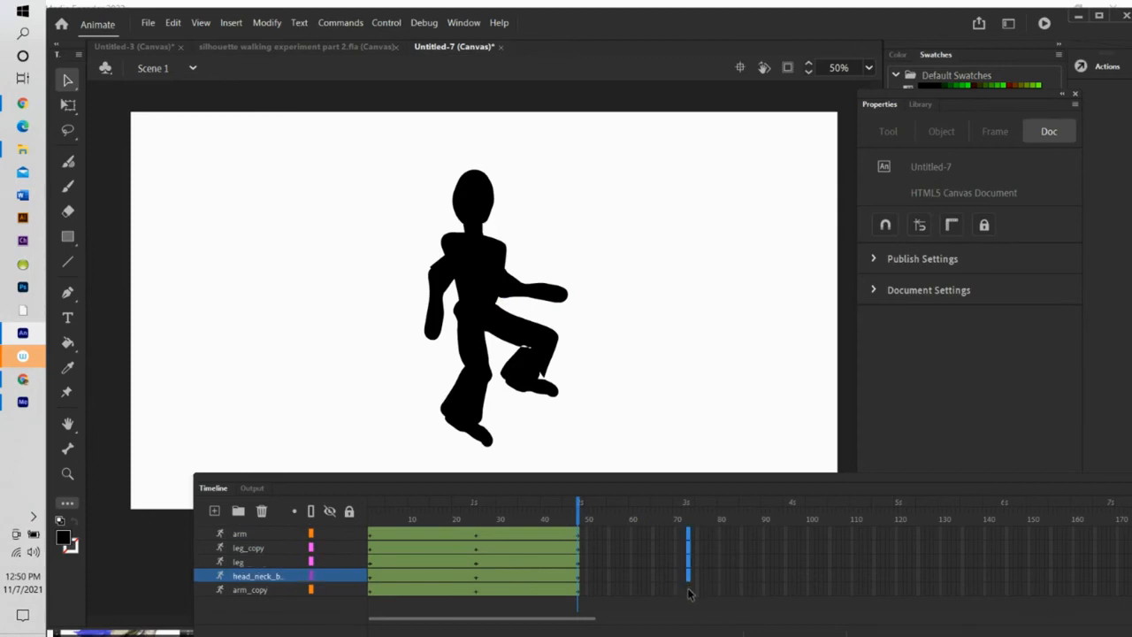
{"action": "left_click", "coordinate": [690, 591], "text": "shift"}
{"action": "left_click_drag", "start_coordinate": [644, 478], "coordinate": [637, 440]}
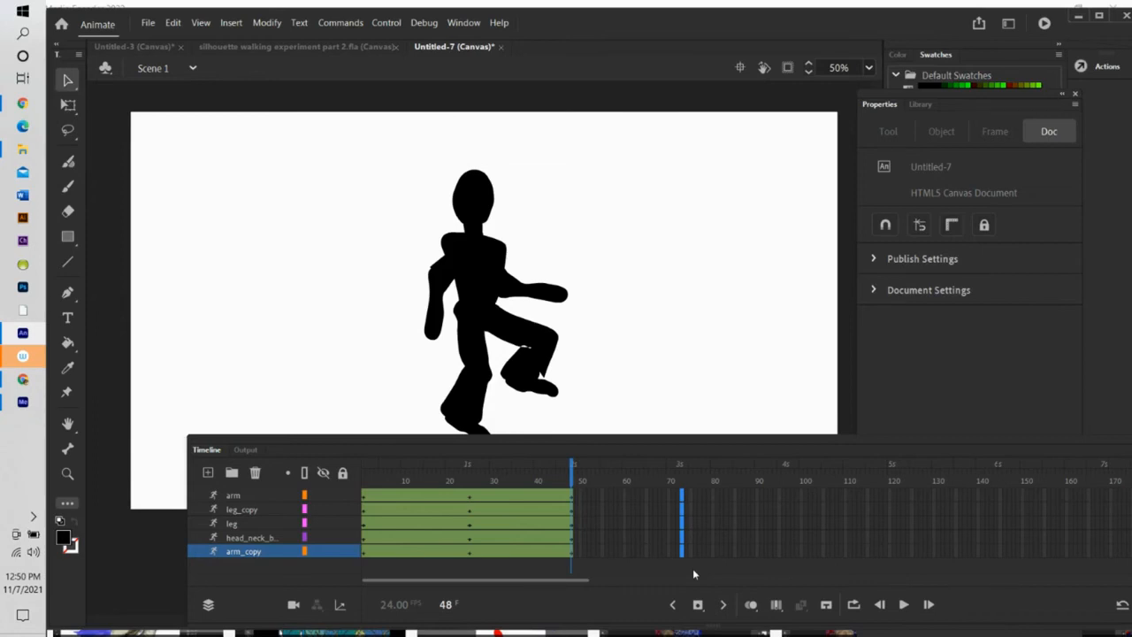
{"action": "right_click", "coordinate": [682, 514]}
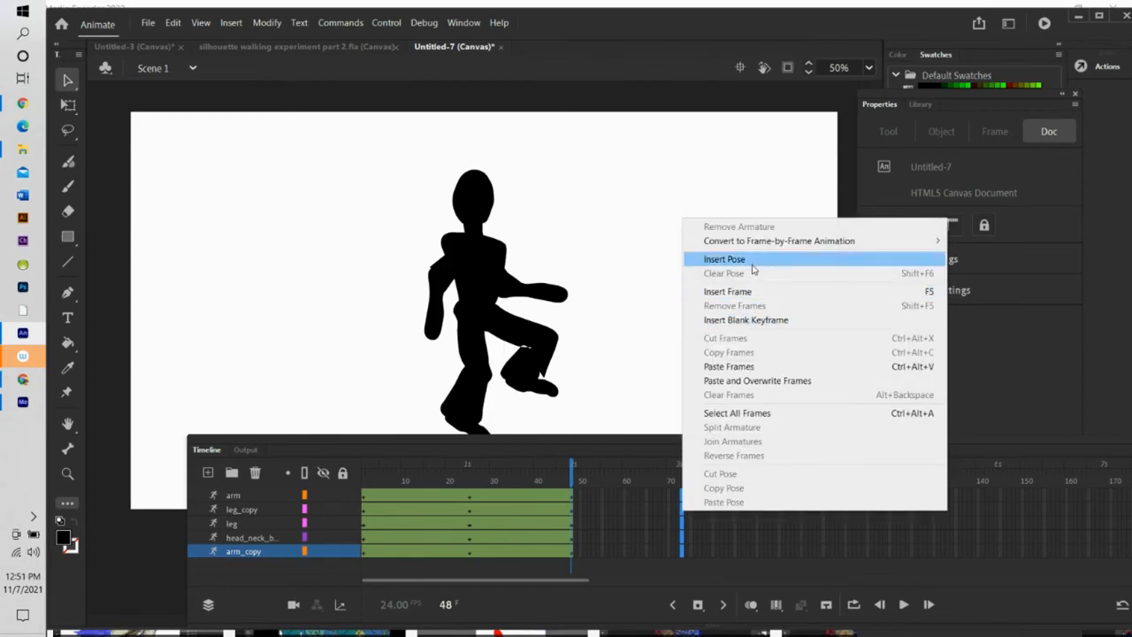
{"action": "left_click", "coordinate": [723, 259]}
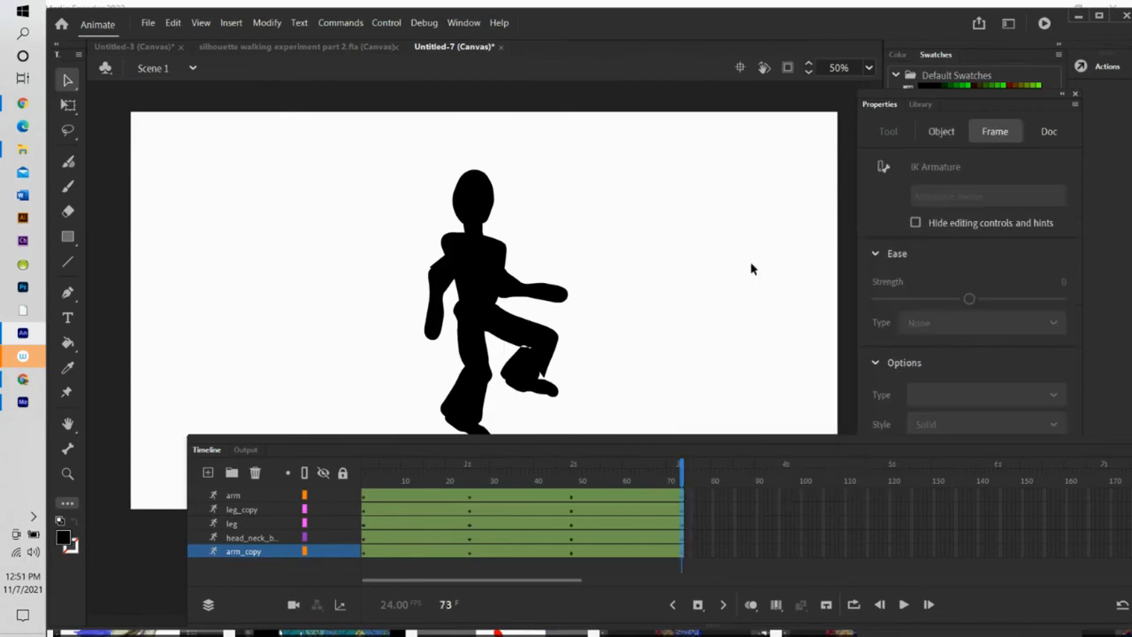
Show only the arm layer and, at frame 73, raise its elbow out to the left with the forearm angled down to the right
{"action": "left_click", "coordinate": [324, 474]}
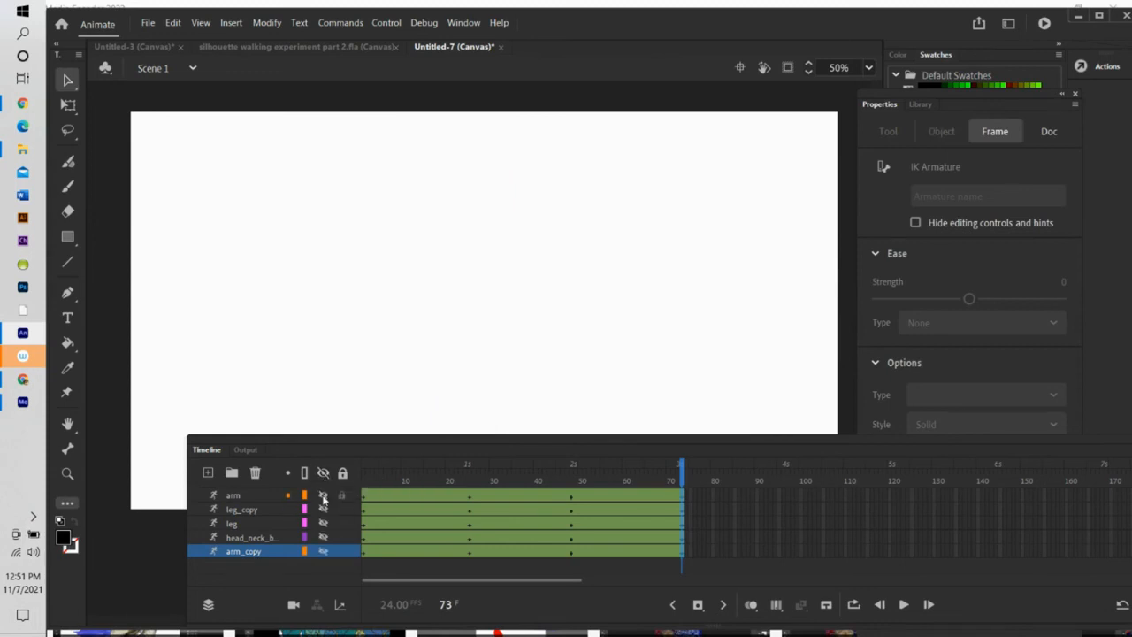
{"action": "left_click", "coordinate": [322, 496]}
{"action": "mouse_move", "coordinate": [683, 478]}
{"action": "left_mouse_down"}
{"action": "mouse_move", "coordinate": [361, 485]}
{"action": "mouse_move", "coordinate": [686, 487]}
{"action": "left_mouse_up"}
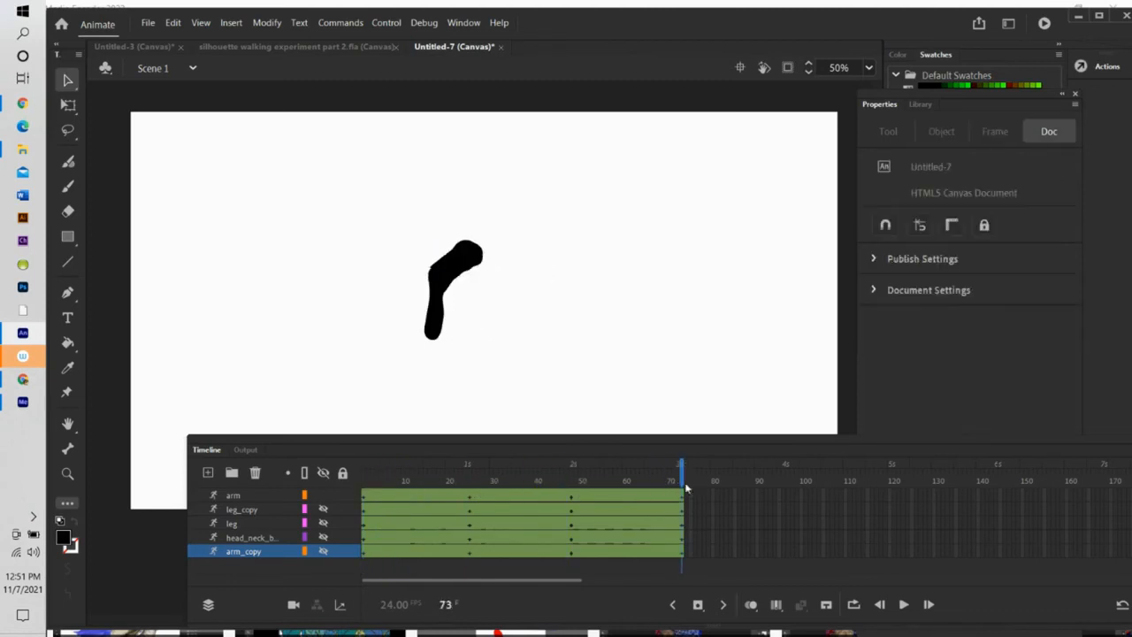
{"action": "left_click", "coordinate": [439, 334]}
{"action": "left_click_drag", "start_coordinate": [442, 336], "coordinate": [464, 329]}
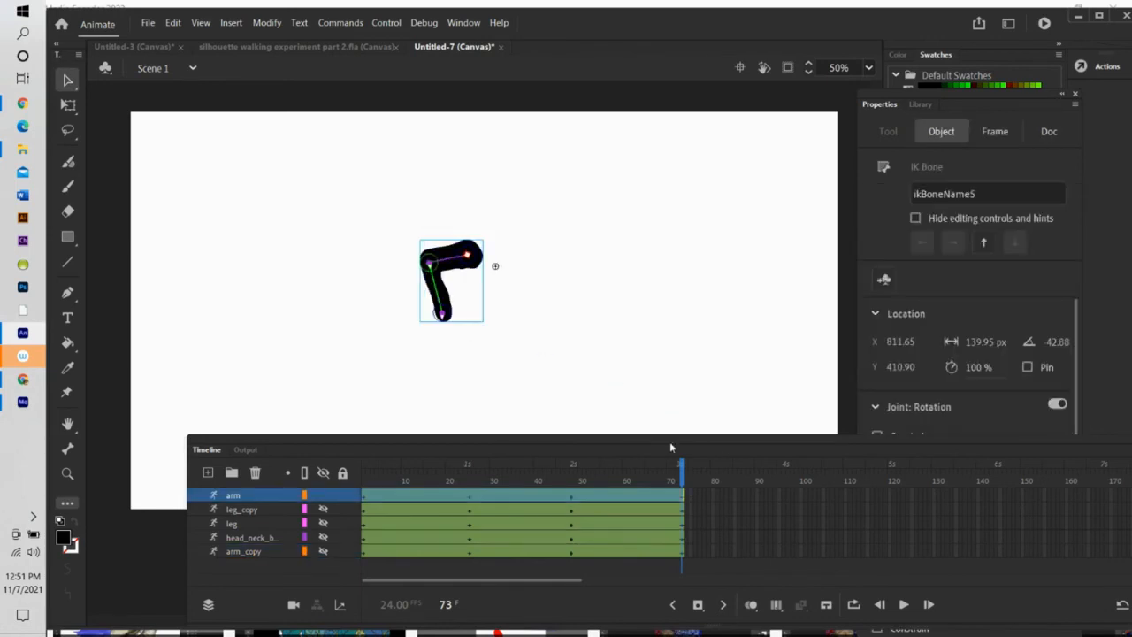
{"action": "left_click", "coordinate": [364, 464]}
{"action": "left_click_drag", "start_coordinate": [363, 464], "coordinate": [694, 494]}
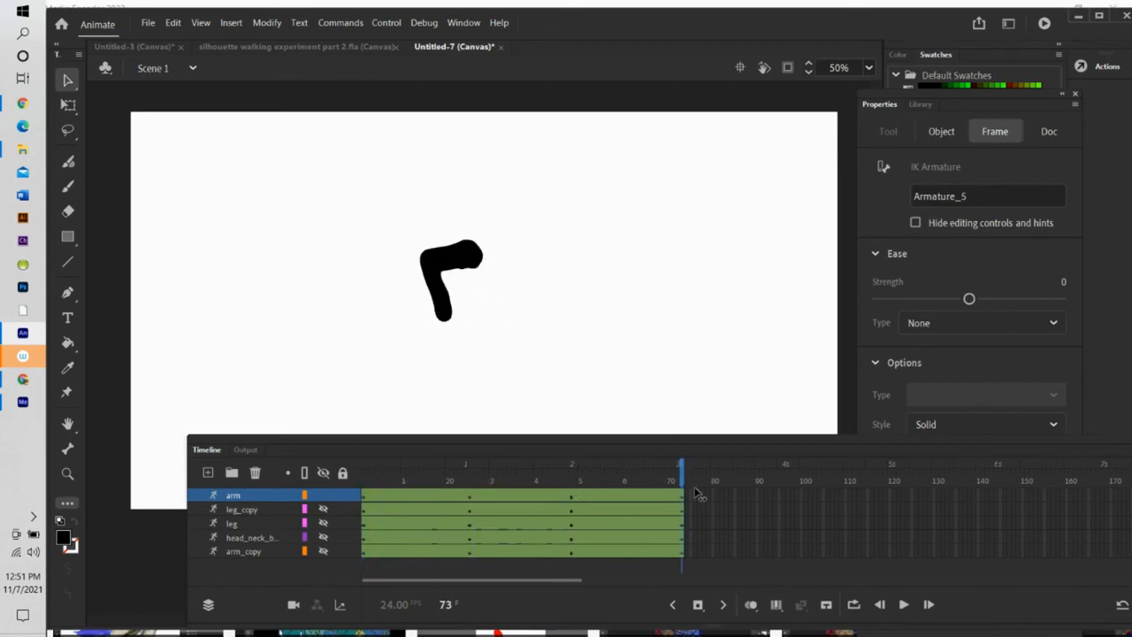
Show only the leg_copy layer and, at frame 73, lower its knee and foot slightly, checking the leg's motion from frame 1
{"action": "left_click", "coordinate": [323, 496]}
{"action": "left_click", "coordinate": [323, 510]}
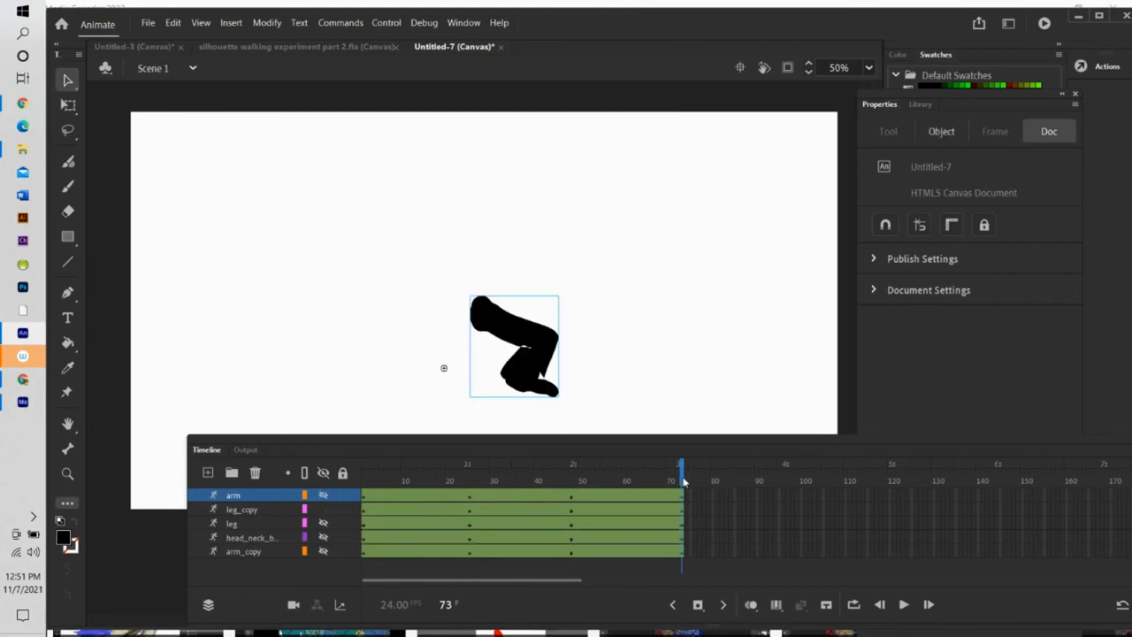
{"action": "left_click_drag", "start_coordinate": [683, 481], "coordinate": [362, 489]}
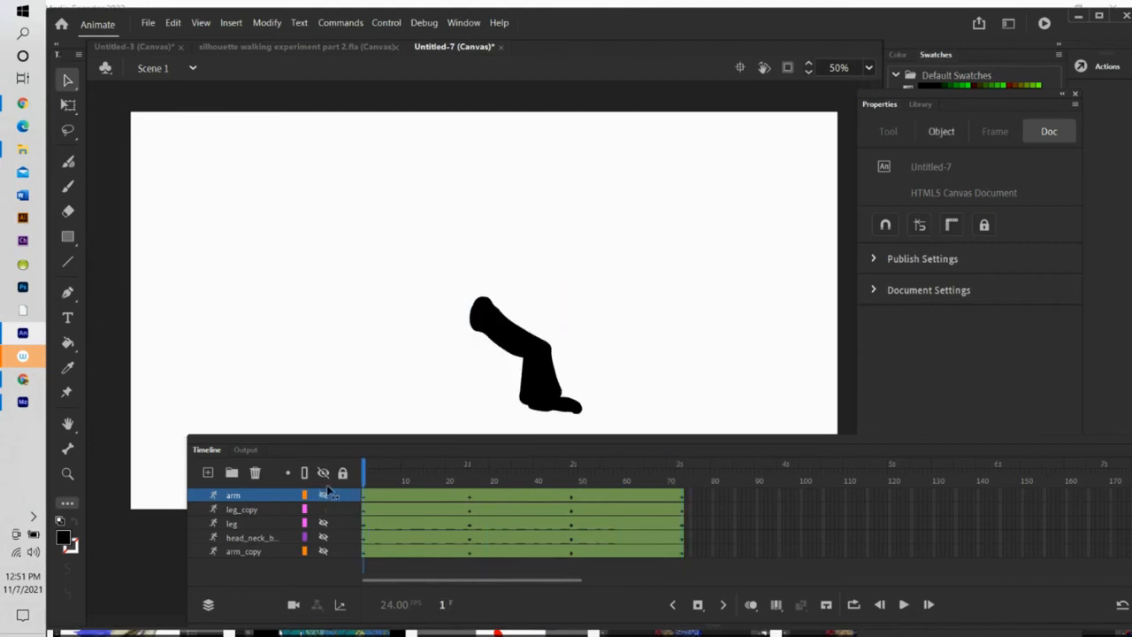
{"action": "left_click_drag", "start_coordinate": [342, 492], "coordinate": [681, 509]}
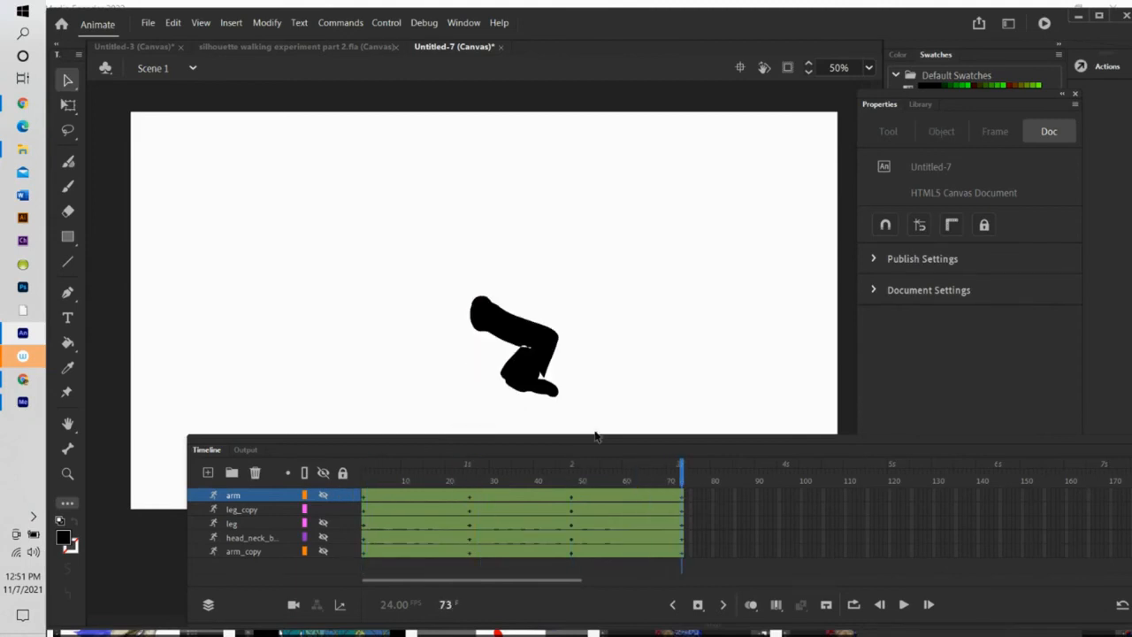
{"action": "left_click", "coordinate": [533, 382]}
{"action": "left_click_drag", "start_coordinate": [529, 393], "coordinate": [536, 428]}
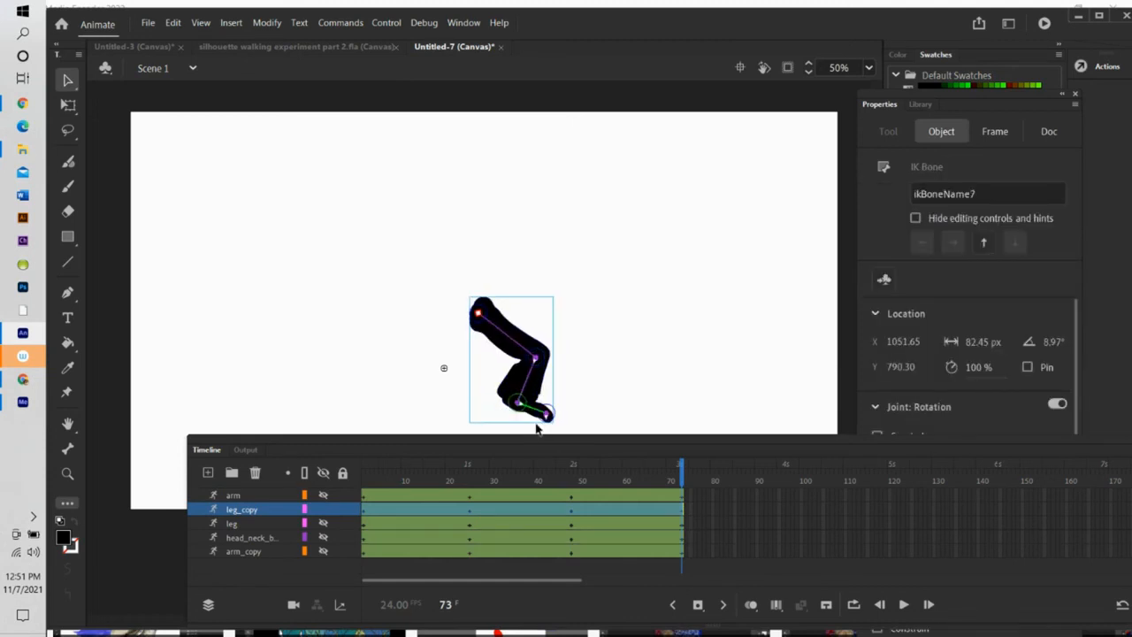
{"action": "mouse_move", "coordinate": [682, 481]}
{"action": "left_mouse_down"}
{"action": "mouse_move", "coordinate": [310, 480]}
{"action": "mouse_move", "coordinate": [695, 497]}
{"action": "left_mouse_up"}
{"action": "left_click", "coordinate": [695, 498]}
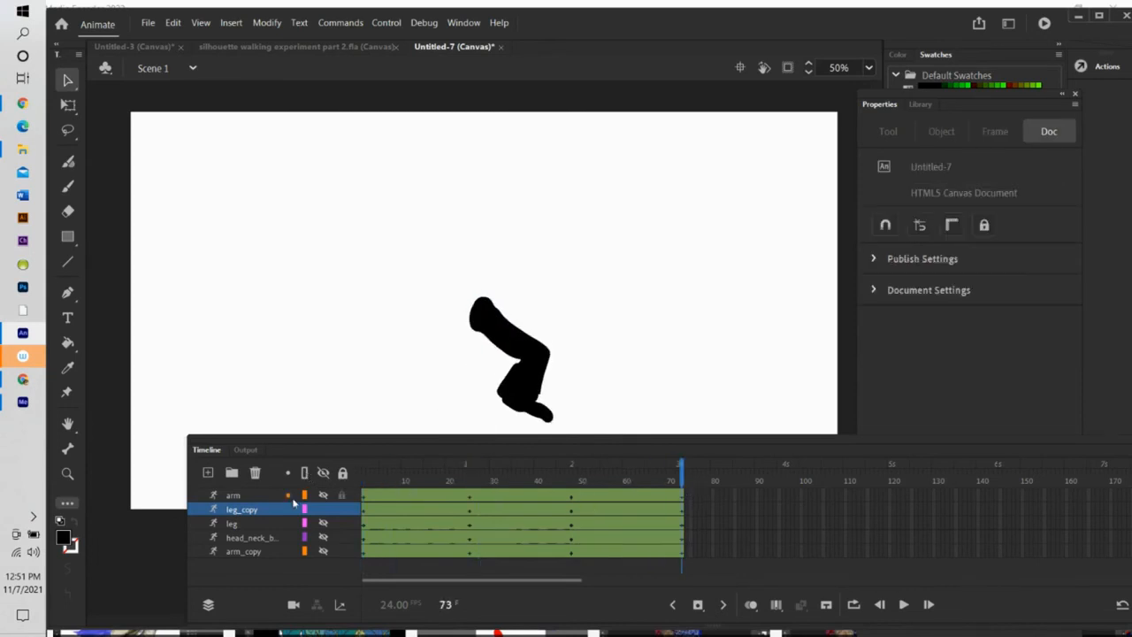
Show only the leg layer and, at frame 73, swing its shin back to the left with the foot pointing down
{"action": "left_click", "coordinate": [323, 523]}
{"action": "left_click", "coordinate": [324, 524]}
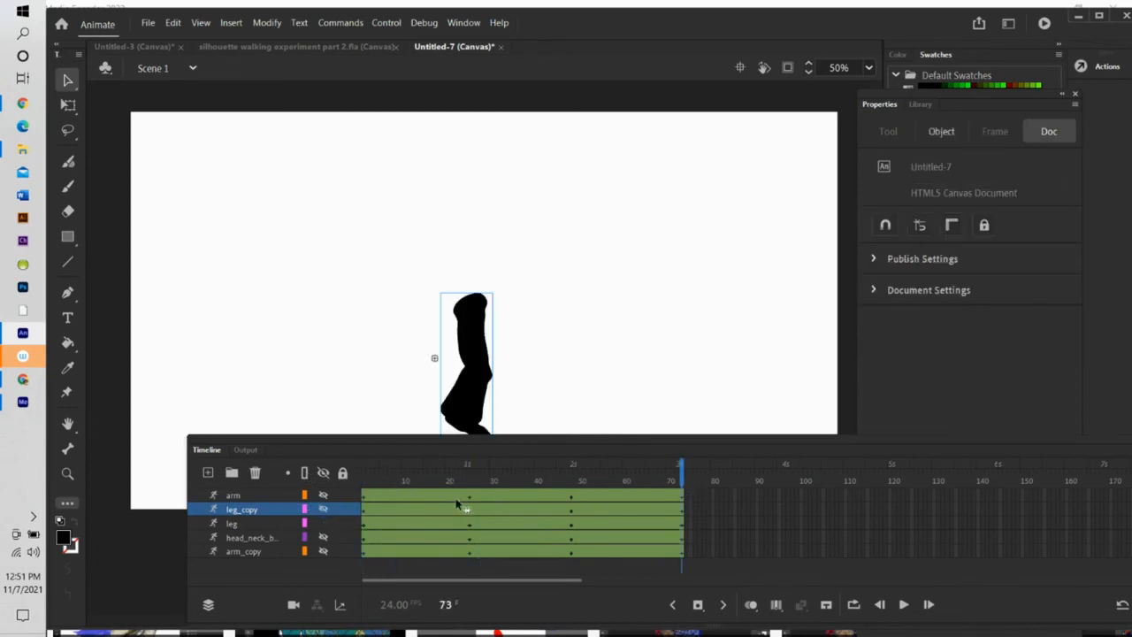
{"action": "mouse_move", "coordinate": [682, 469]}
{"action": "left_mouse_down"}
{"action": "mouse_move", "coordinate": [361, 475]}
{"action": "mouse_move", "coordinate": [682, 469]}
{"action": "left_mouse_up"}
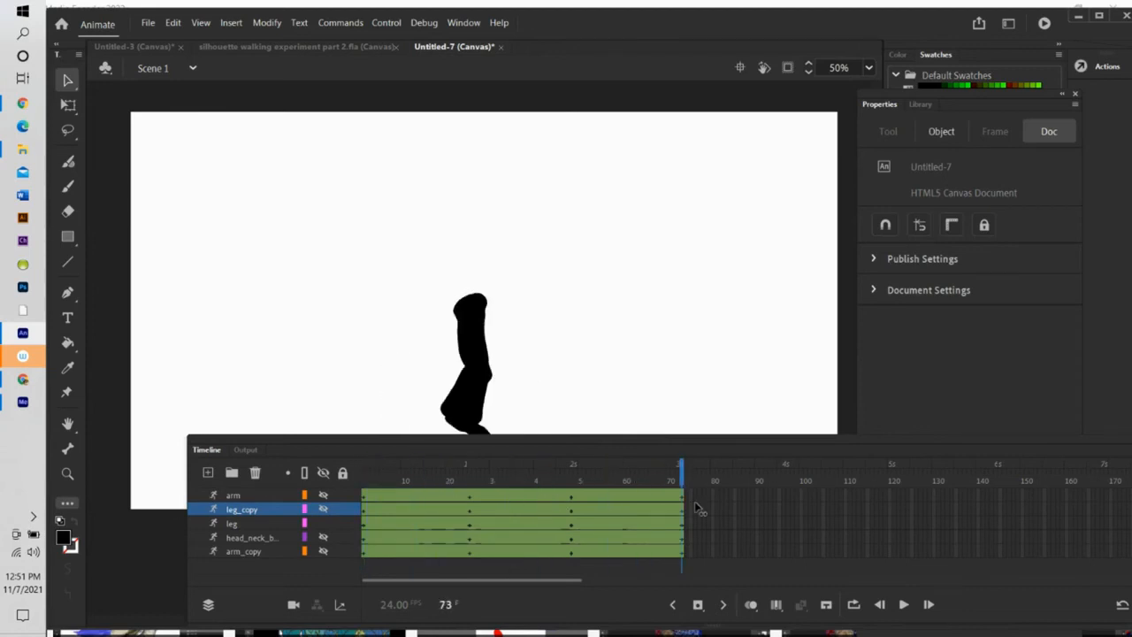
{"action": "left_click", "coordinate": [461, 416]}
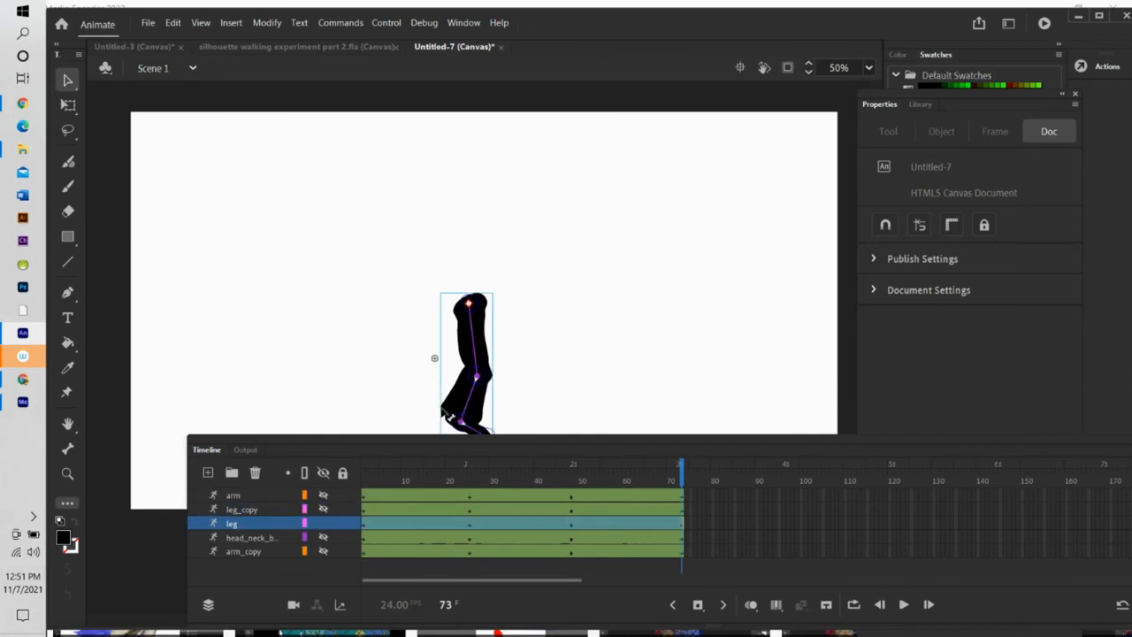
{"action": "left_click_drag", "start_coordinate": [468, 428], "coordinate": [446, 466]}
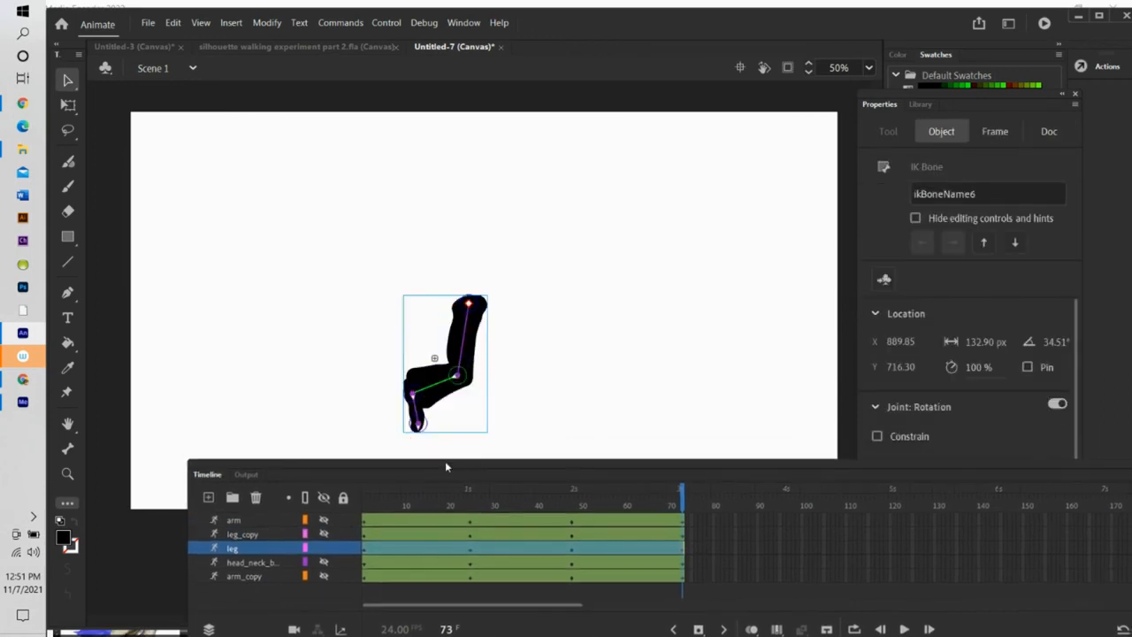
{"action": "key", "text": "Return"}
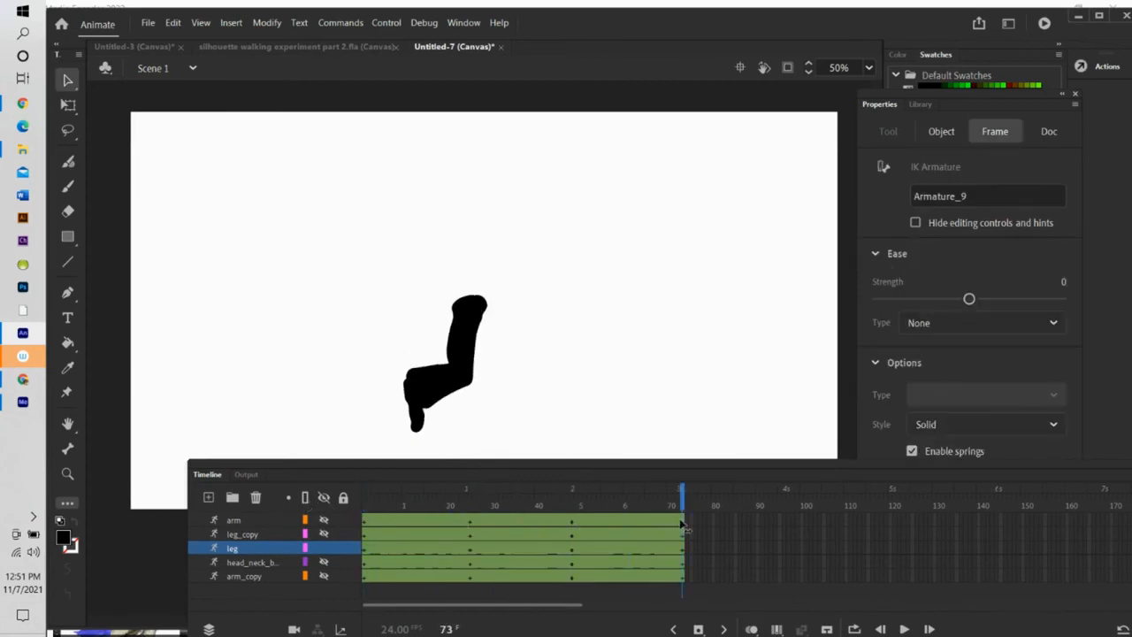
Show only the head, neck and body layer and, at frame 73, tilt the head slightly to the right
{"action": "left_click", "coordinate": [323, 548]}
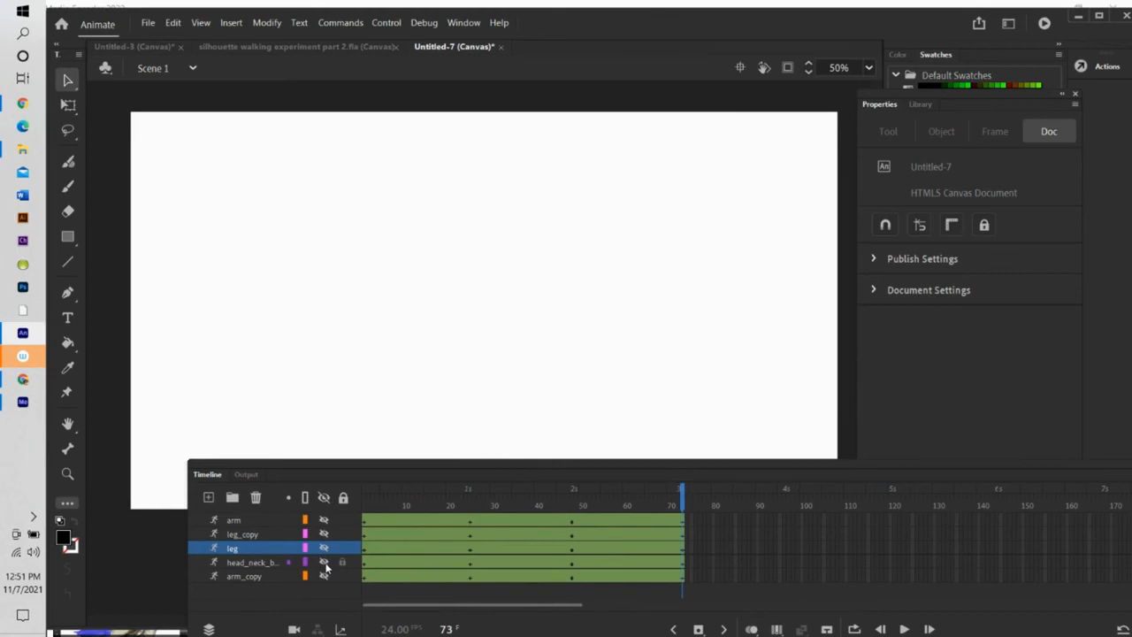
{"action": "left_click", "coordinate": [324, 563]}
{"action": "mouse_move", "coordinate": [682, 500]}
{"action": "left_mouse_down"}
{"action": "mouse_move", "coordinate": [364, 500]}
{"action": "mouse_move", "coordinate": [682, 497]}
{"action": "left_mouse_up"}
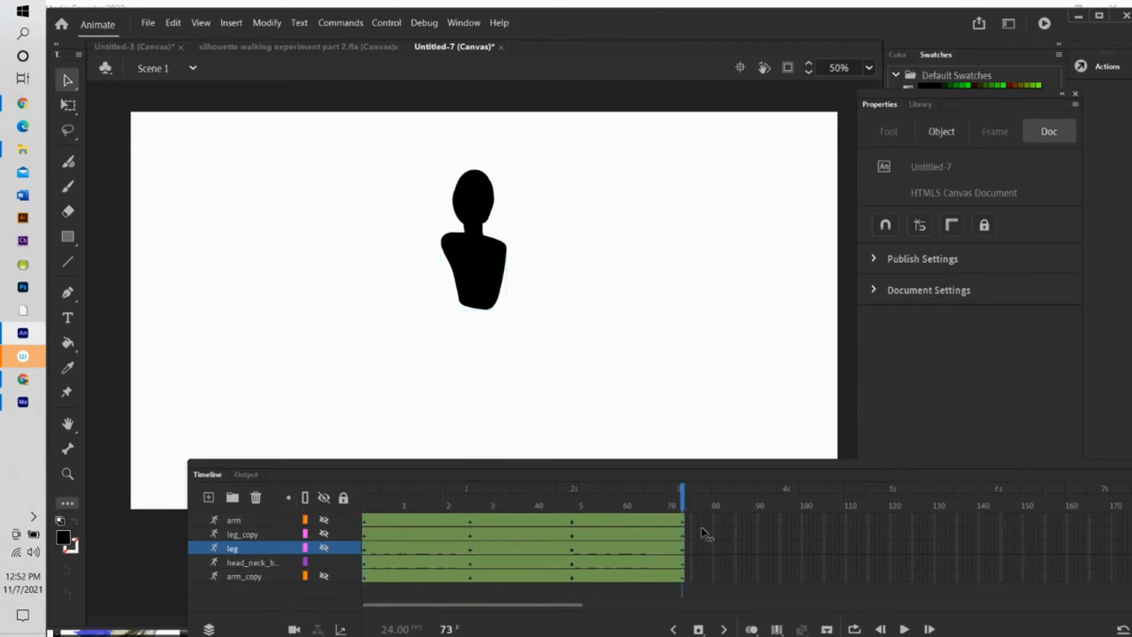
{"action": "left_click", "coordinate": [489, 195]}
{"action": "left_click_drag", "start_coordinate": [491, 195], "coordinate": [483, 191]}
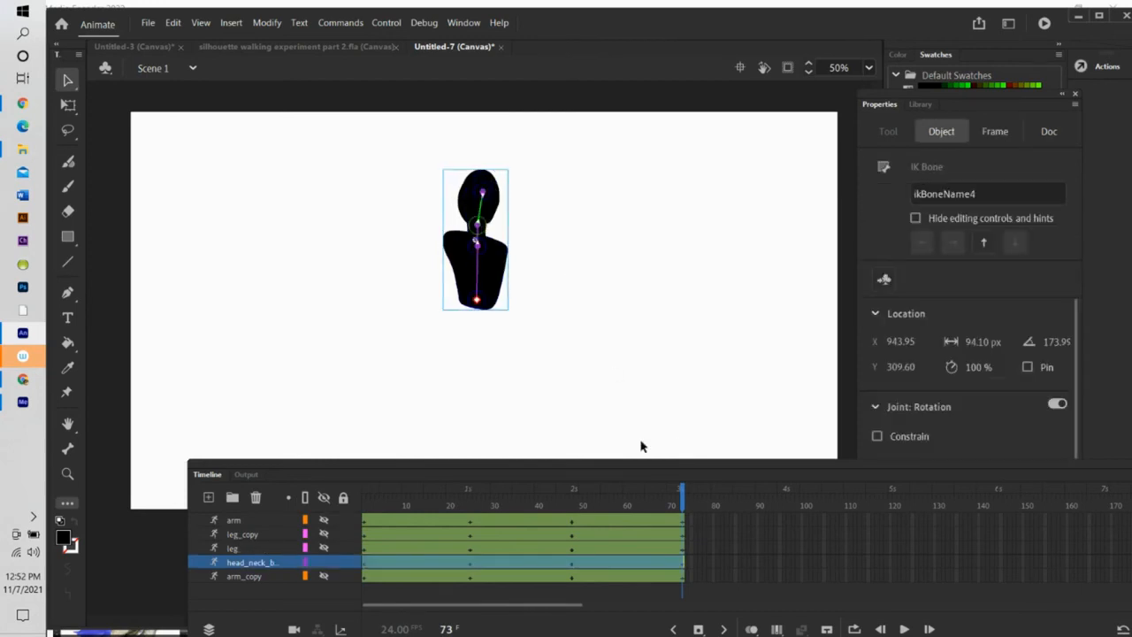
Show only the arm_copy layer and, at frame 73, raise its forearm slightly toward horizontal
{"action": "left_click", "coordinate": [684, 507]}
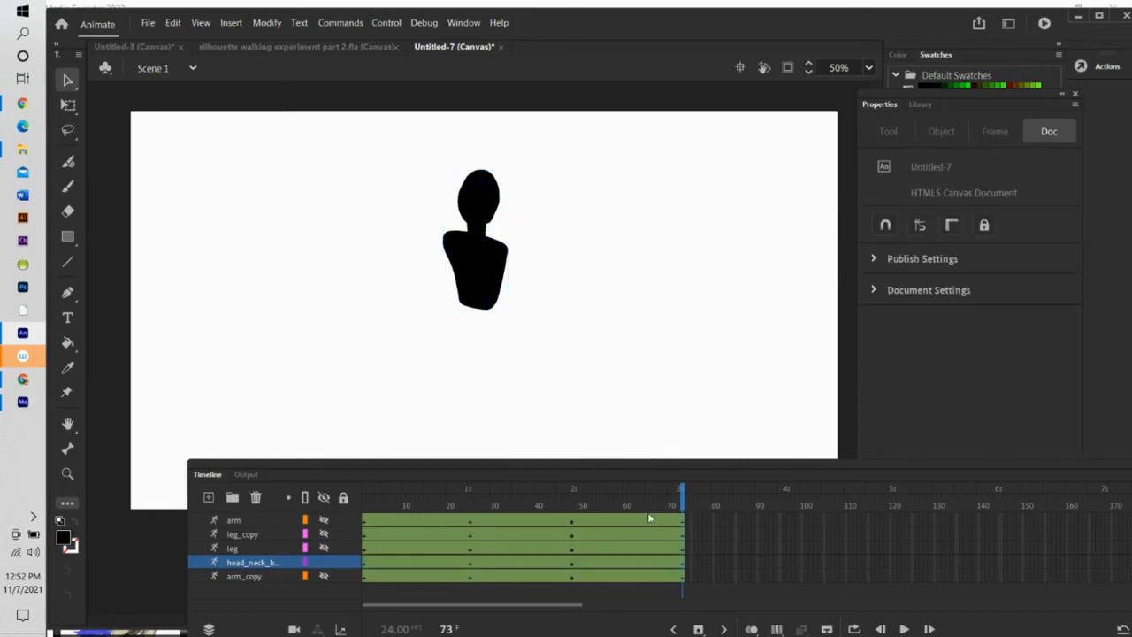
{"action": "left_click", "coordinate": [323, 563]}
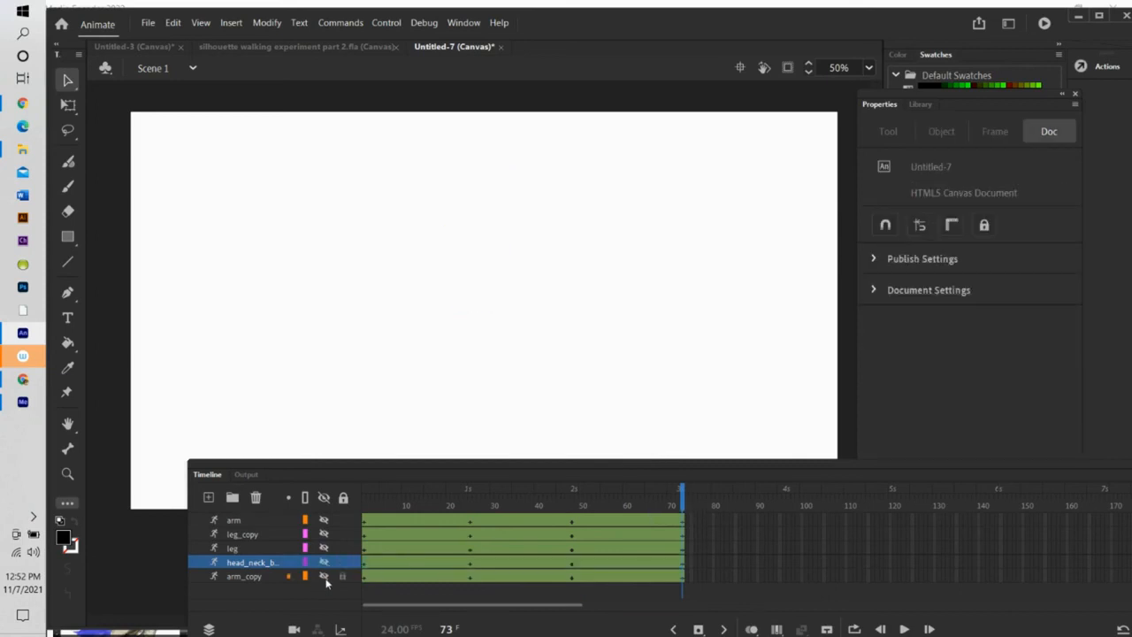
{"action": "left_click", "coordinate": [324, 575]}
{"action": "mouse_move", "coordinate": [679, 502]}
{"action": "left_mouse_down"}
{"action": "mouse_move", "coordinate": [363, 488]}
{"action": "mouse_move", "coordinate": [682, 492]}
{"action": "left_mouse_up"}
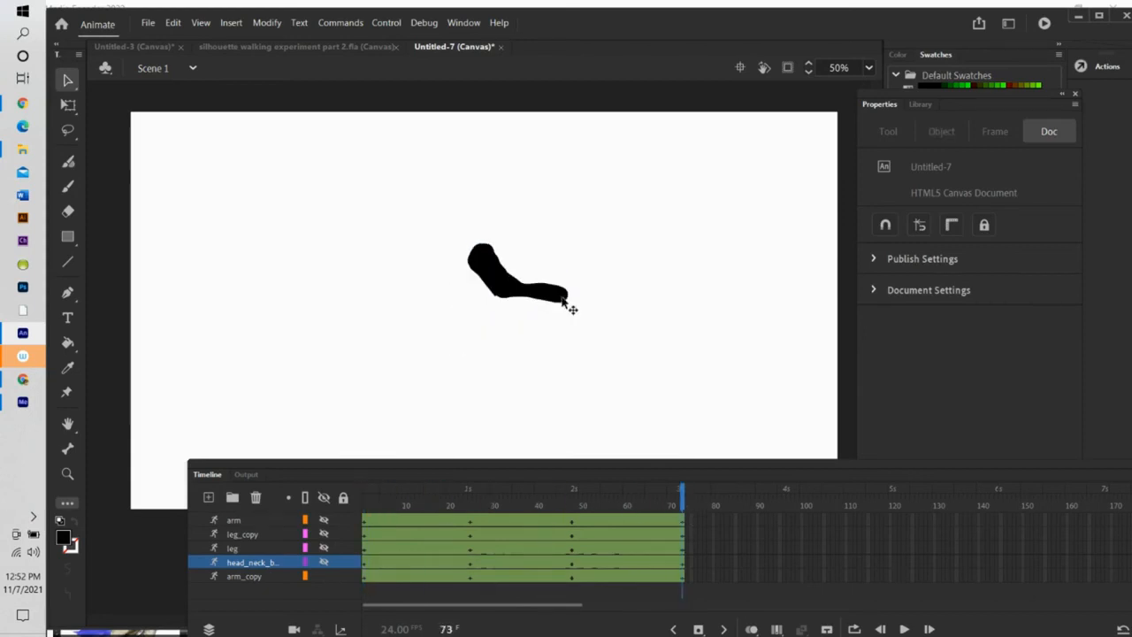
{"action": "left_click", "coordinate": [570, 304]}
{"action": "left_click_drag", "start_coordinate": [570, 304], "coordinate": [559, 283]}
Show all layers again and scrub the whole figure's motion from frame 1 to frame 73
{"action": "left_click_drag", "start_coordinate": [685, 503], "coordinate": [319, 493]}
{"action": "left_click", "coordinate": [324, 497]}
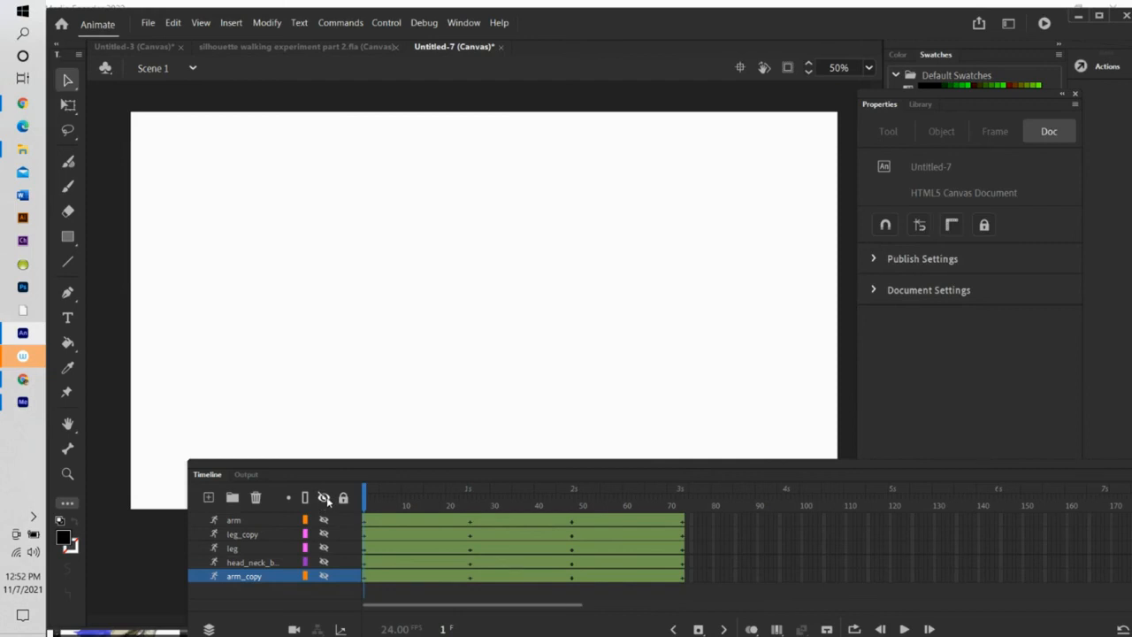
{"action": "left_click", "coordinate": [324, 497]}
{"action": "left_click_drag", "start_coordinate": [366, 494], "coordinate": [275, 487]}
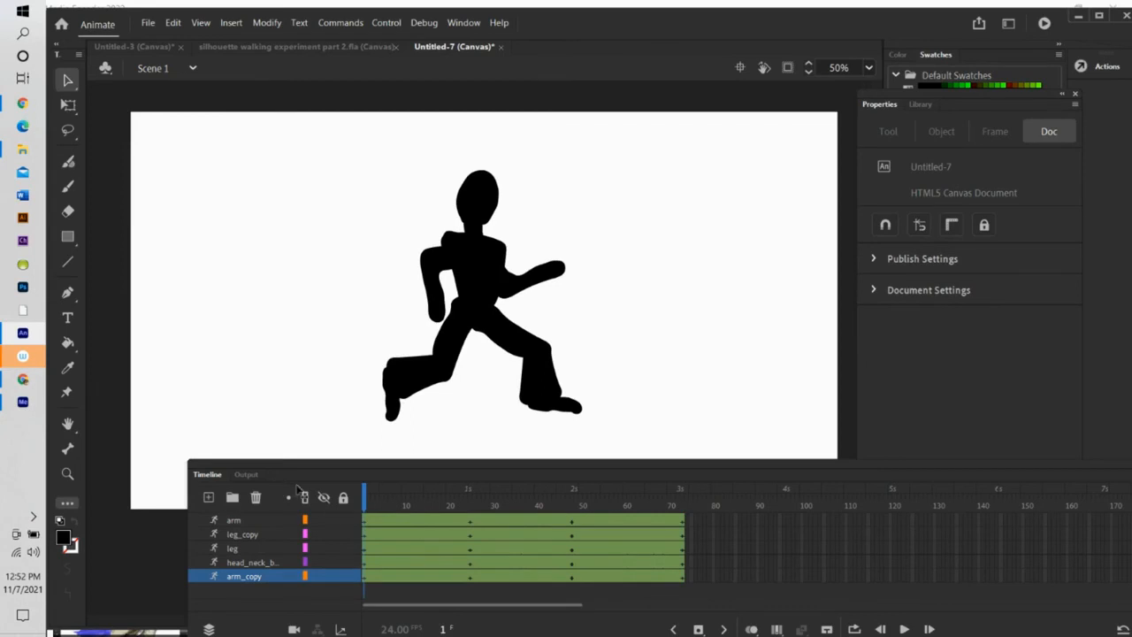
{"action": "left_click_drag", "start_coordinate": [365, 495], "coordinate": [721, 532]}
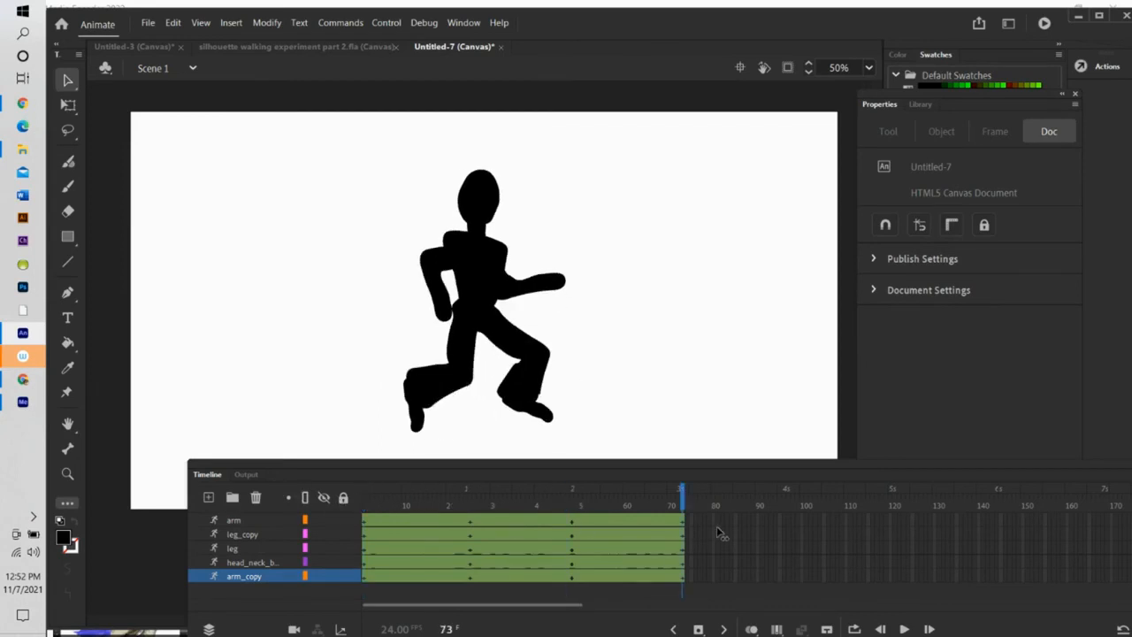
At frame 73, swing the rear leg on the leg layer farther back to the left
{"action": "left_click", "coordinate": [417, 399]}
{"action": "mouse_move", "coordinate": [417, 399]}
{"action": "left_mouse_down"}
{"action": "mouse_move", "coordinate": [405, 395]}
{"action": "mouse_move", "coordinate": [425, 405]}
{"action": "left_mouse_up"}
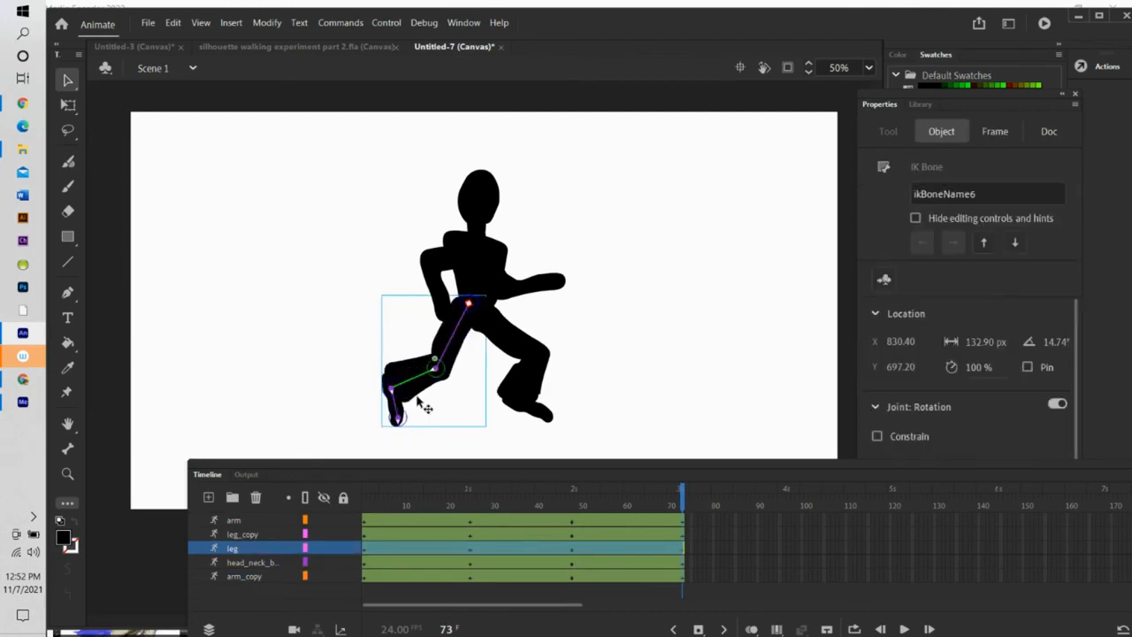
{"action": "left_click", "coordinate": [524, 403]}
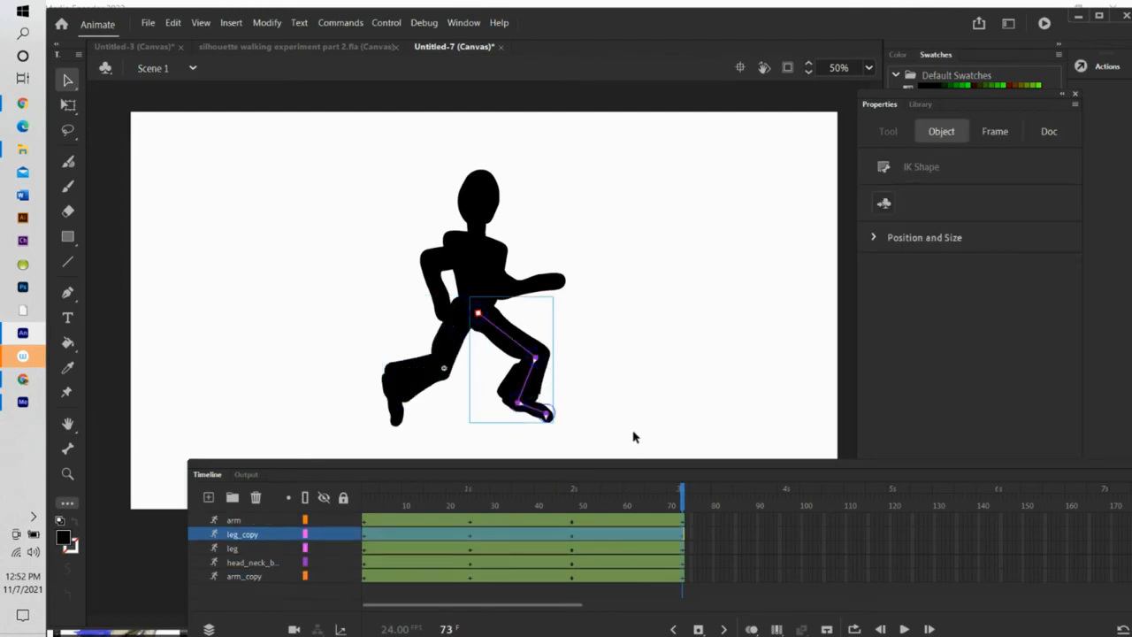
{"action": "mouse_move", "coordinate": [683, 491]}
{"action": "left_mouse_down"}
{"action": "mouse_move", "coordinate": [367, 491]}
{"action": "mouse_move", "coordinate": [685, 491]}
{"action": "left_mouse_up"}
{"action": "left_click", "coordinate": [556, 406]}
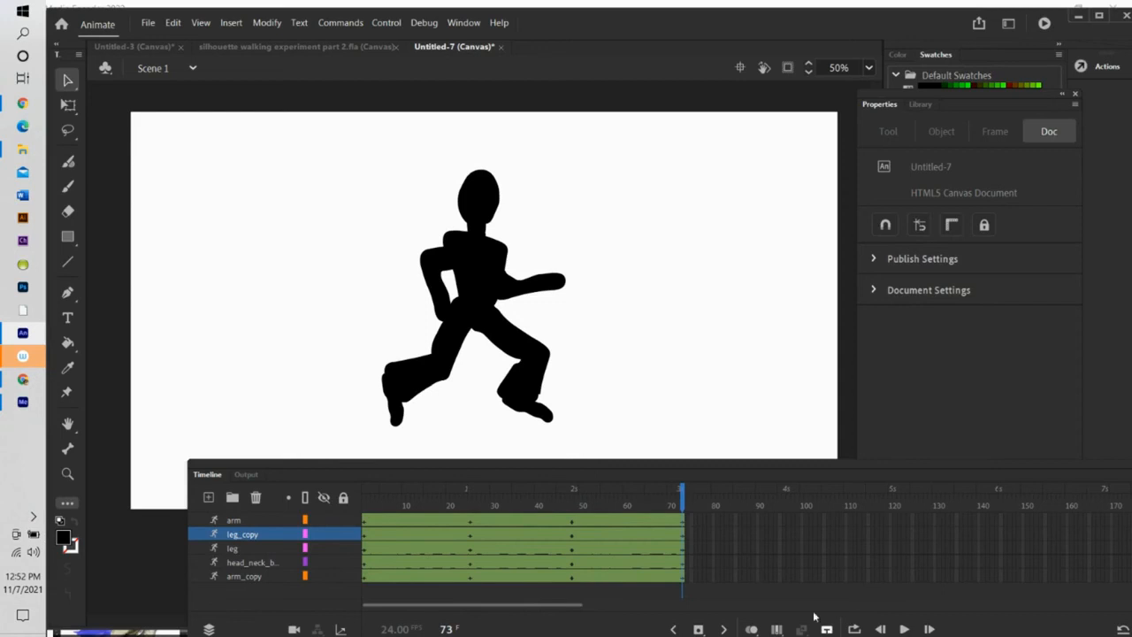
Turn on looping across frames 1 to 73 and play the running animation
{"action": "left_click", "coordinate": [854, 630]}
{"action": "left_click_drag", "start_coordinate": [673, 487], "coordinate": [363, 488]}
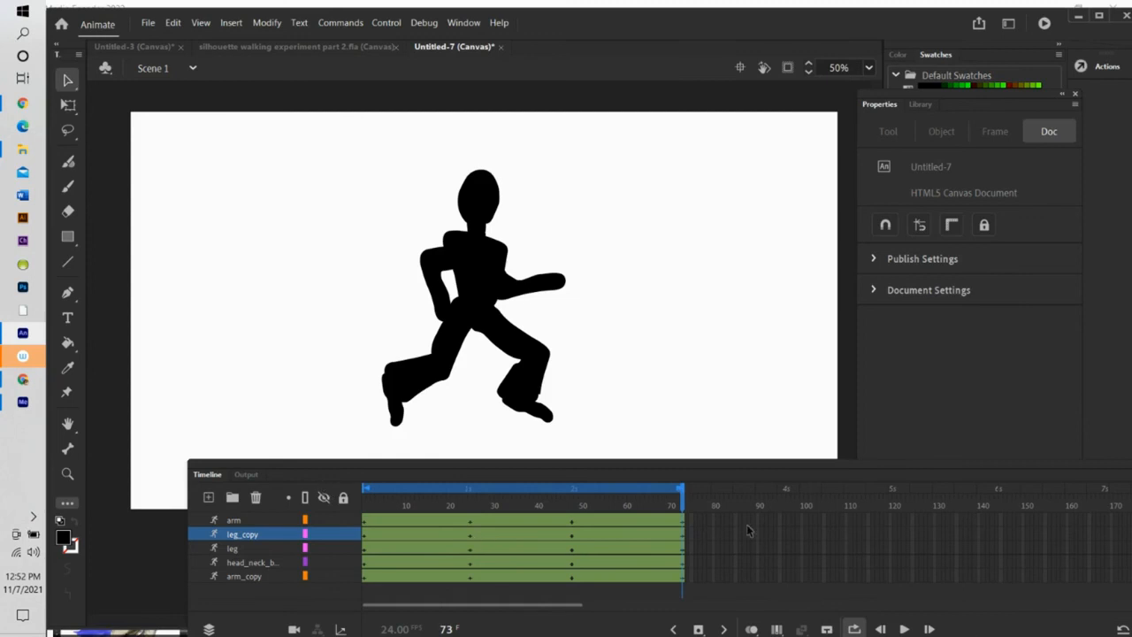
{"action": "left_click", "coordinate": [904, 629]}
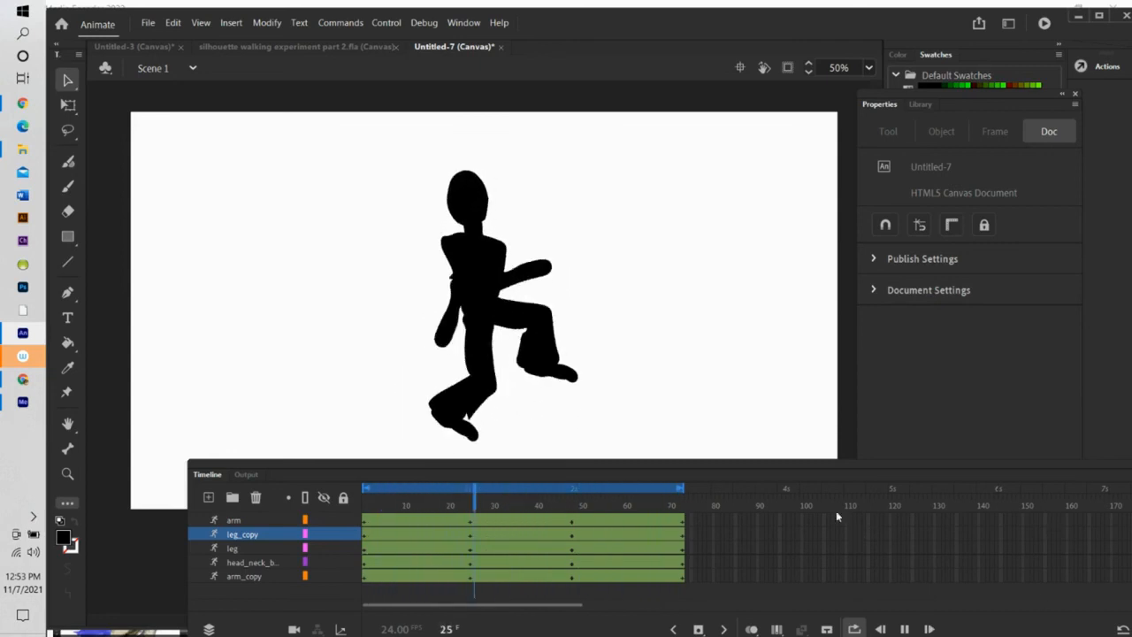
Add a new layer and move it beneath arm_copy so that it sits behind all body parts
{"action": "left_click_drag", "start_coordinate": [708, 467], "coordinate": [594, 516]}
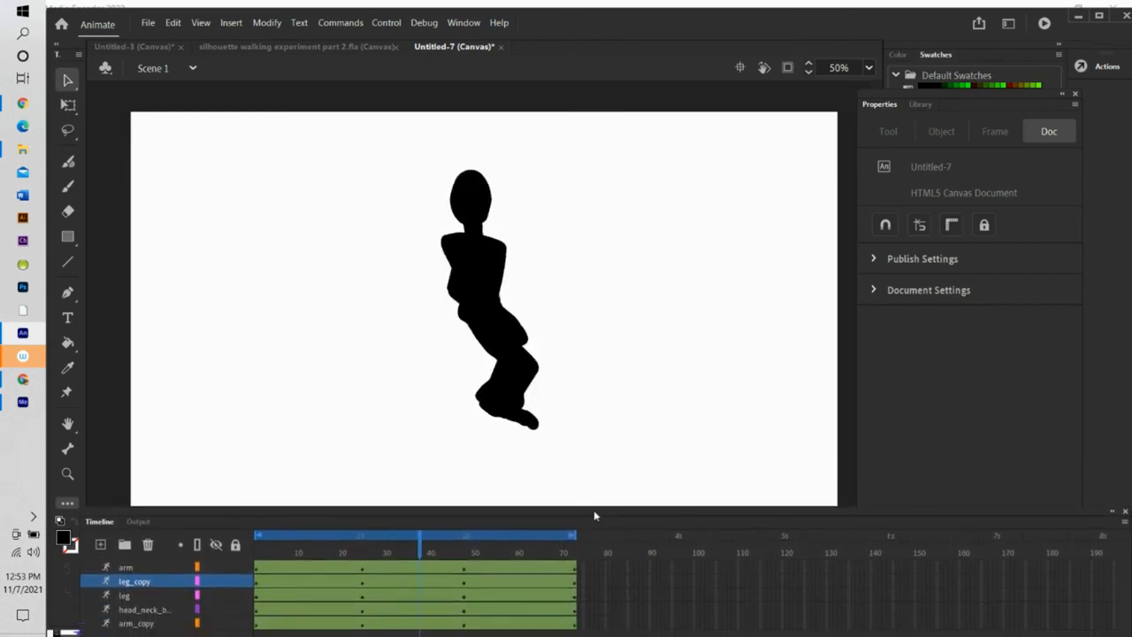
{"action": "left_click", "coordinate": [874, 69]}
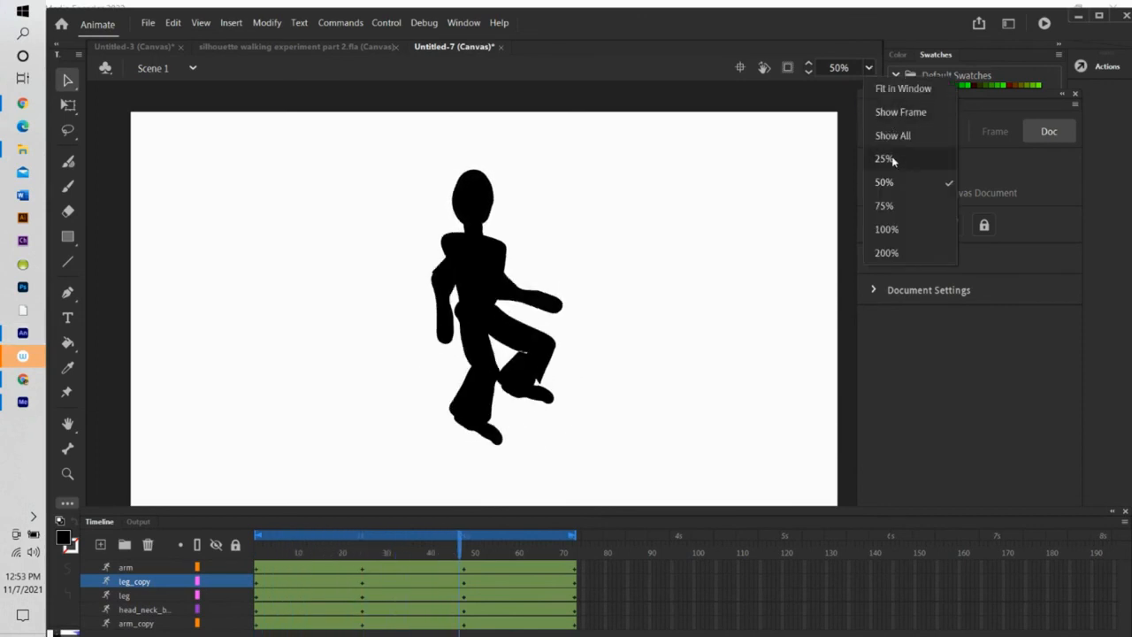
{"action": "left_click", "coordinate": [892, 155]}
{"action": "left_click_drag", "start_coordinate": [584, 522], "coordinate": [606, 410]}
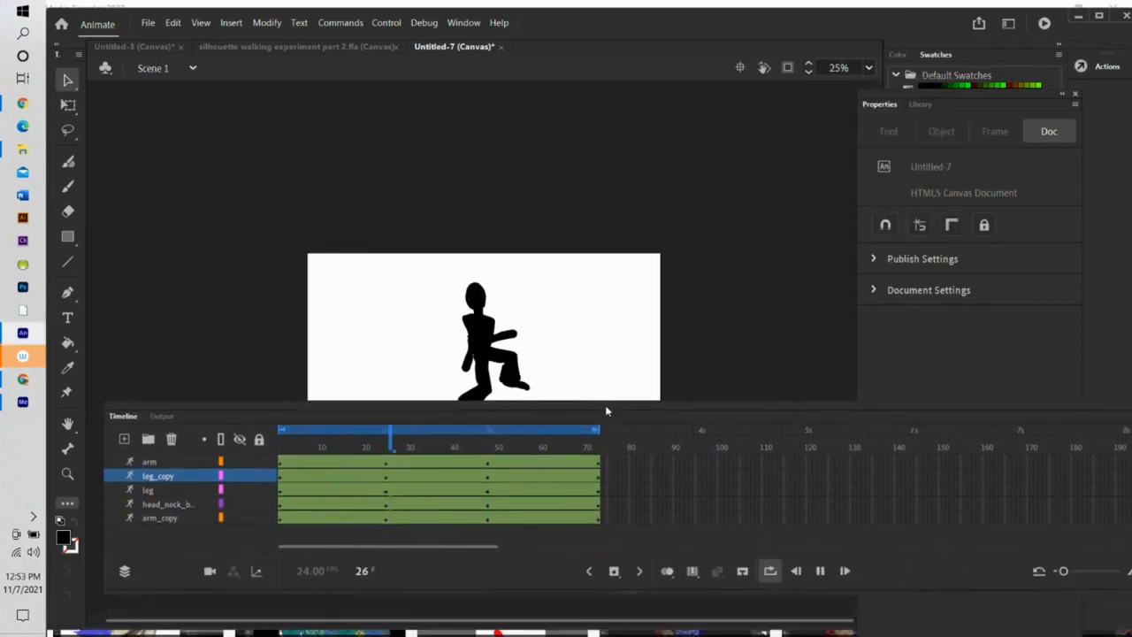
{"action": "left_click", "coordinate": [124, 439]}
{"action": "left_click_drag", "start_coordinate": [124, 477], "coordinate": [126, 546]}
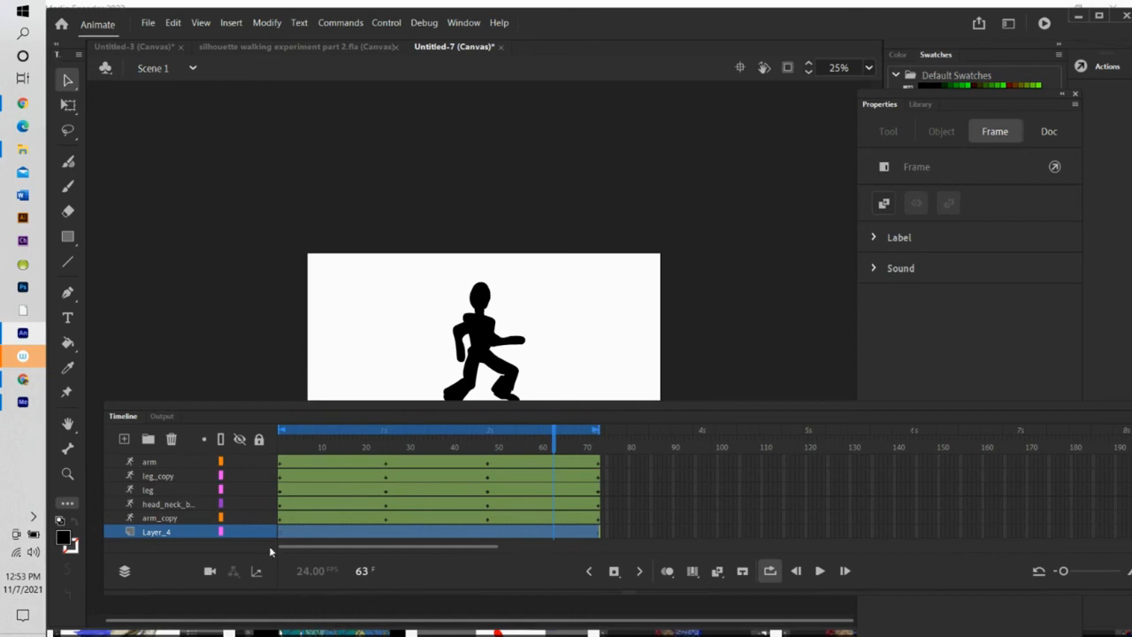
At frame 1 of the new layer, draw a light blue rectangle slightly larger than the stage as background and preview the animation
{"action": "left_click_drag", "start_coordinate": [554, 446], "coordinate": [270, 445]}
{"action": "left_click", "coordinate": [593, 344]}
{"action": "scroll", "coordinate": [594, 340], "scroll_direction": "down", "scroll_amount": 2}
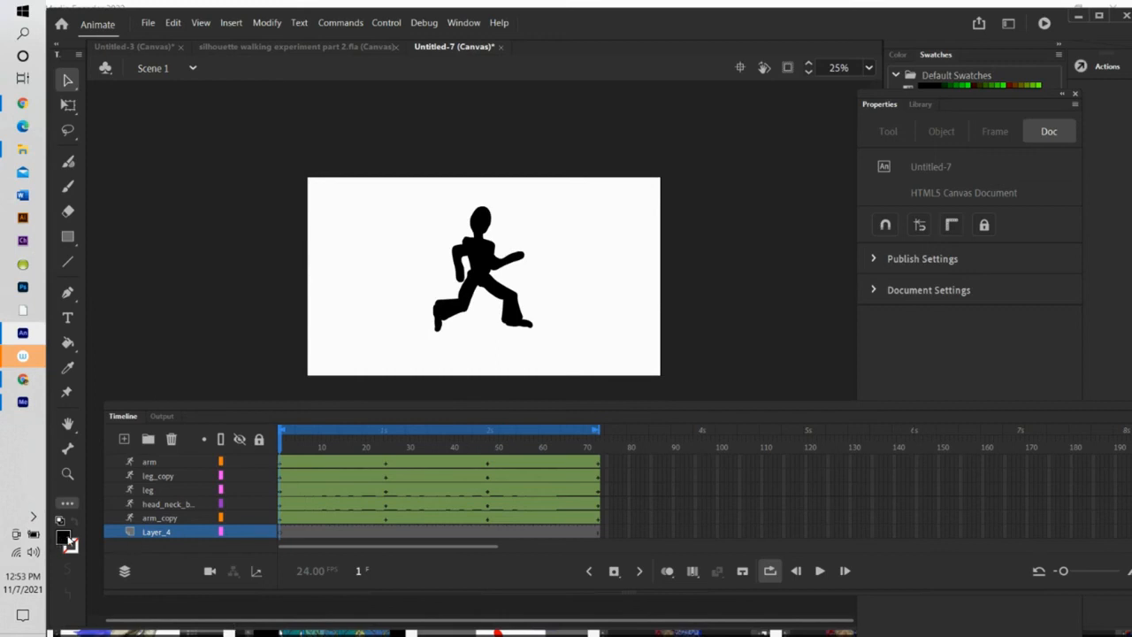
{"action": "left_click", "coordinate": [66, 538]}
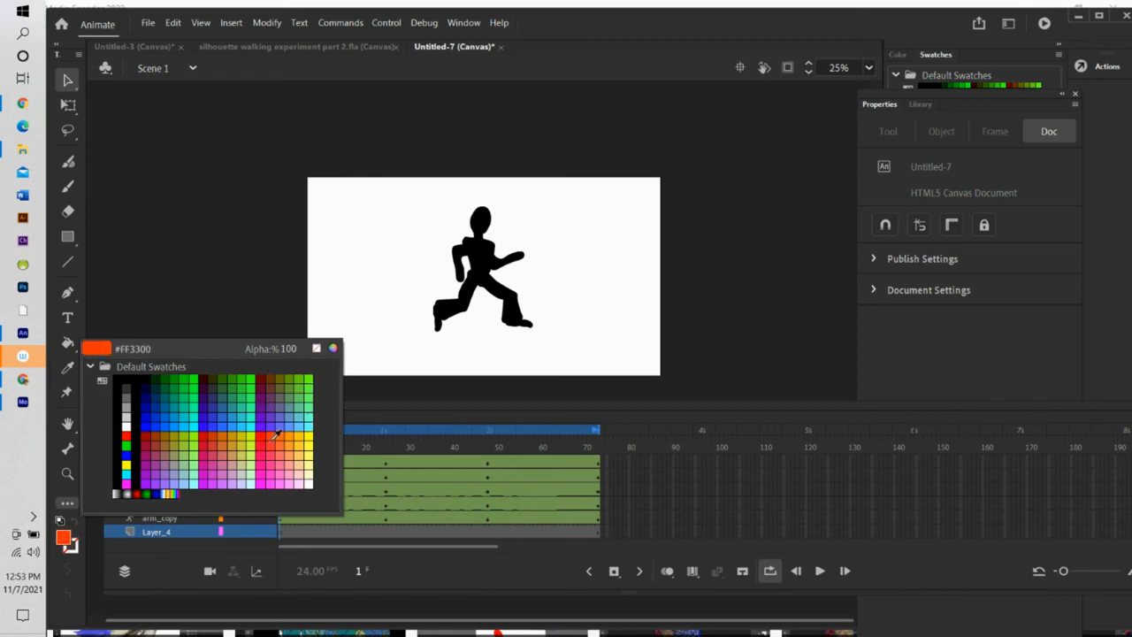
{"action": "left_click", "coordinate": [299, 422]}
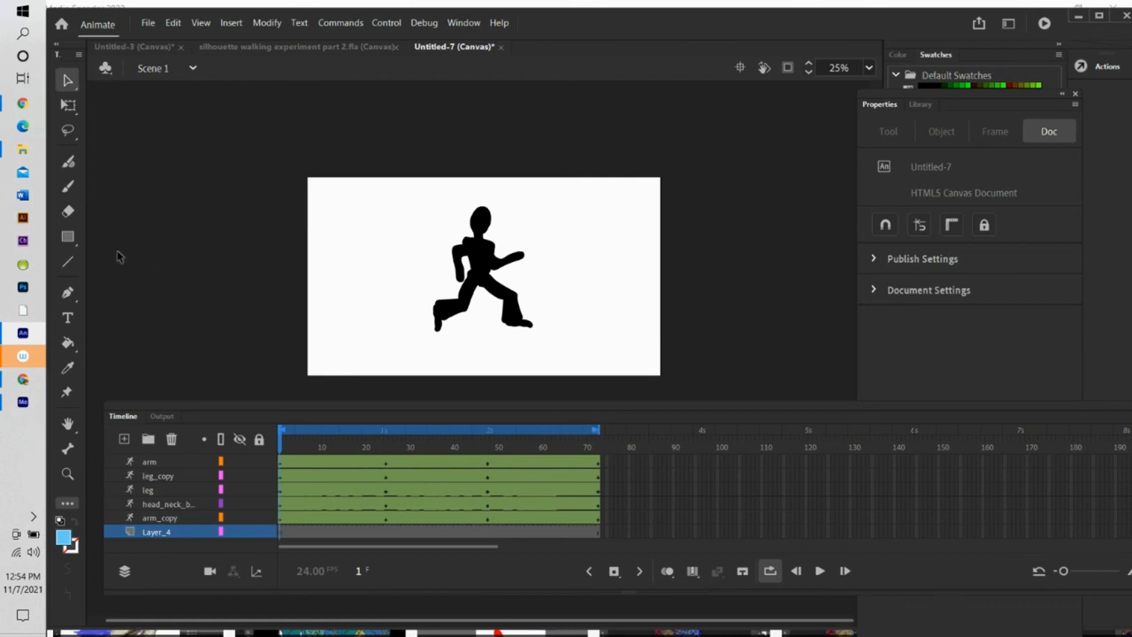
{"action": "left_click", "coordinate": [67, 236]}
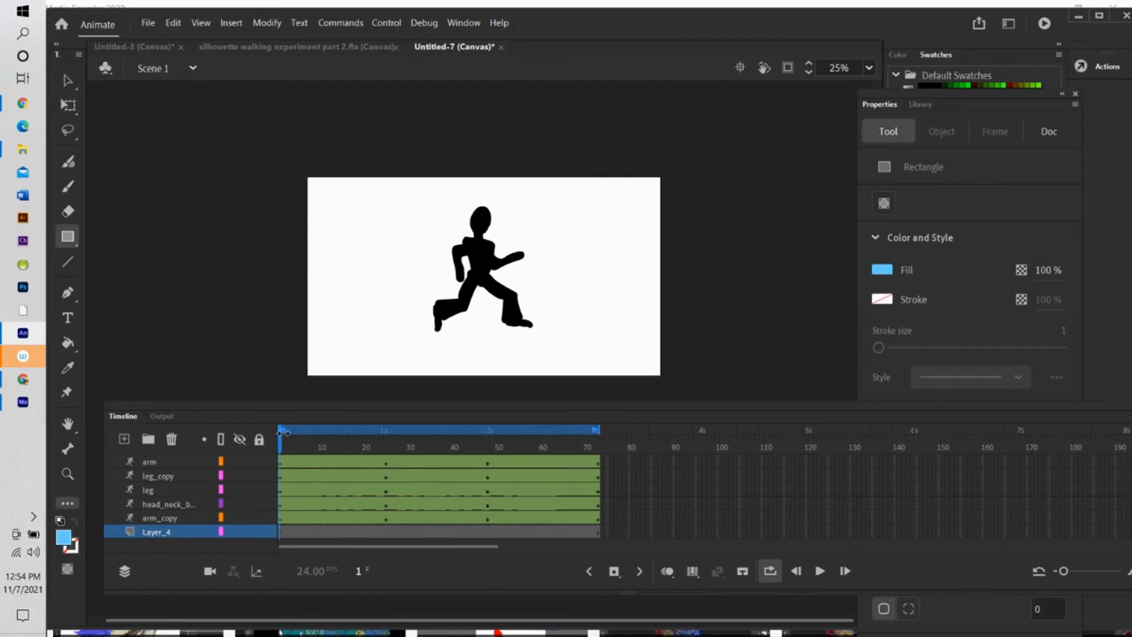
{"action": "left_click_drag", "start_coordinate": [299, 170], "coordinate": [670, 385]}
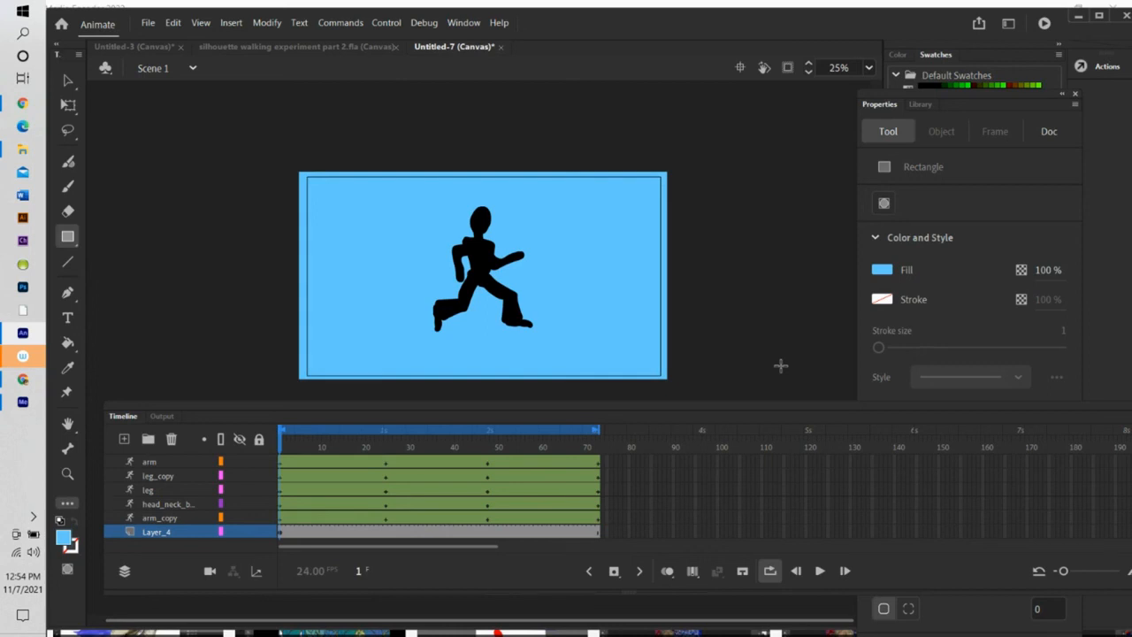
{"action": "left_click", "coordinate": [820, 572]}
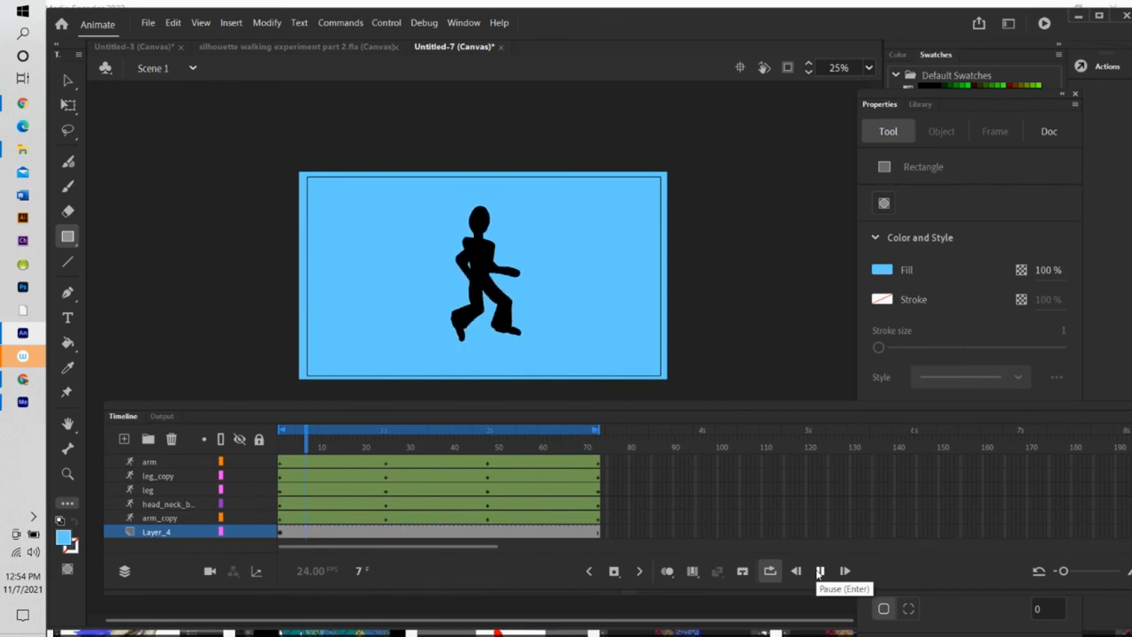
{"action": "left_click", "coordinate": [819, 572]}
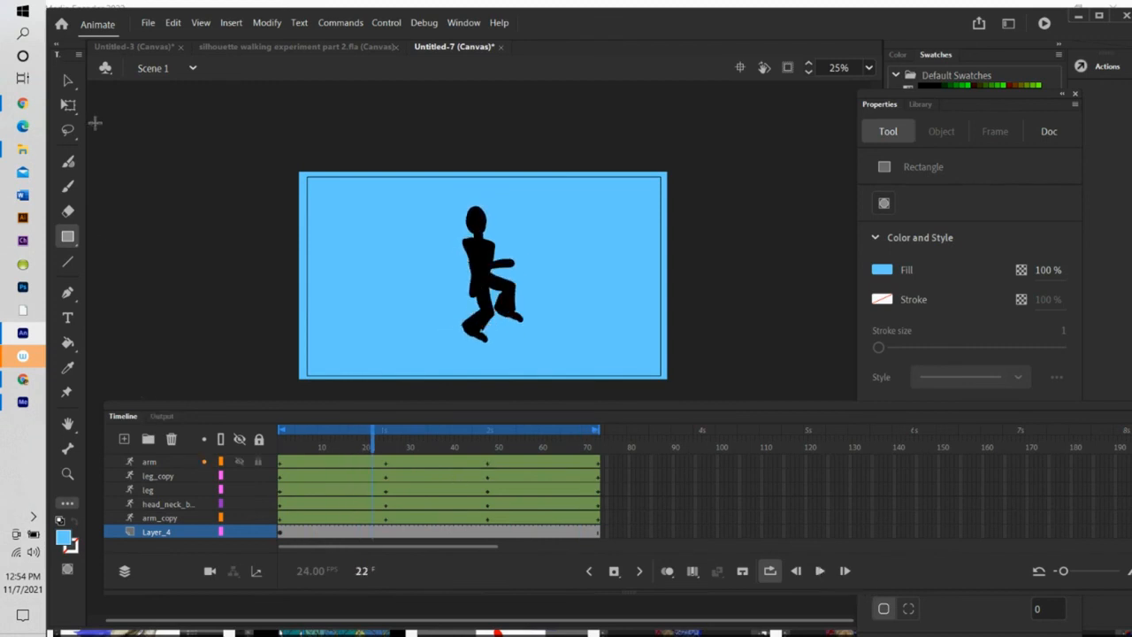
Save the document in Downloads as "running stick figure experiment" in Animate Document (*.fla) format
{"action": "left_click", "coordinate": [146, 22]}
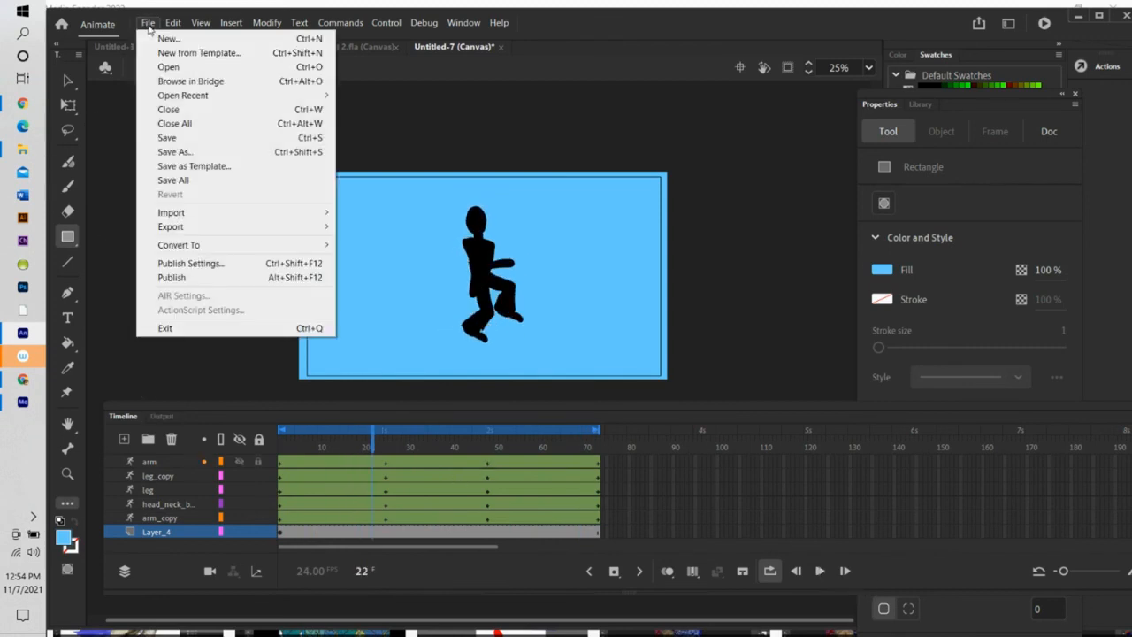
{"action": "left_click", "coordinate": [168, 152]}
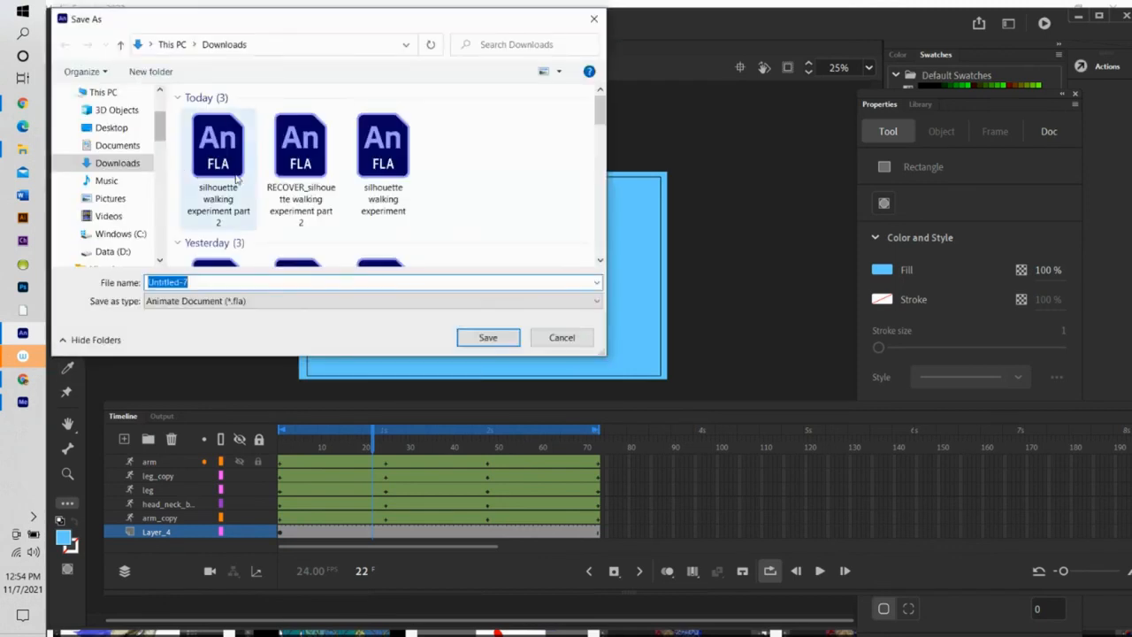
{"action": "type", "text": "r"}
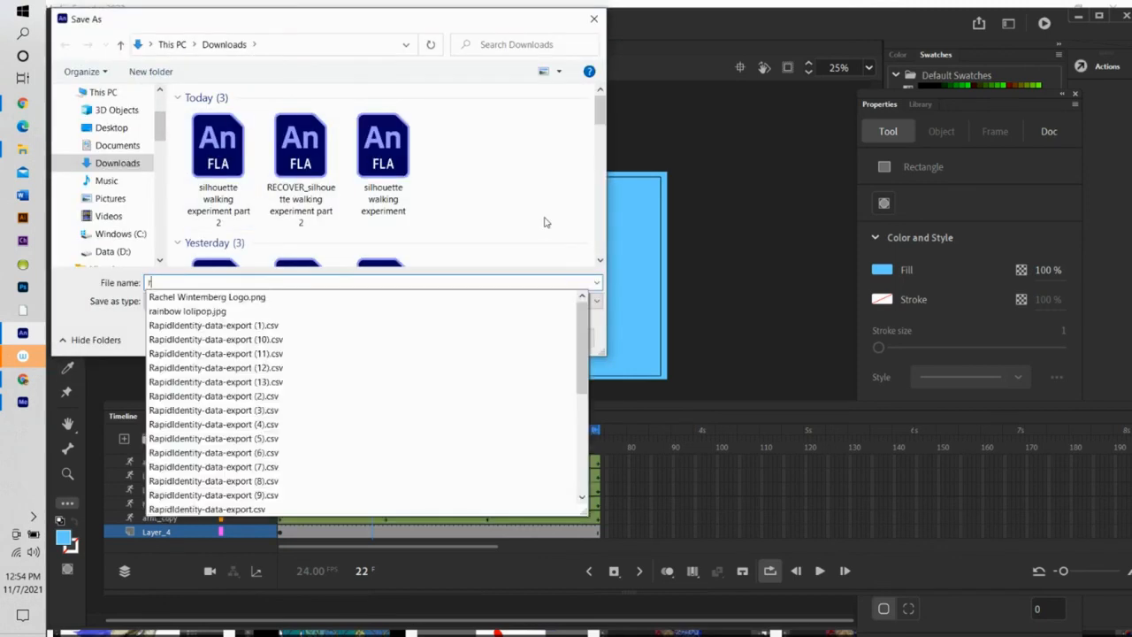
{"action": "type", "text": "unning stick figure experiment"}
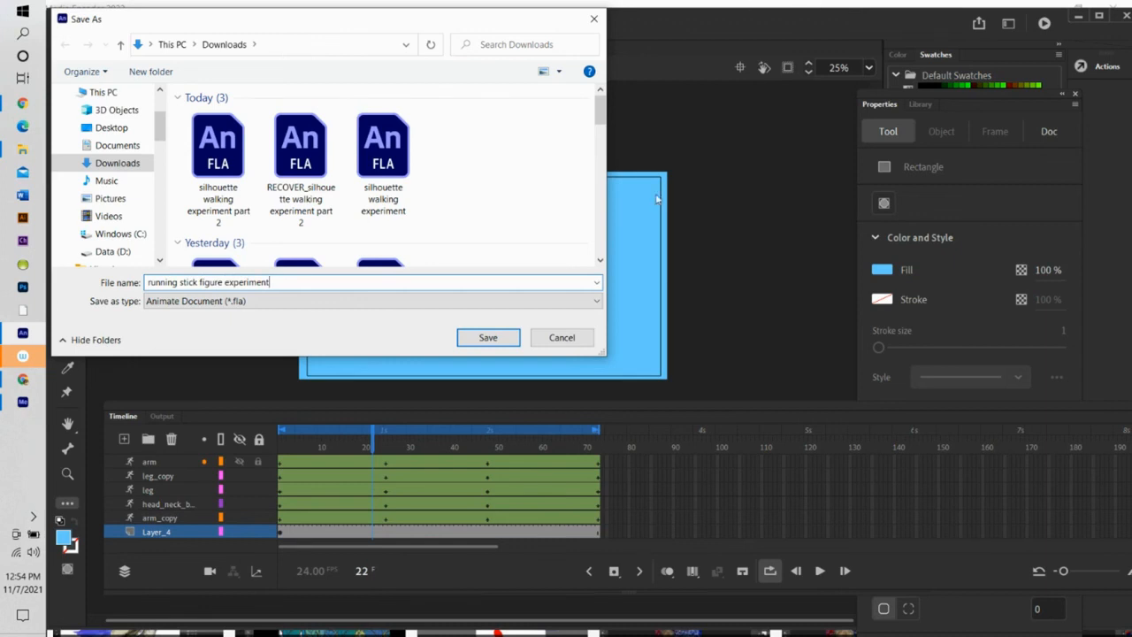
{"action": "left_click", "coordinate": [515, 340]}
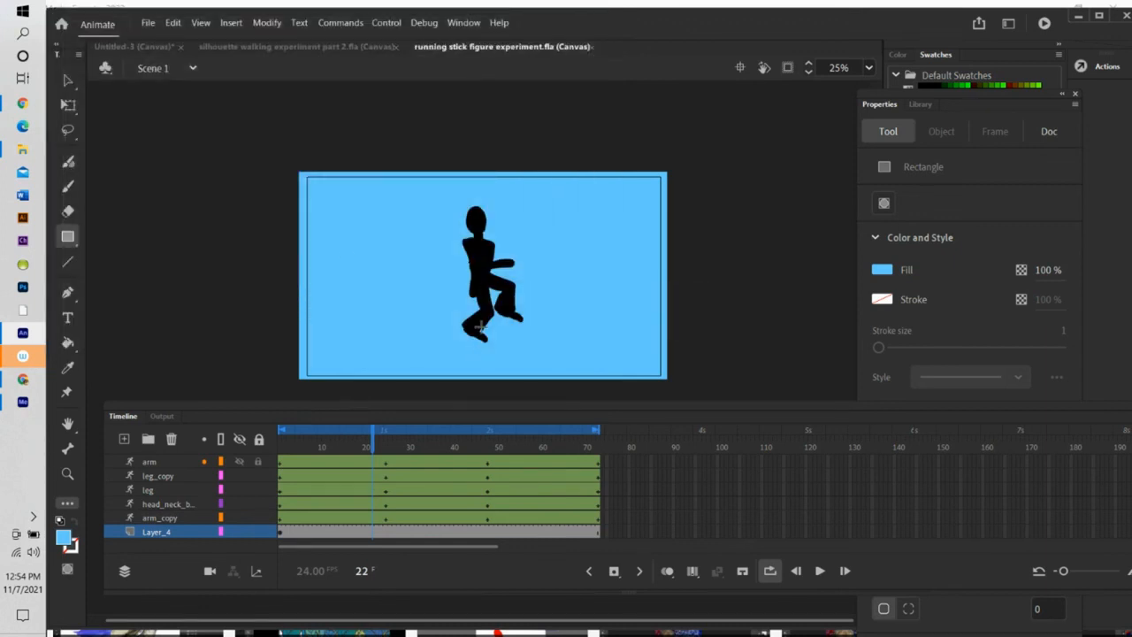
Export the entire movie as an H.264 video at 1920 × 1080 px with the Default (AME) preset
{"action": "left_click", "coordinate": [148, 24]}
{"action": "mouse_move", "coordinate": [190, 232]}
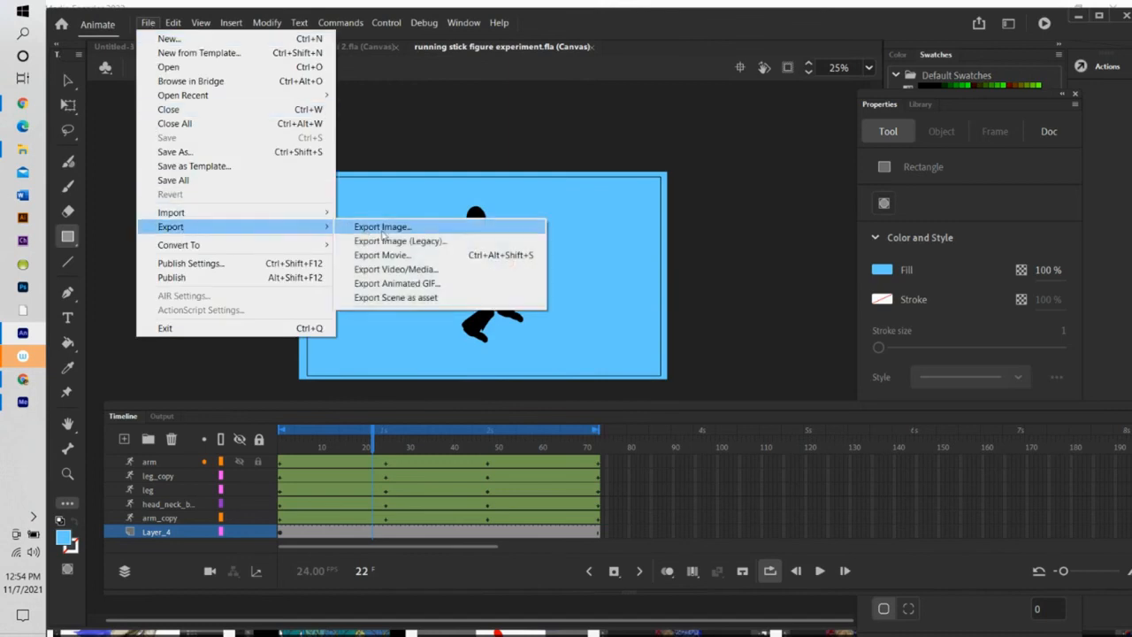
{"action": "left_click", "coordinate": [409, 270]}
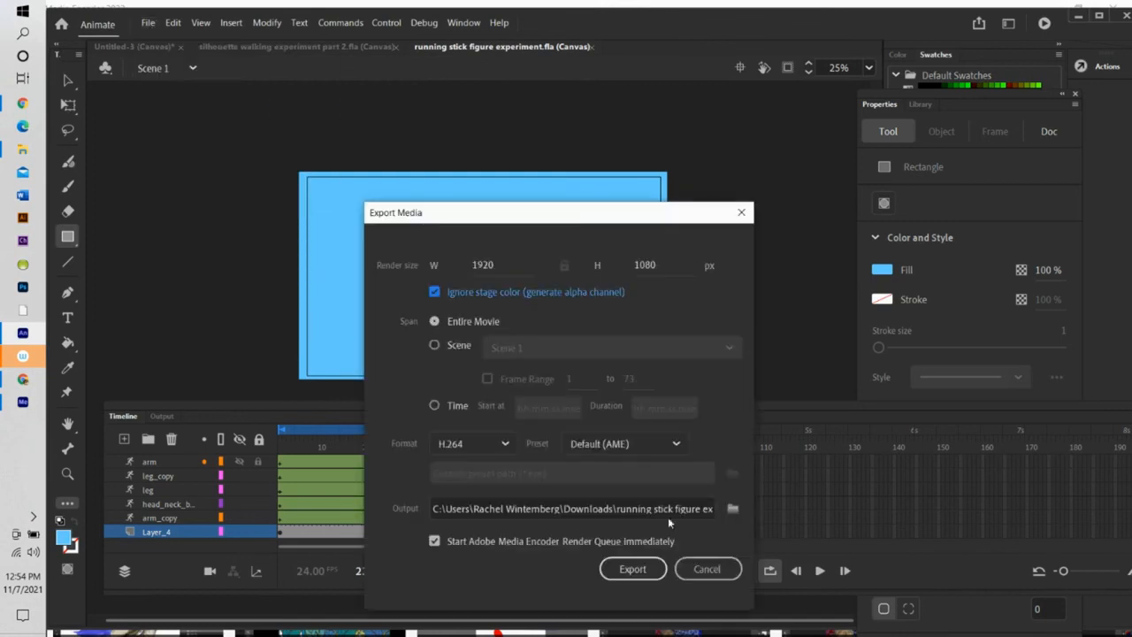
{"action": "left_click", "coordinate": [644, 573]}
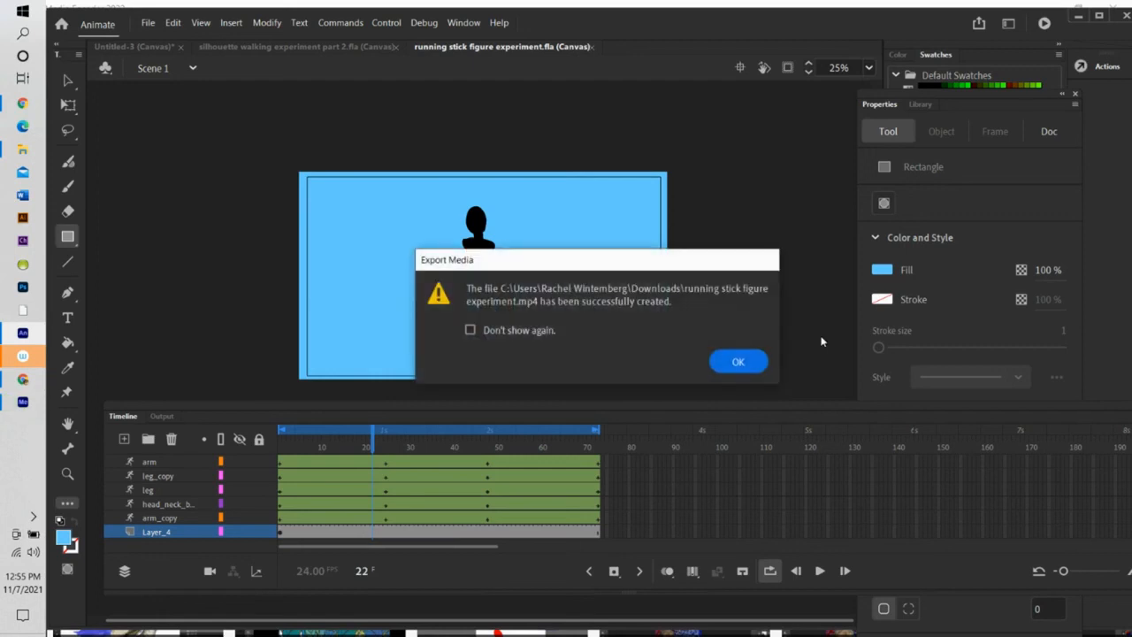
{"action": "left_click", "coordinate": [738, 362]}
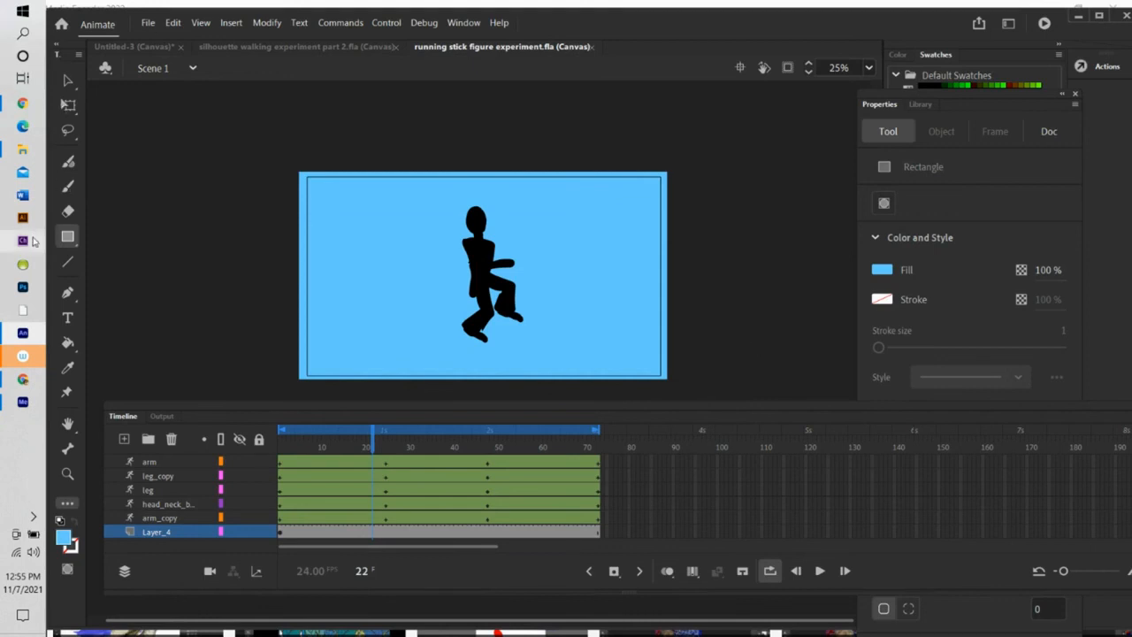
Switch to File Explorer, watch the exported "running stick figure experiment" video from Downloads, and close the player and folder
{"action": "left_click", "coordinate": [22, 152]}
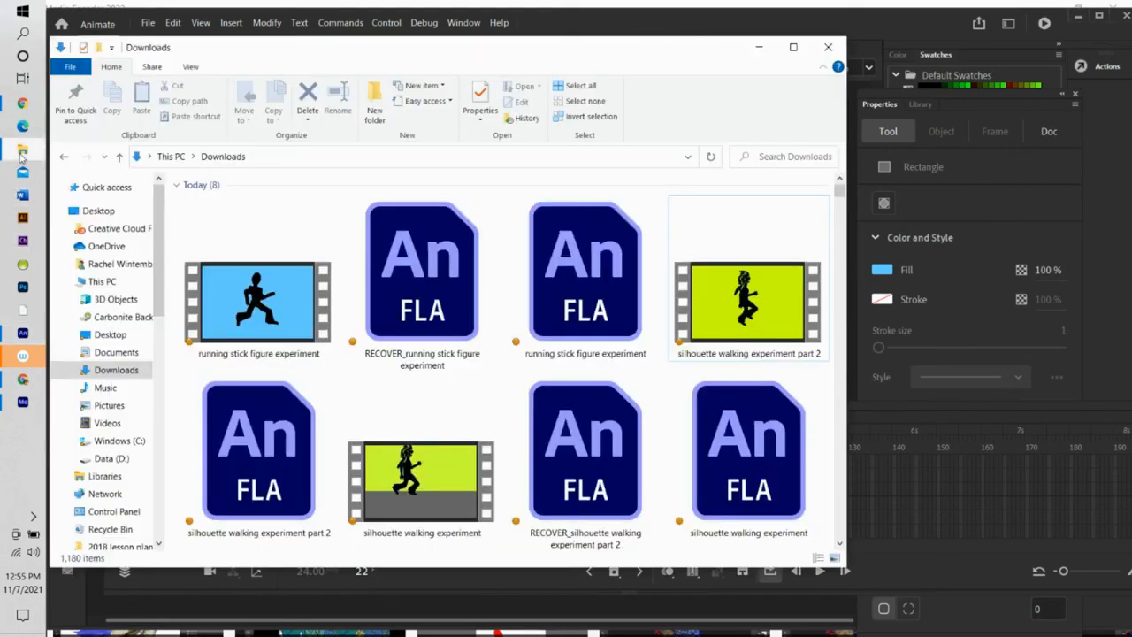
{"action": "double_click", "coordinate": [271, 331]}
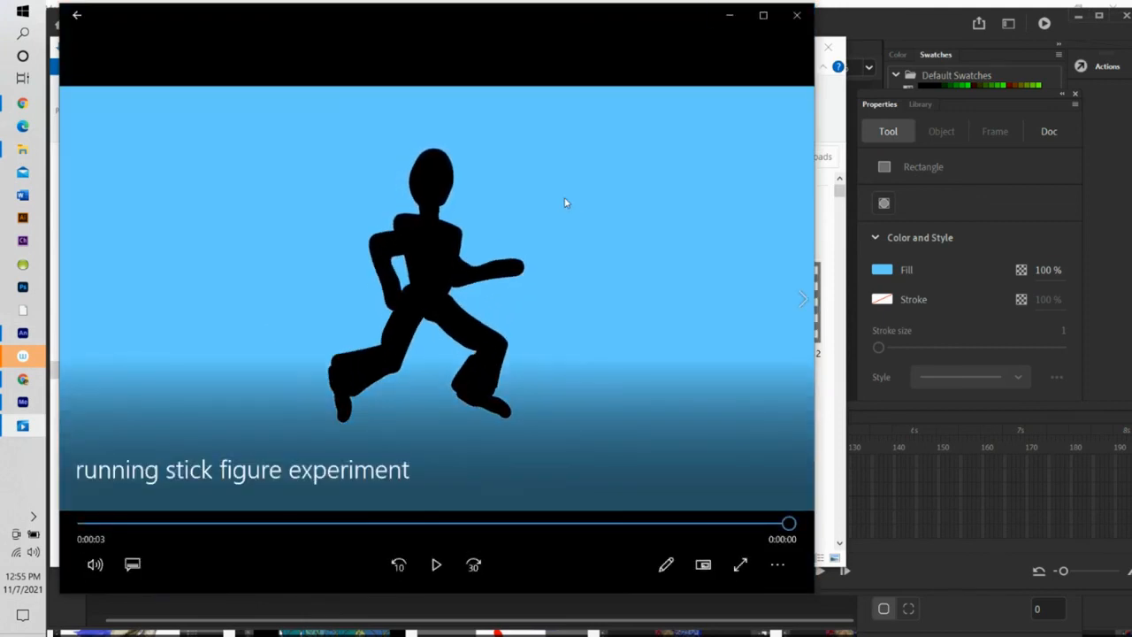
{"action": "left_click", "coordinate": [797, 15]}
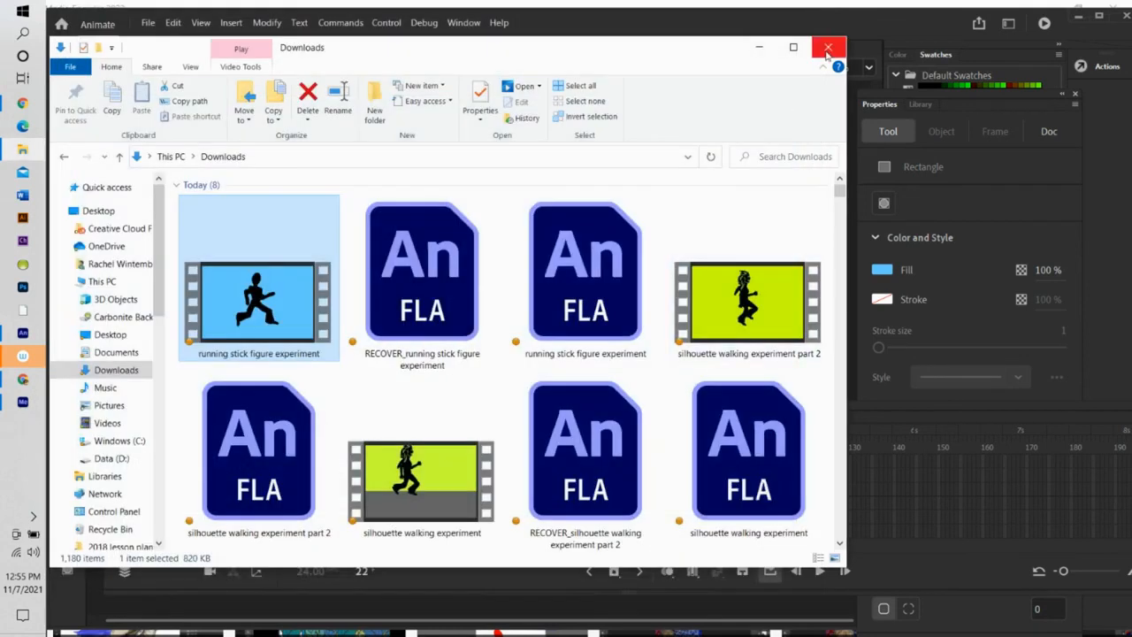
{"action": "left_click", "coordinate": [828, 49]}
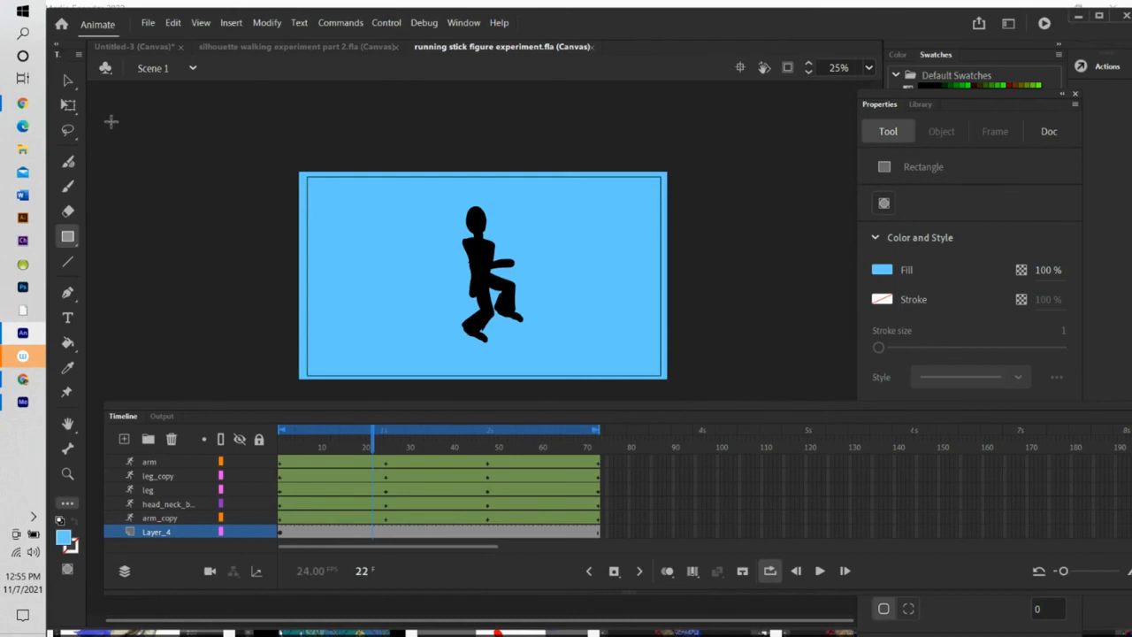